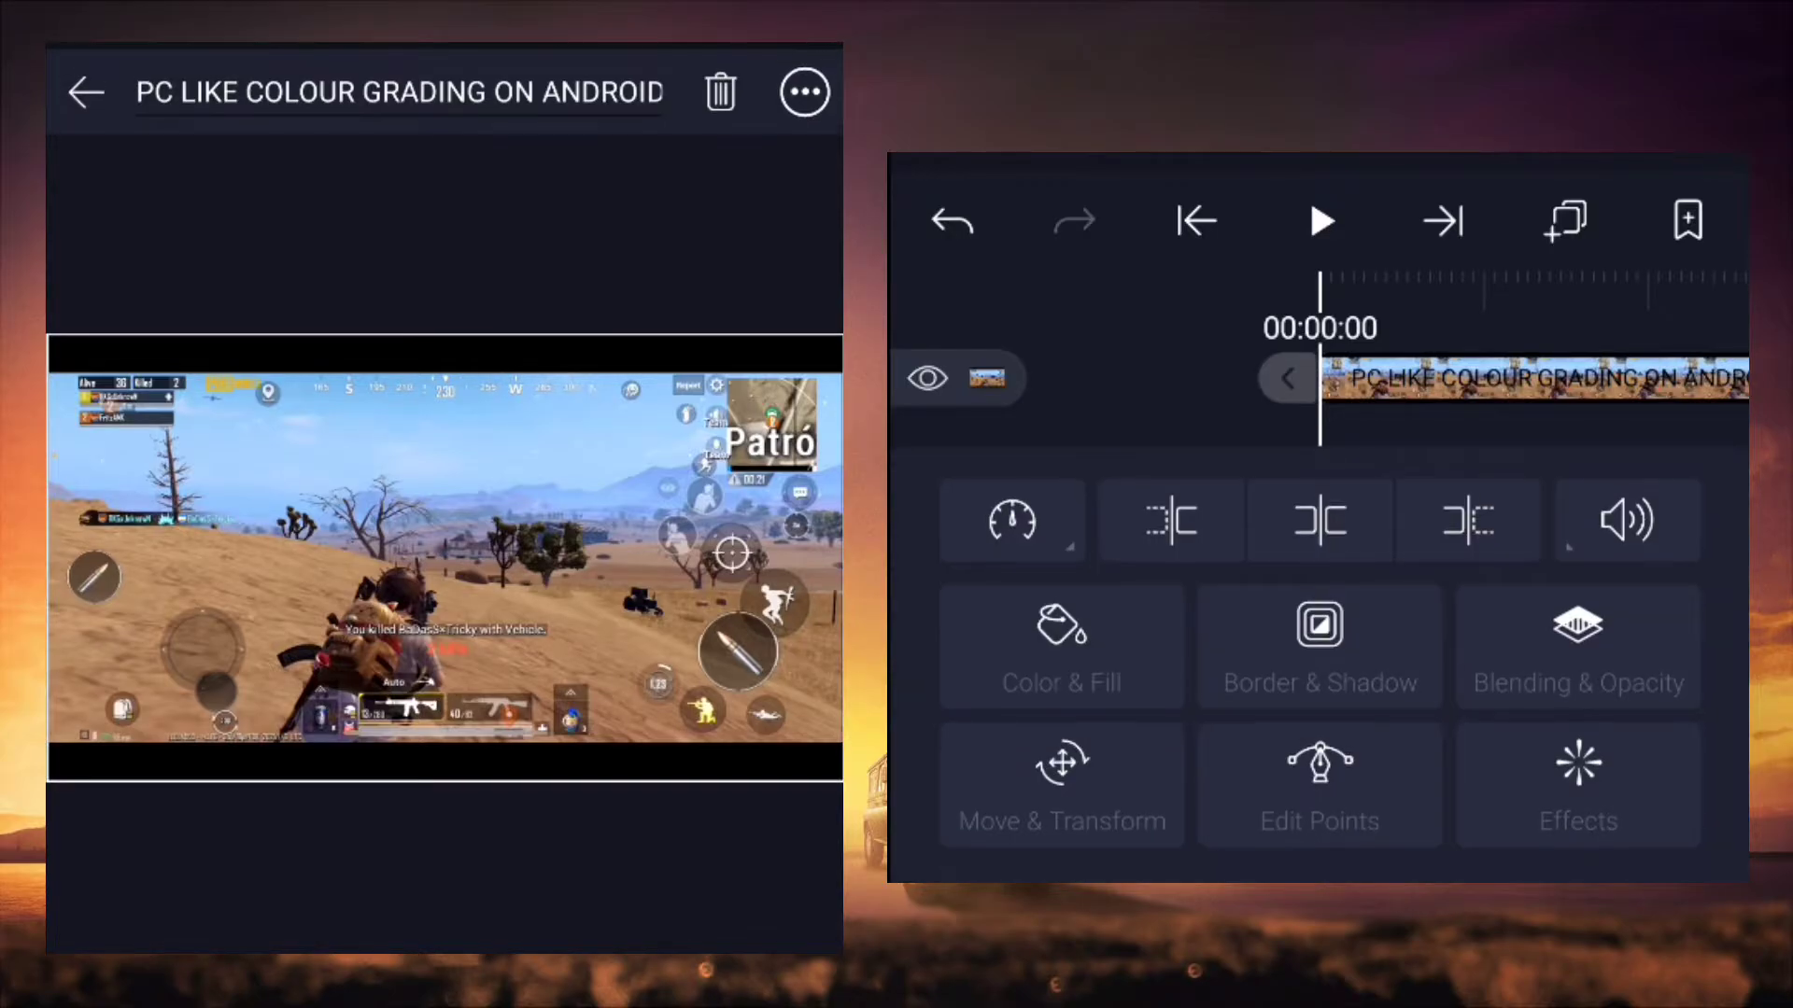
# Step: Add a Tiles effect from the Distortion/Warp category to the gameplay clip
pyautogui.click(1578, 784)
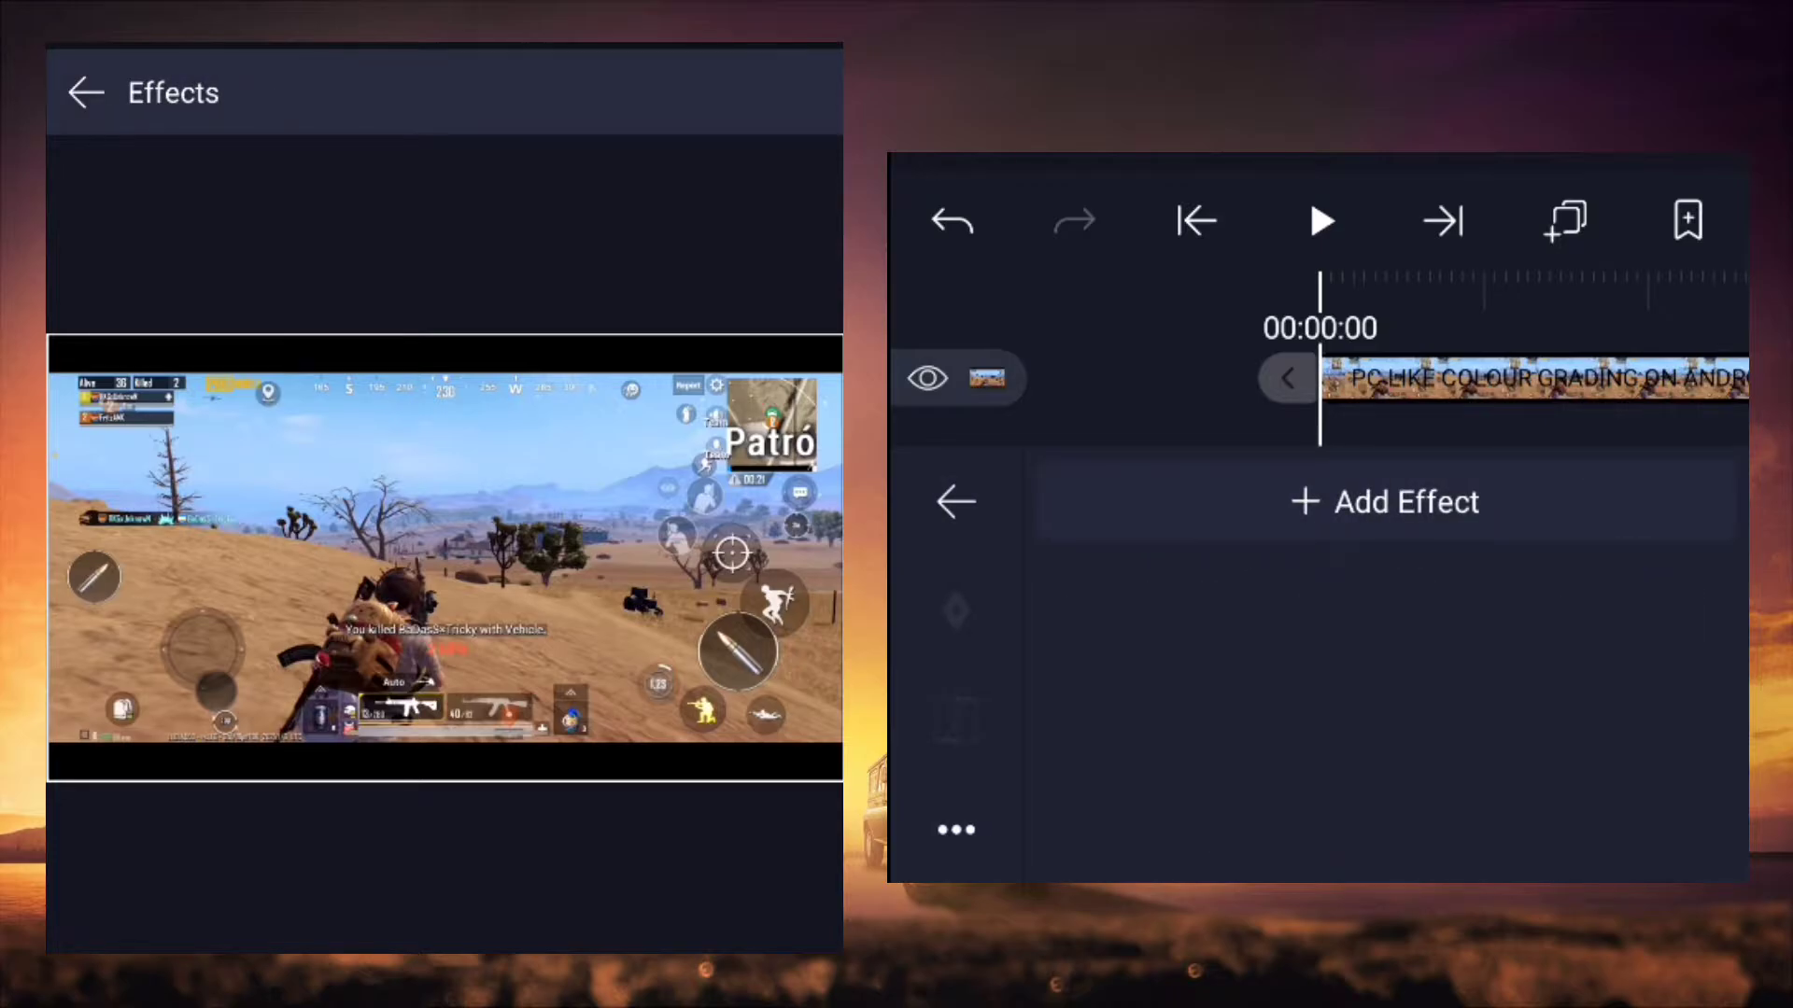
pyautogui.click(1385, 502)
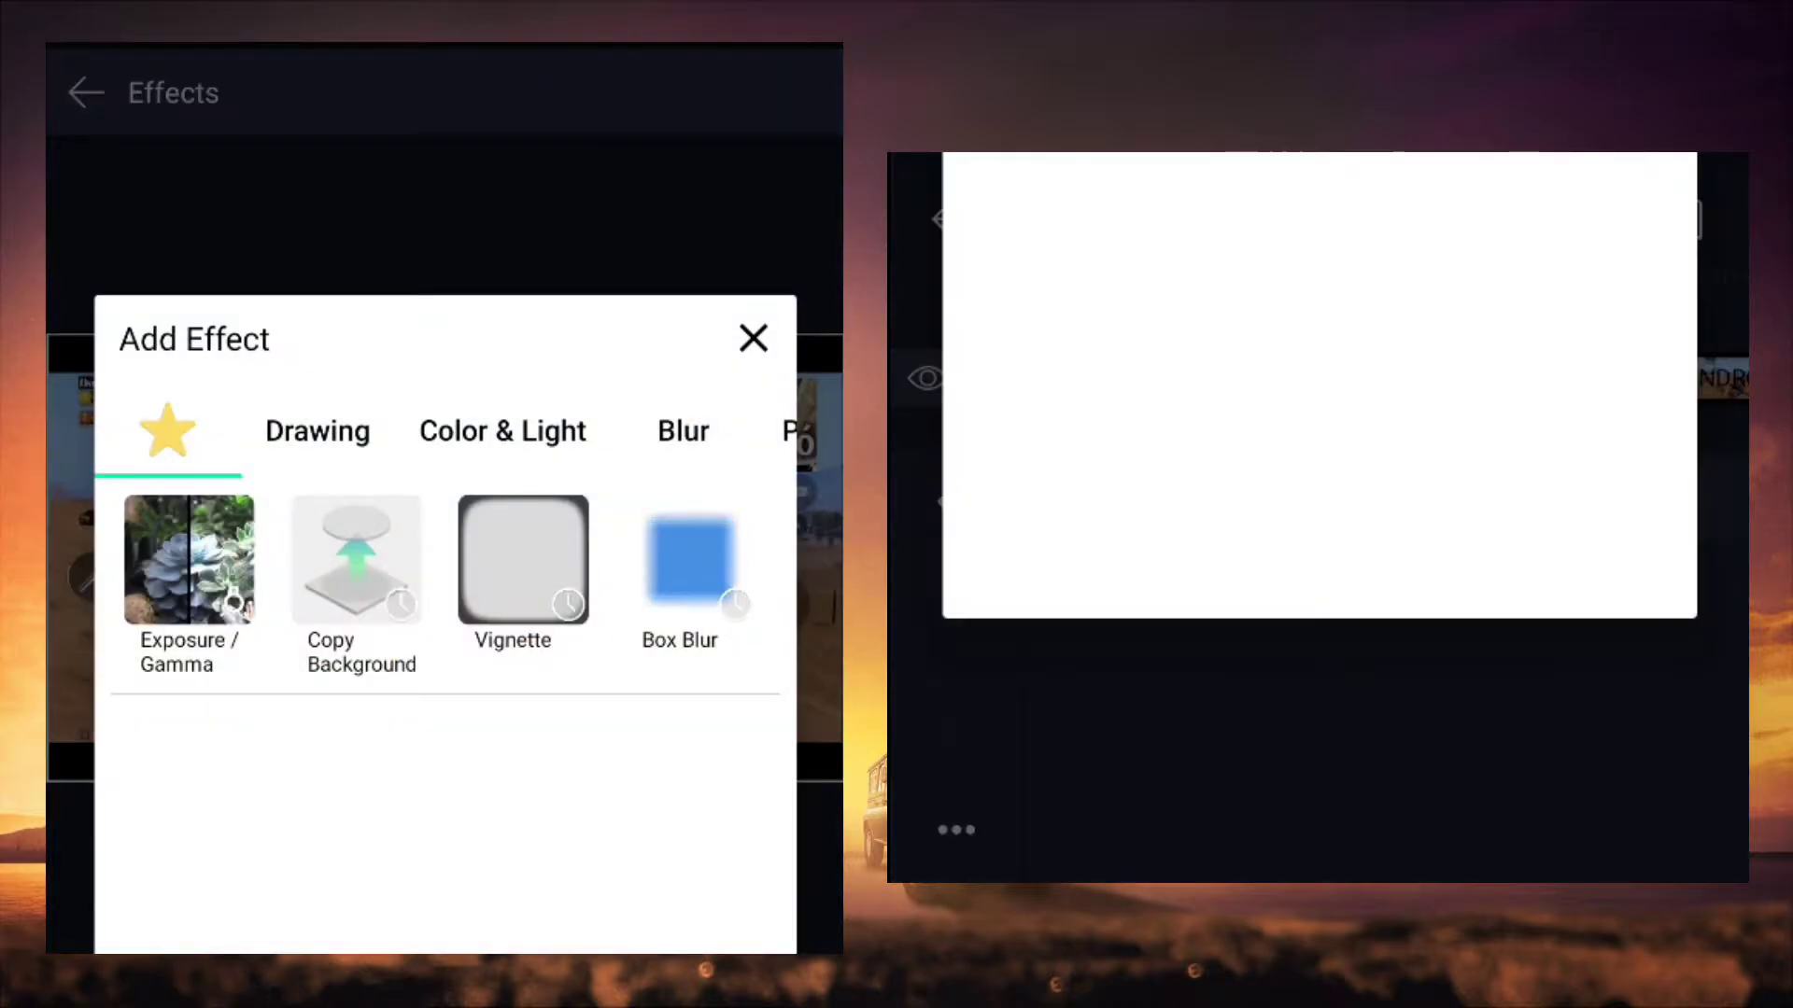
pyautogui.click(536, 429)
pyautogui.moveTo(560, 430); pyautogui.dragTo(290, 430)
pyautogui.click(360, 429)
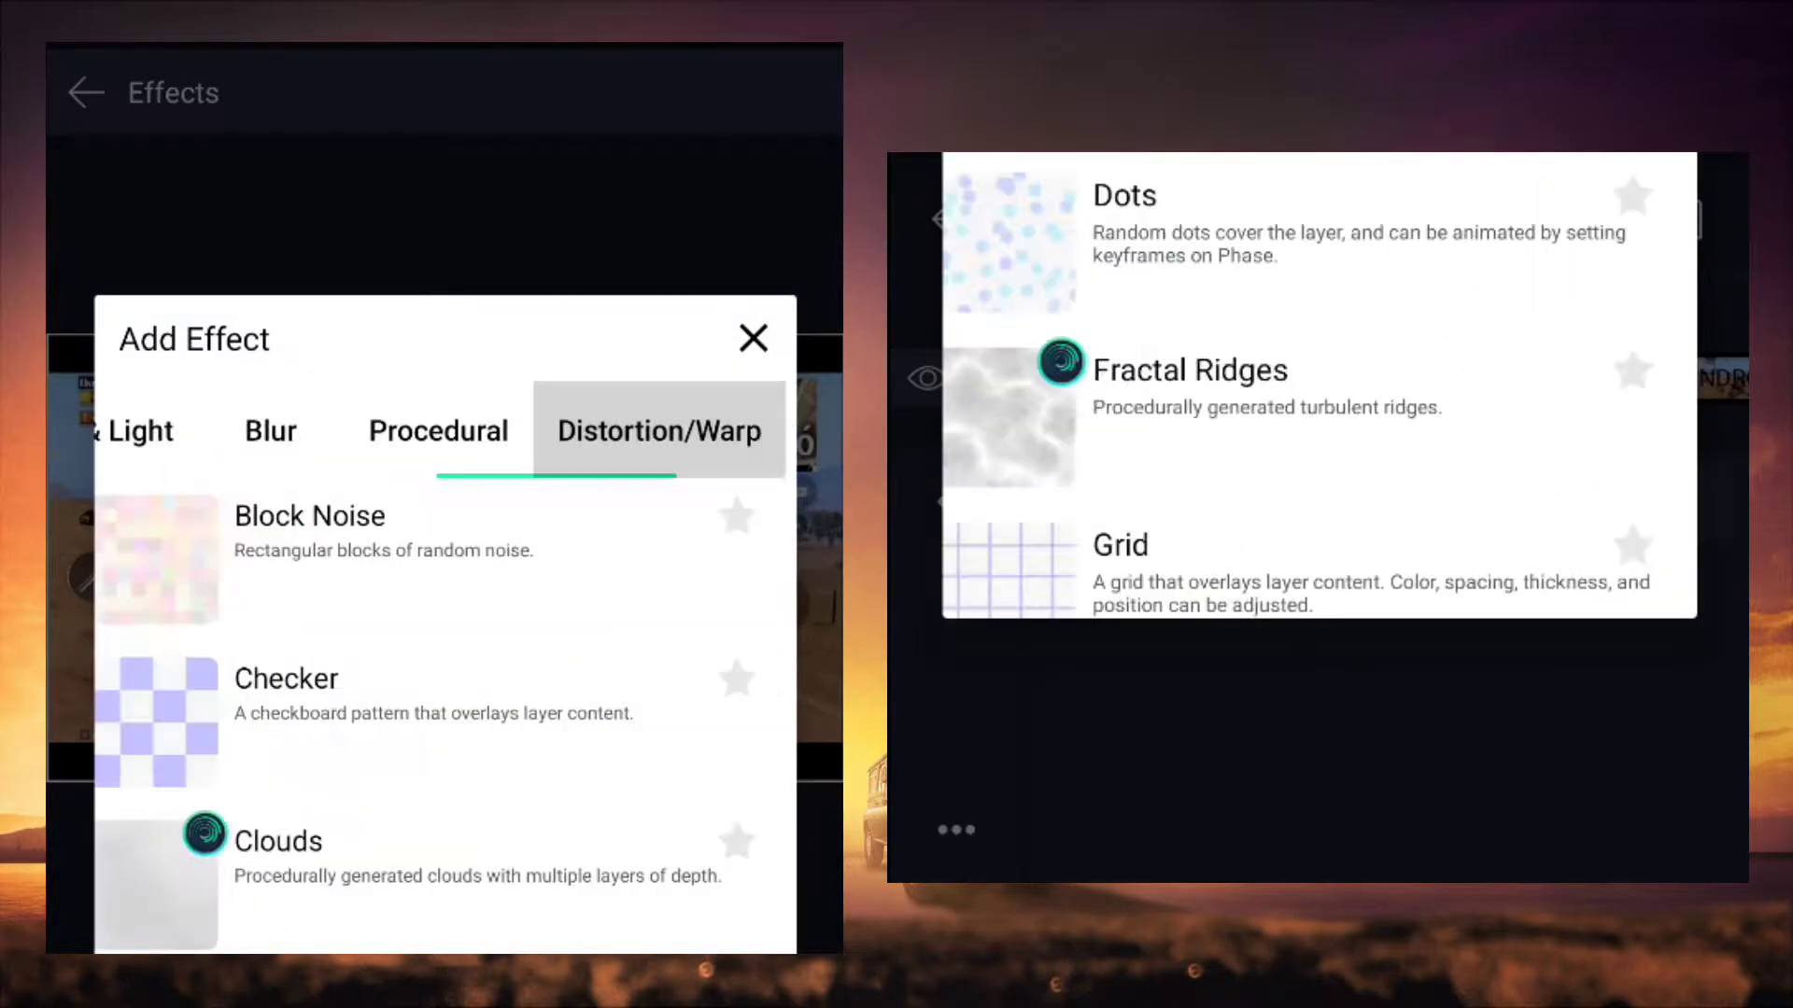
pyautogui.scroll(-10, 446, 710)
pyautogui.click(280, 924)
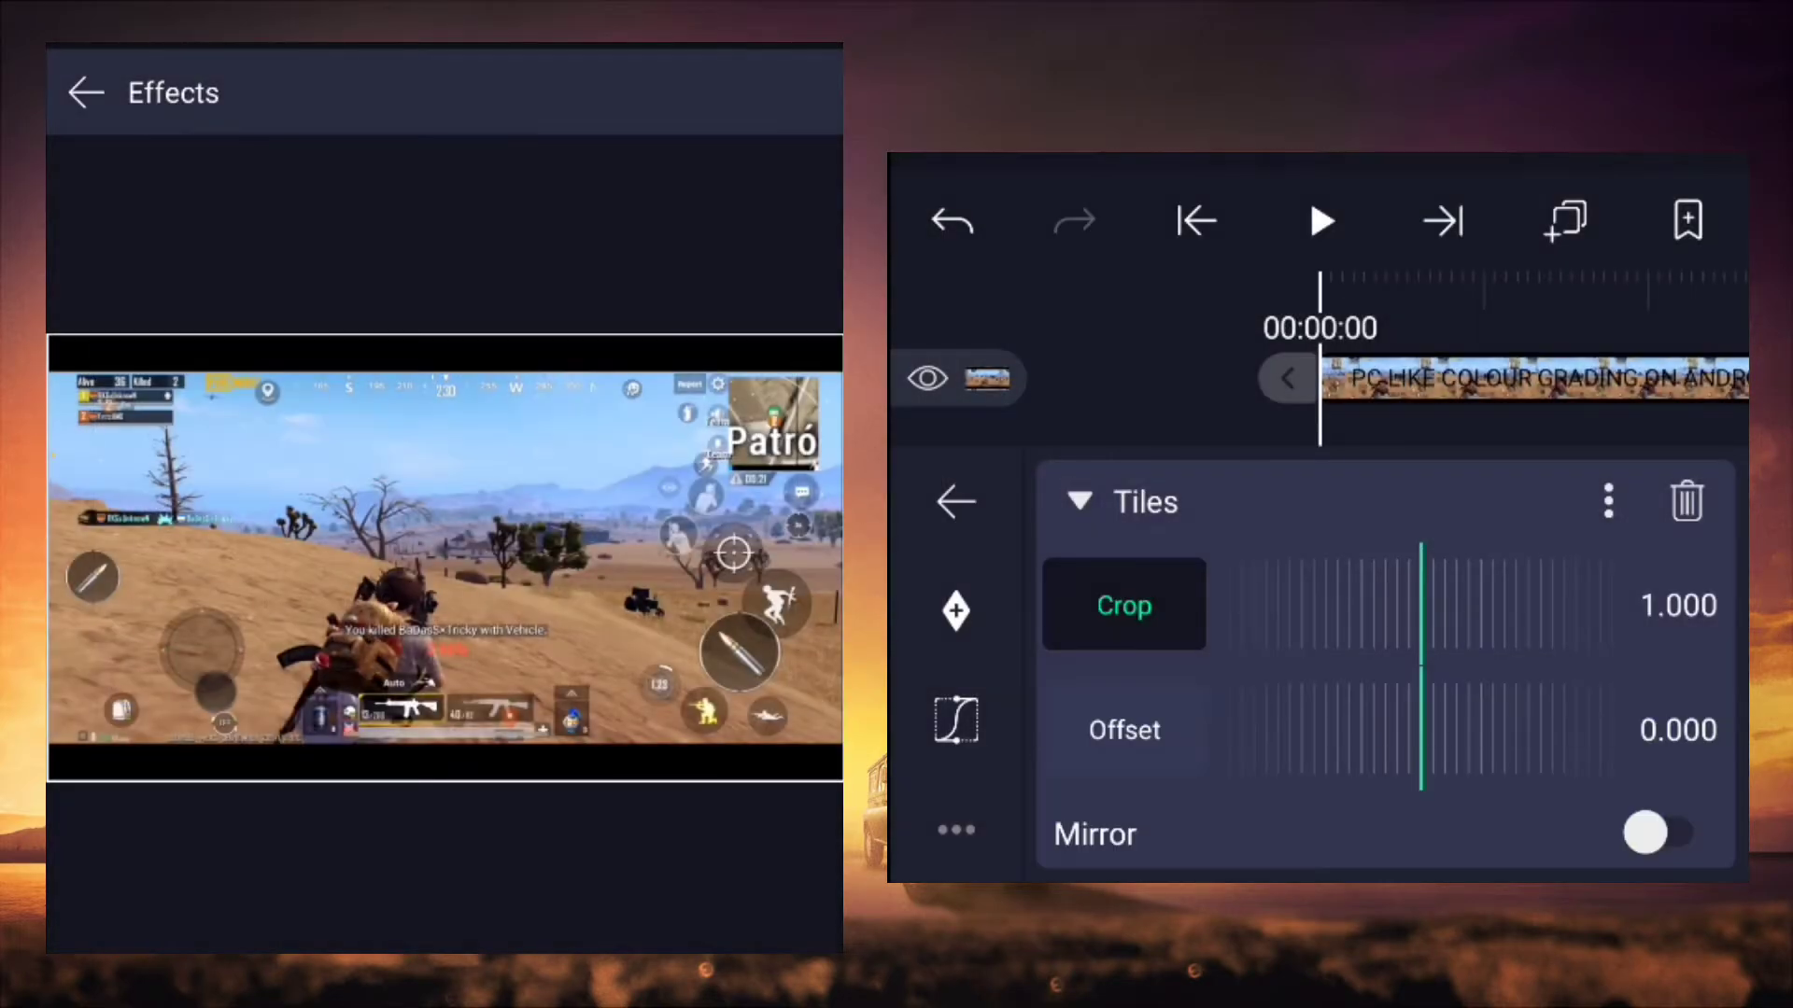
# Step: Raise the Tiles crop to 1.230 and turn mirroring on
pyautogui.moveTo(1494, 605)
pyautogui.mouseDown()
pyautogui.moveTo(1326, 605)
pyautogui.moveTo(1382, 605)
pyautogui.mouseUp()
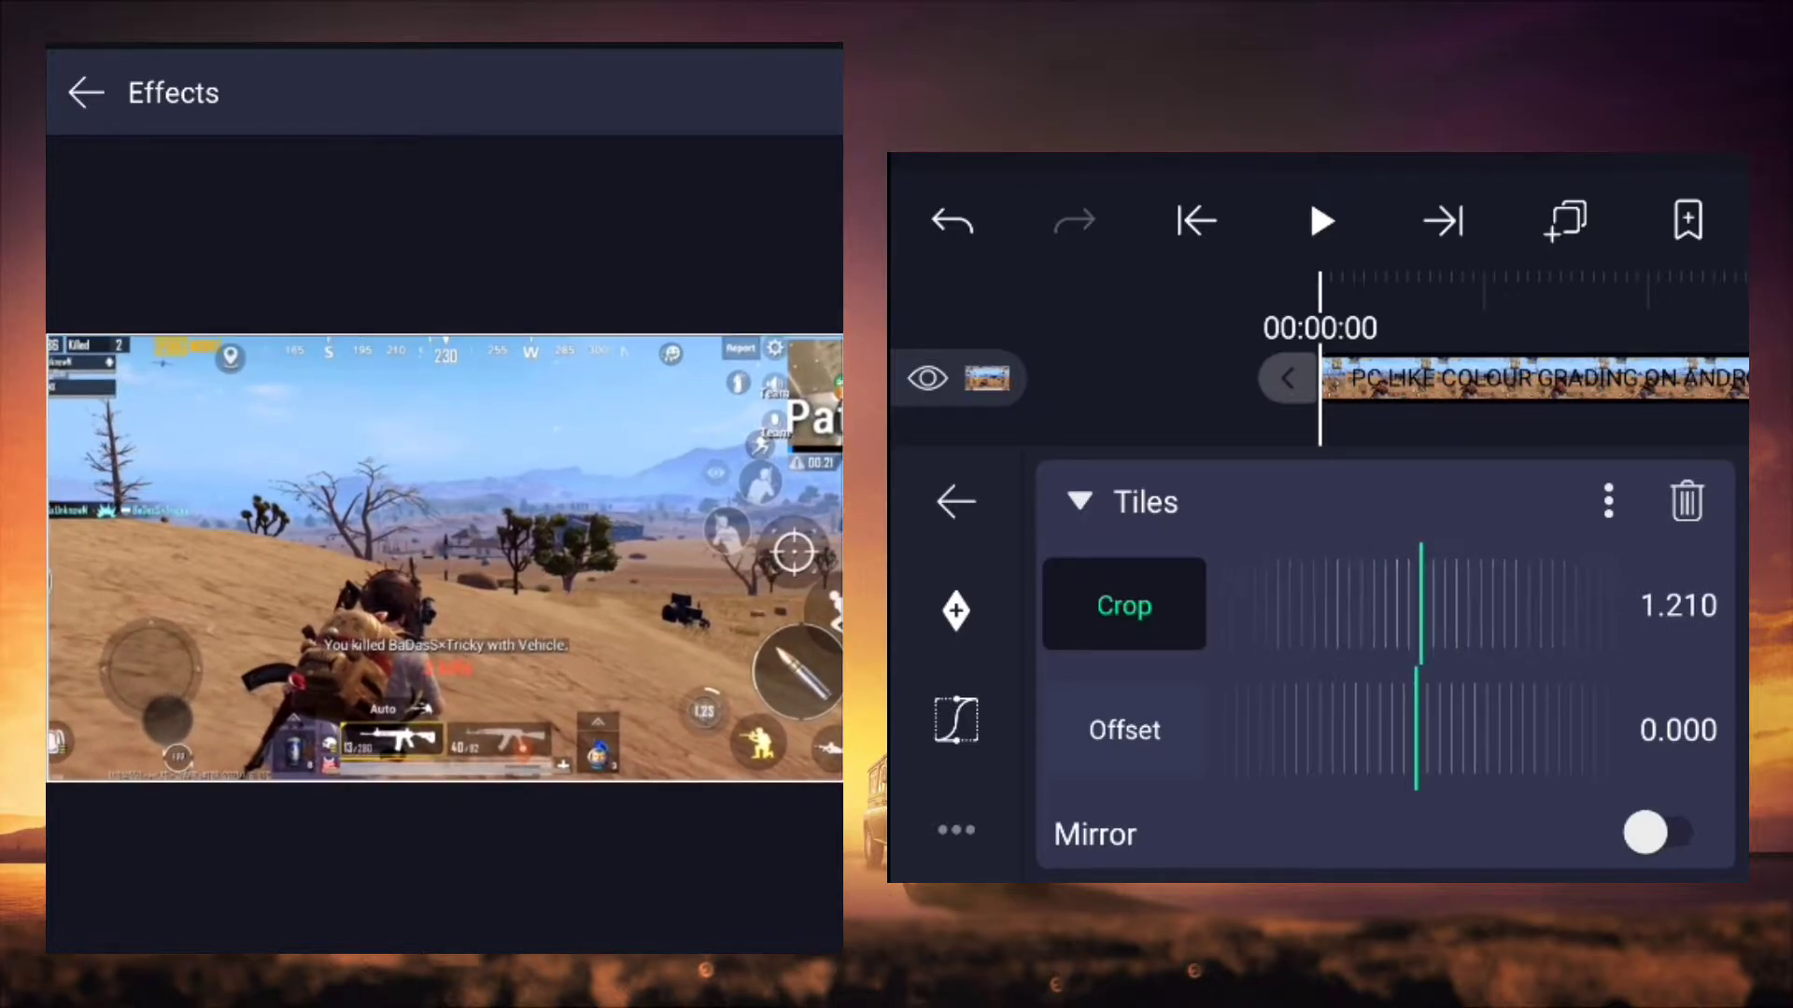
pyautogui.moveTo(1438, 605); pyautogui.dragTo(1400, 605)
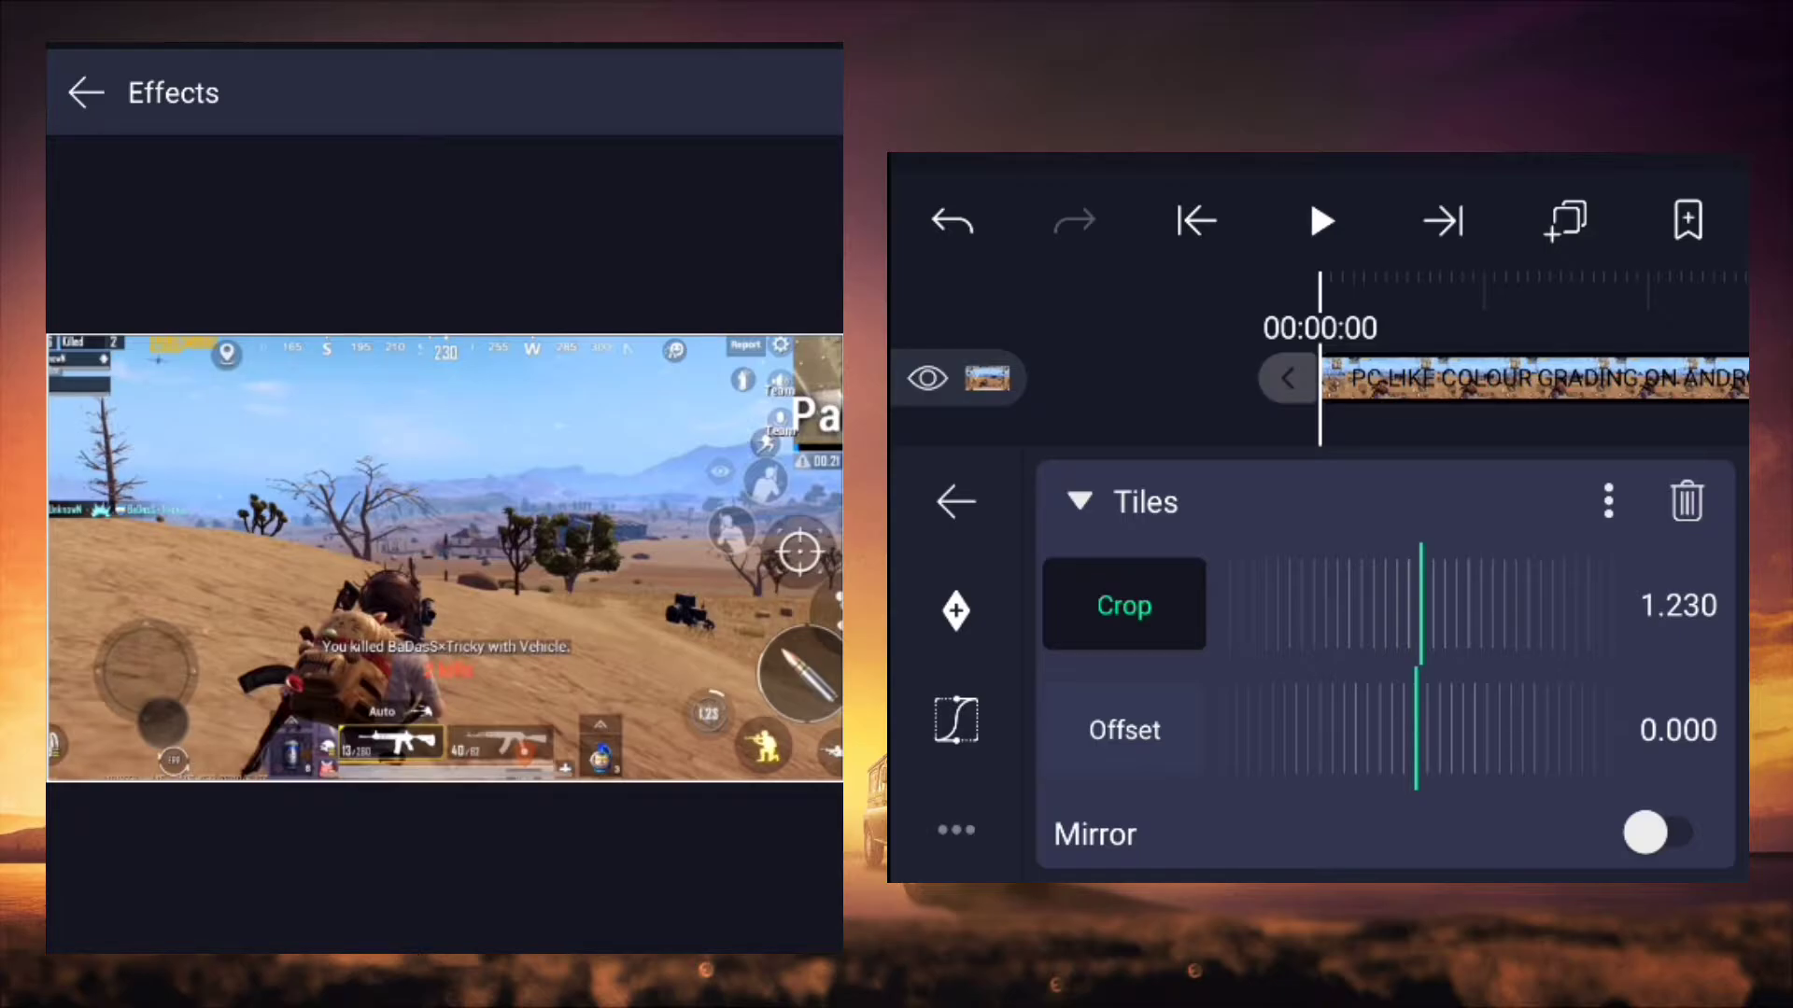
pyautogui.click(1667, 832)
pyautogui.click(956, 502)
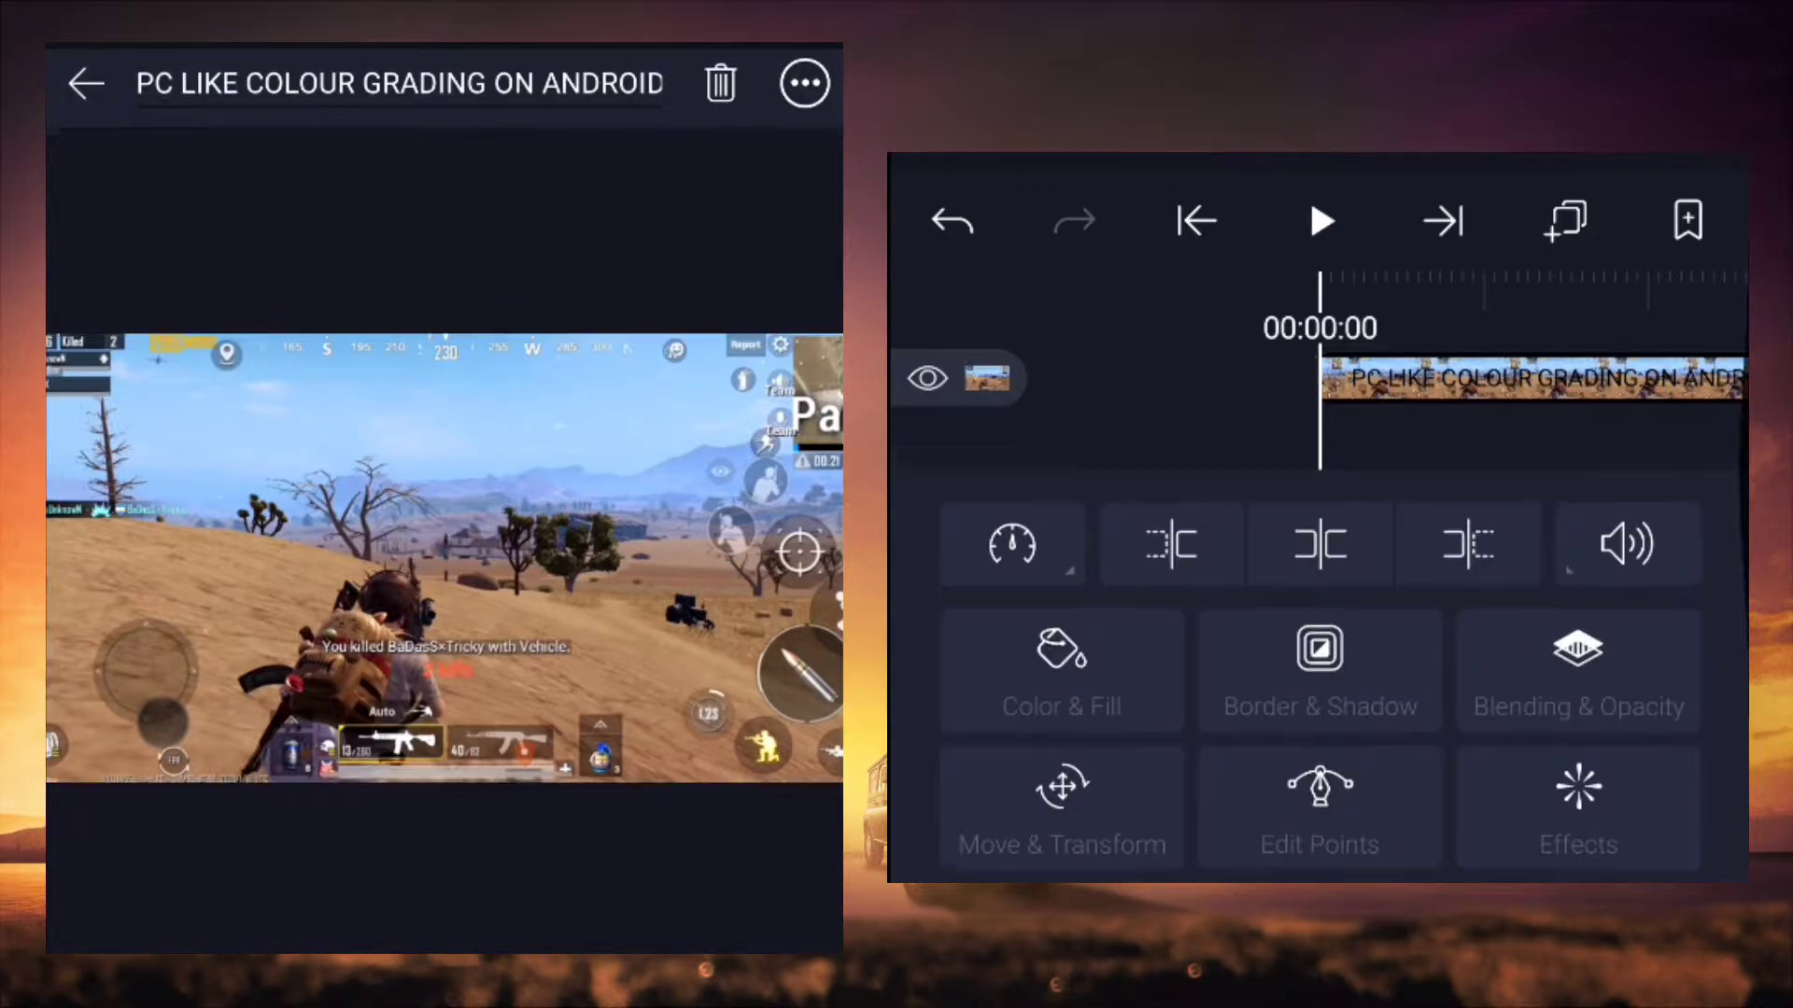
# Step: Apply Brightness/Contrast to the gameplay clip at -20% brightness and +20% contrast
pyautogui.press('Escape')
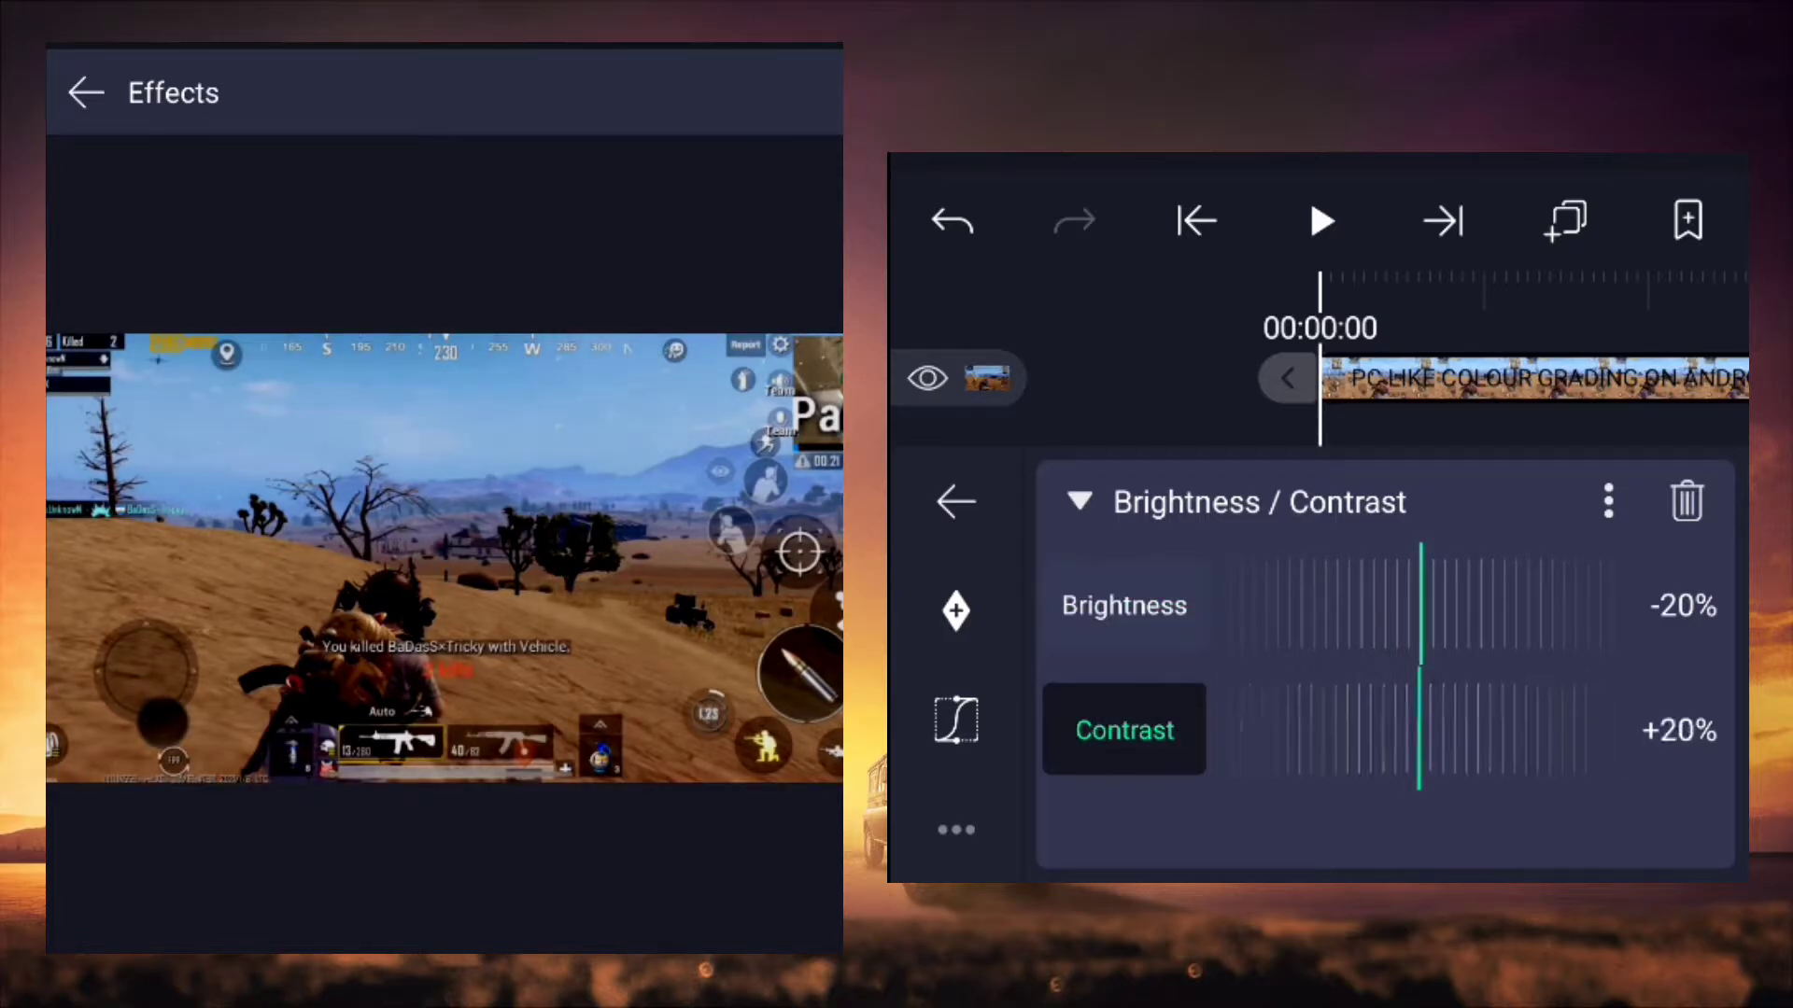
pyautogui.press('Escape')
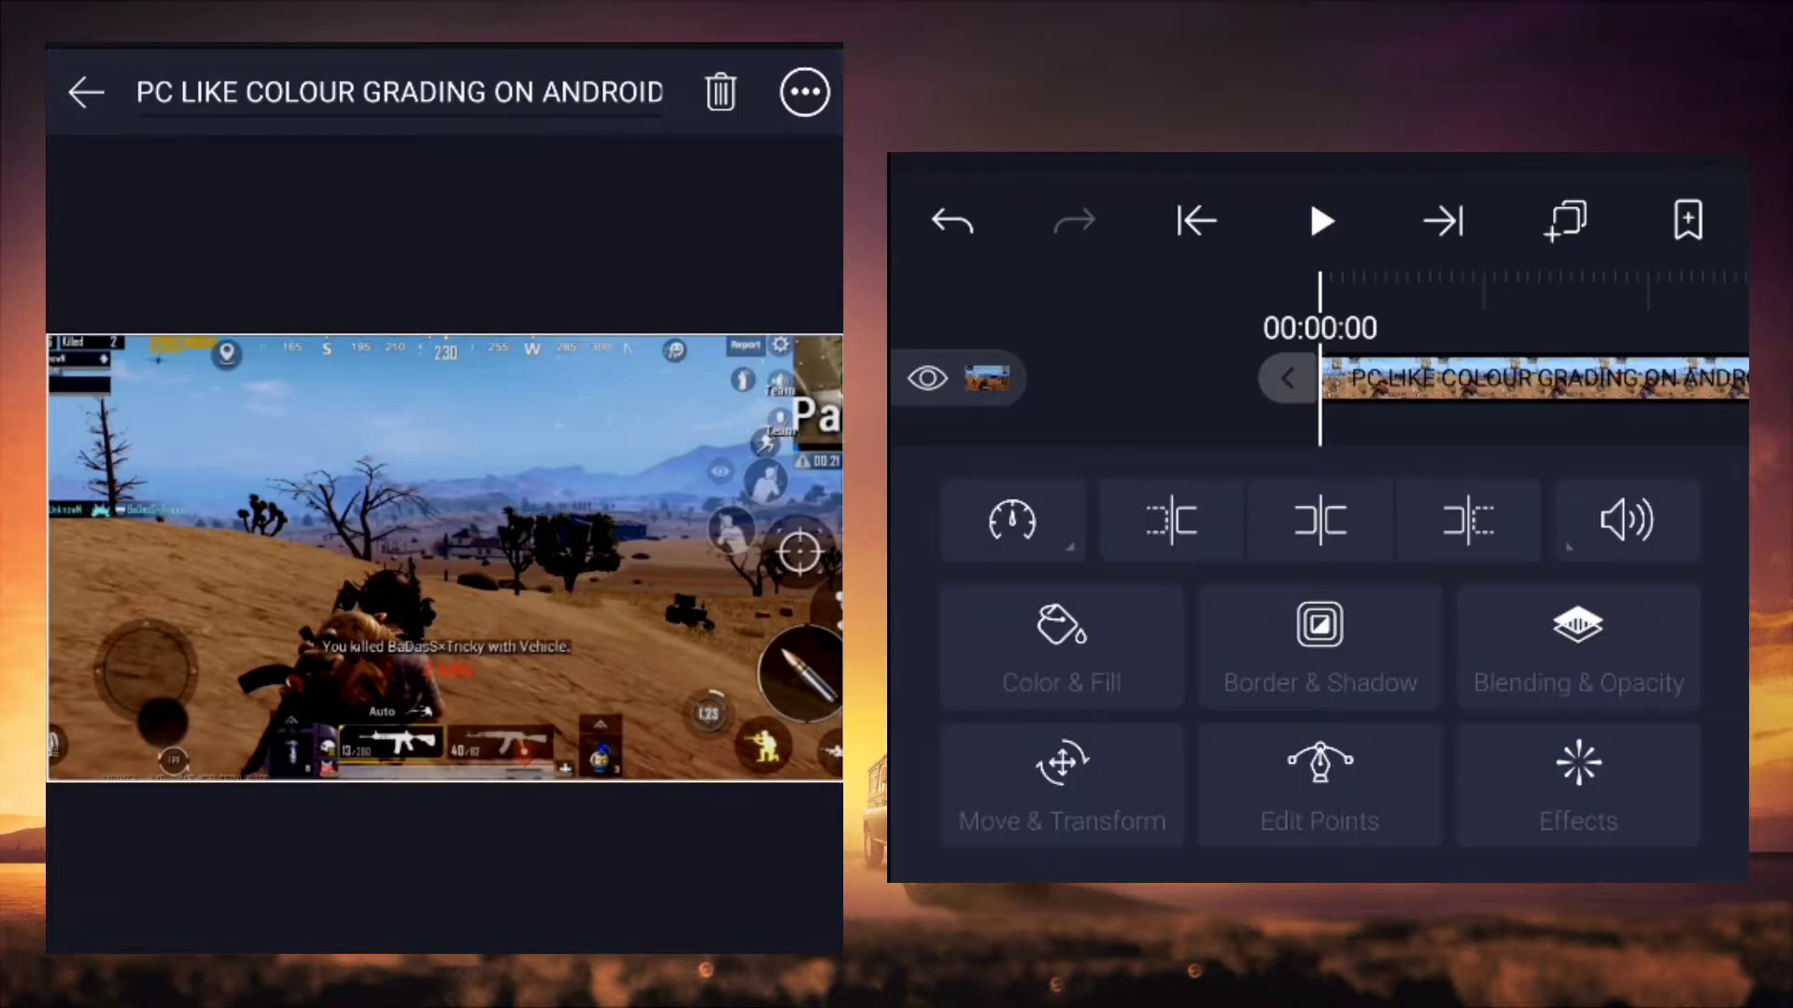
# Step: Add a red rounded rectangle, make it fill the screen, and scale it to 2094px
pyautogui.press('Escape')
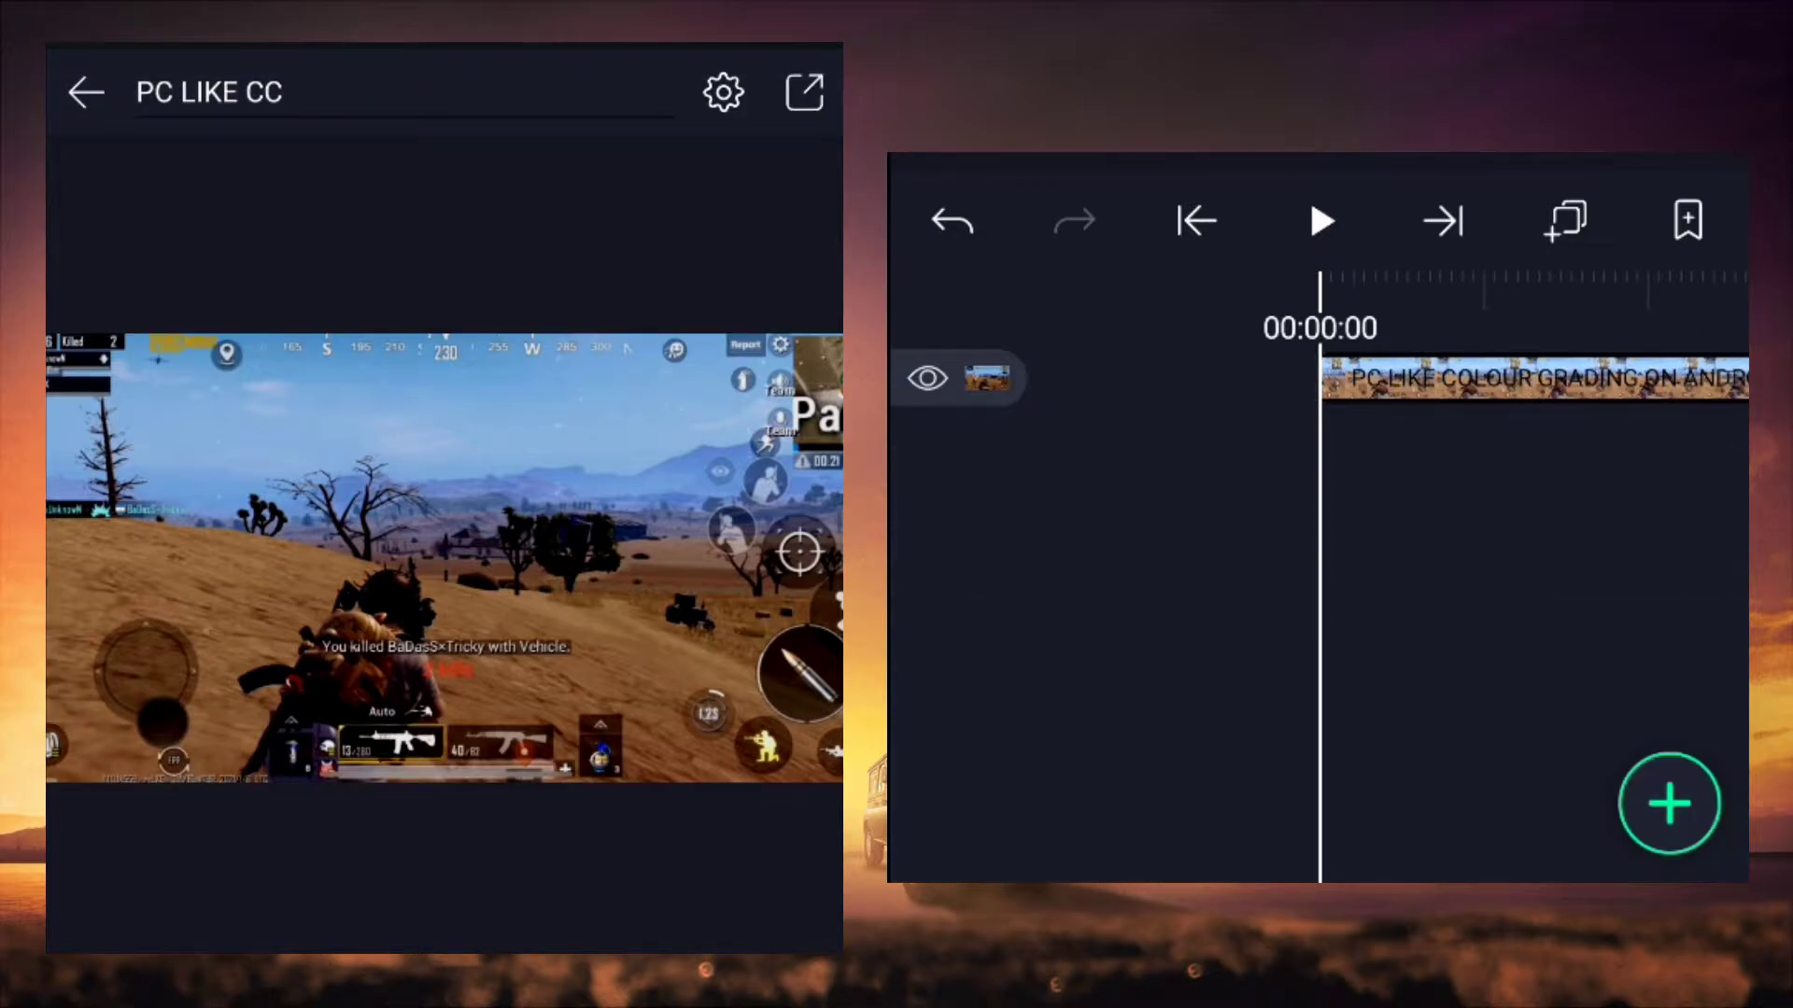
pyautogui.click(1668, 803)
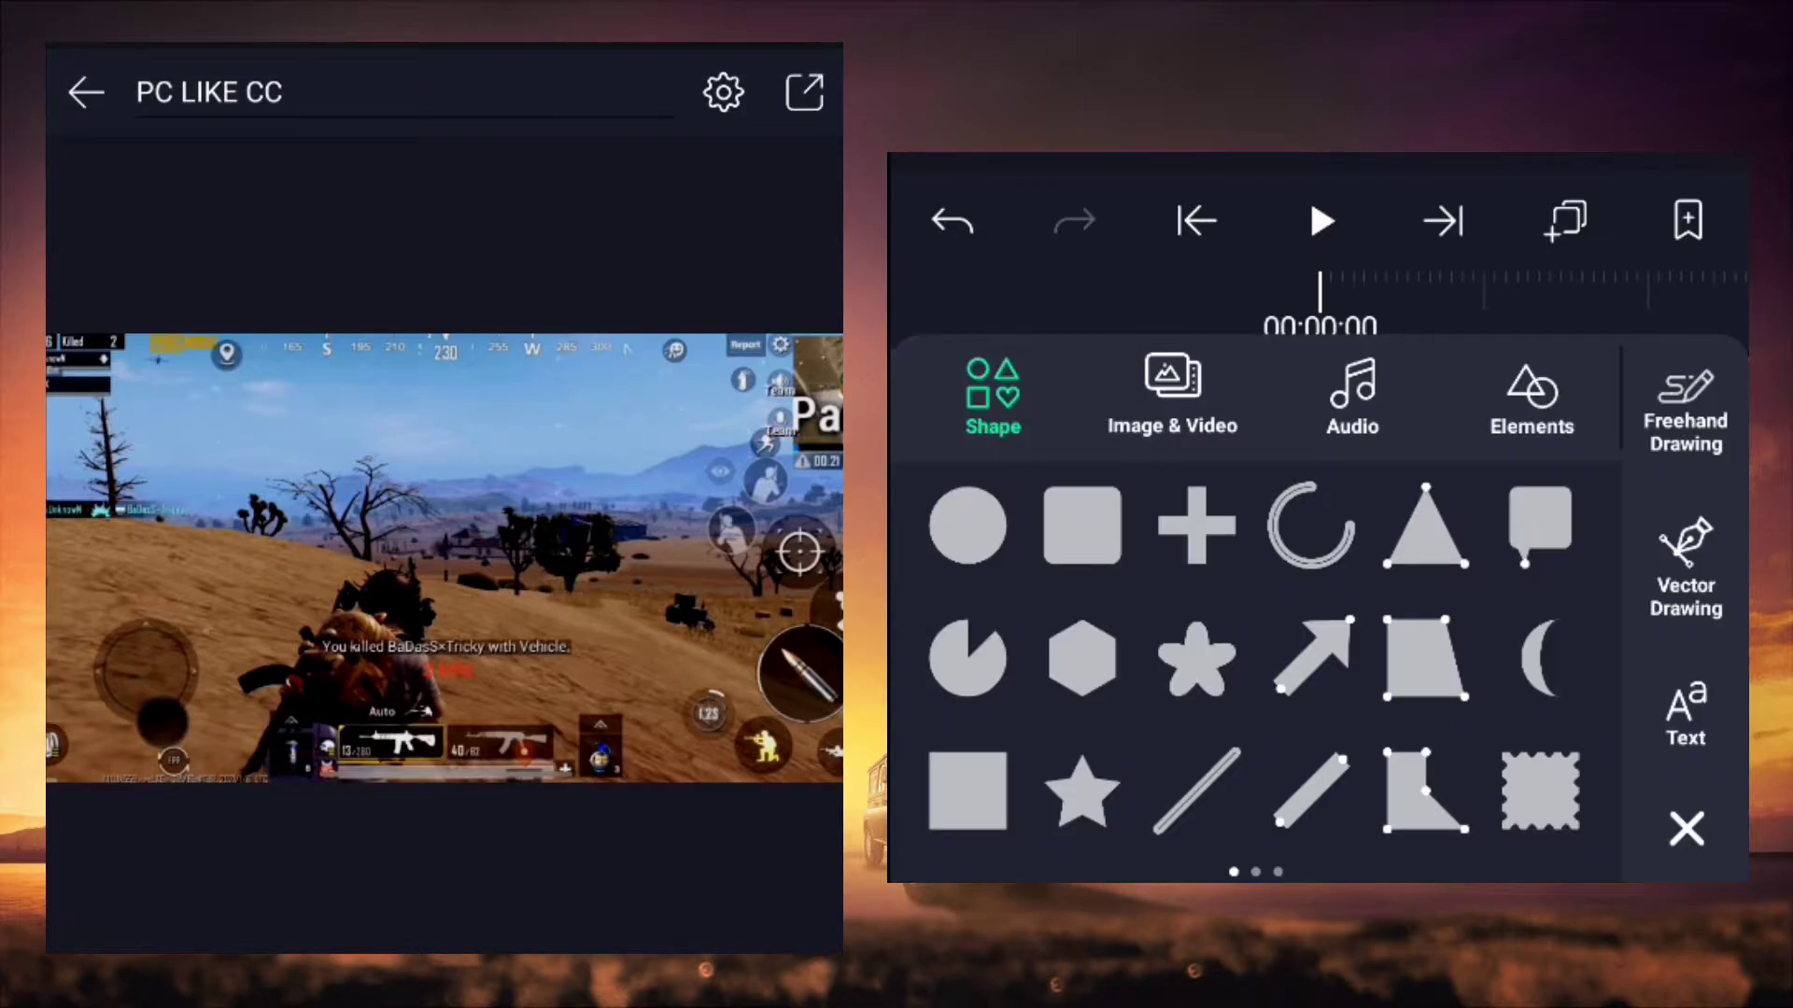
pyautogui.click(1082, 525)
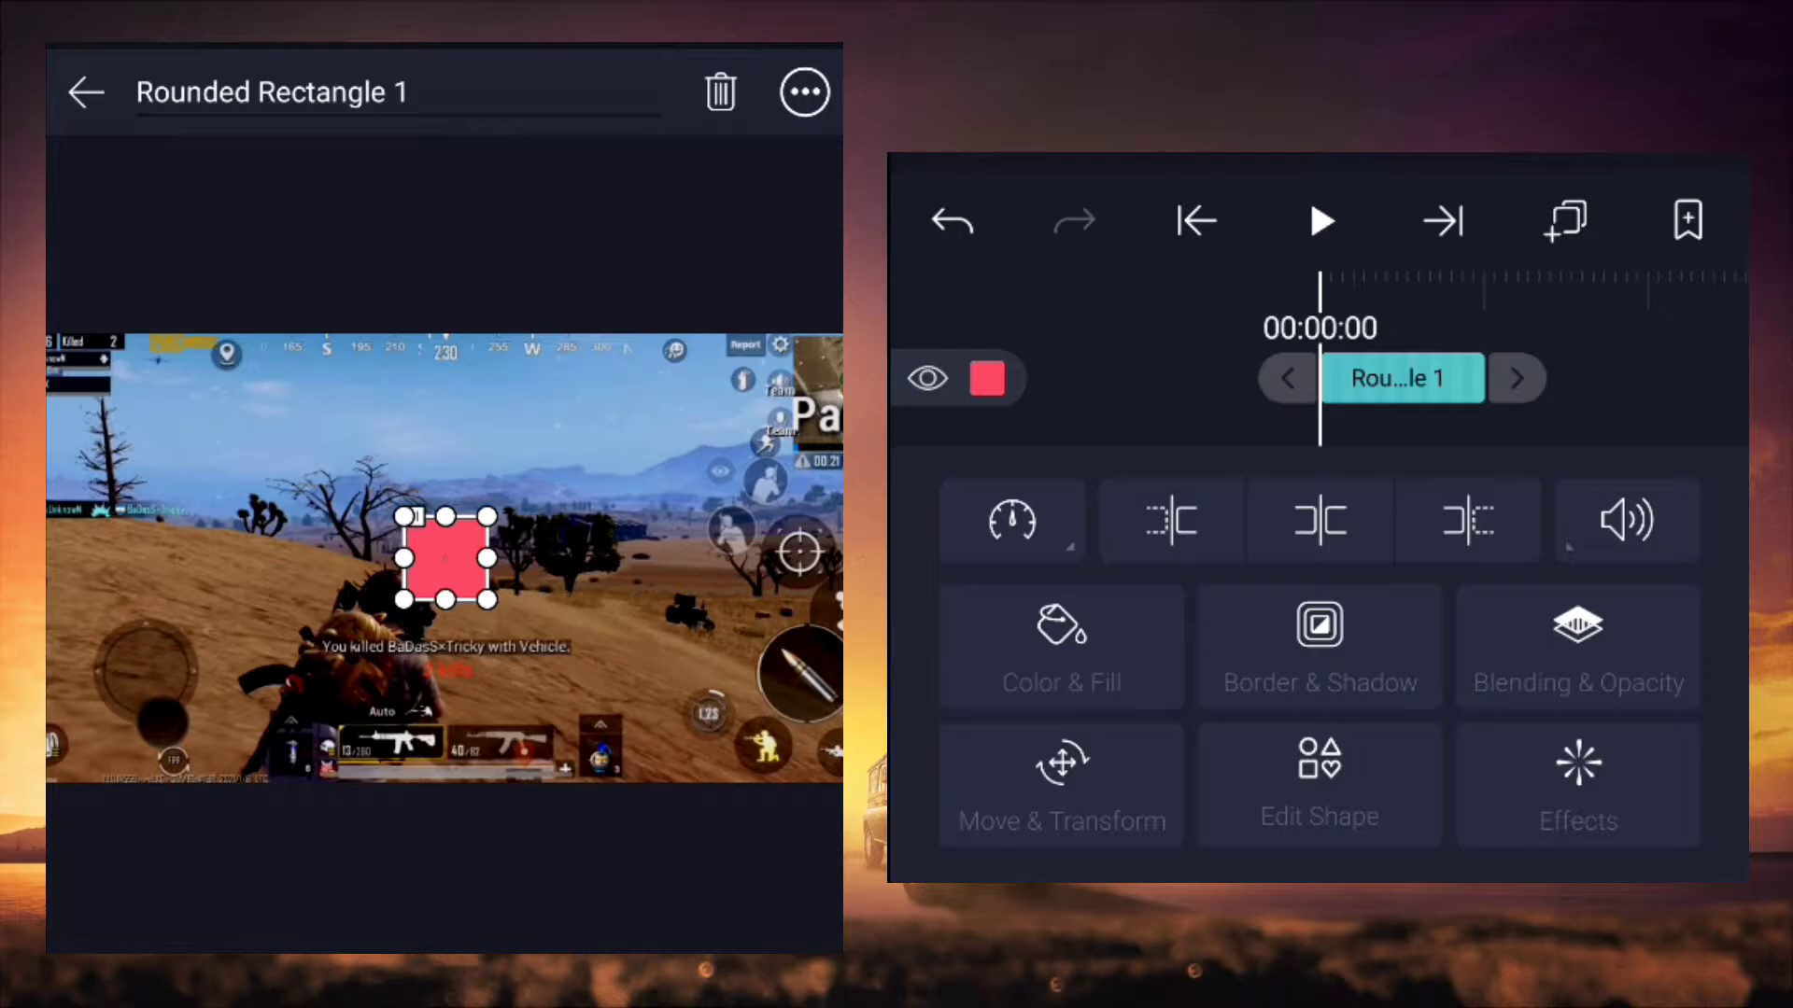
pyautogui.click(804, 92)
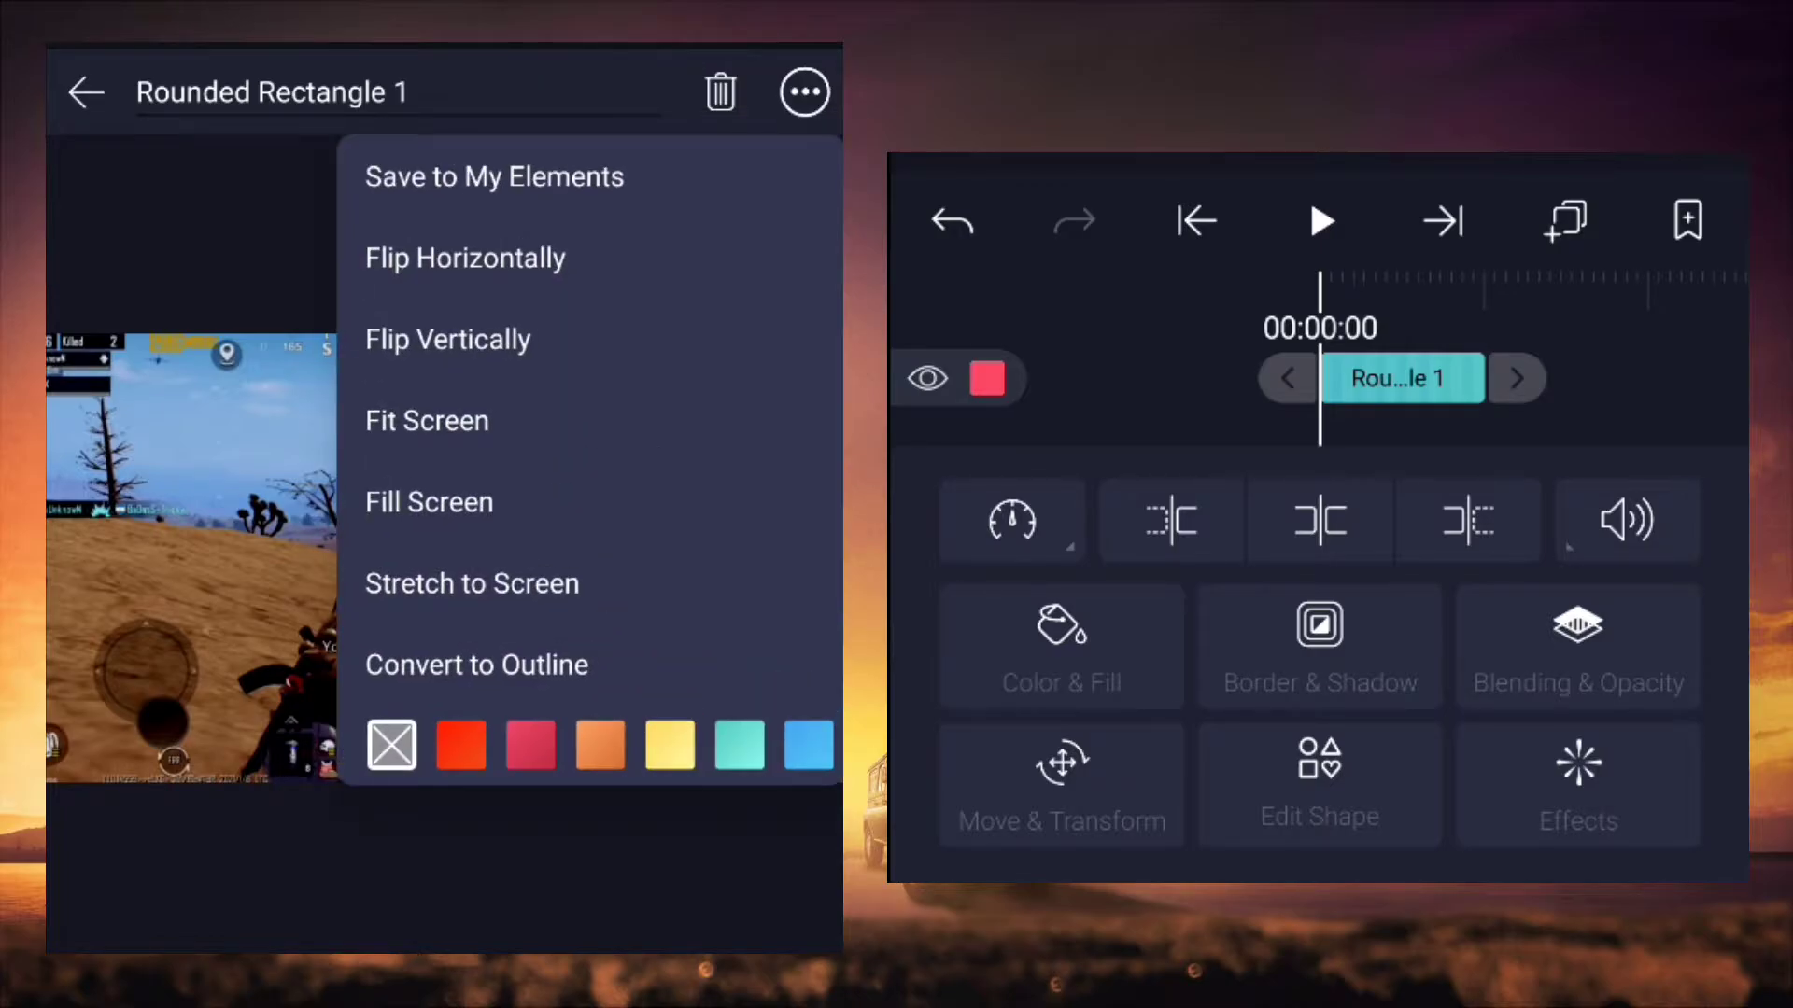
pyautogui.click(429, 502)
pyautogui.click(1061, 784)
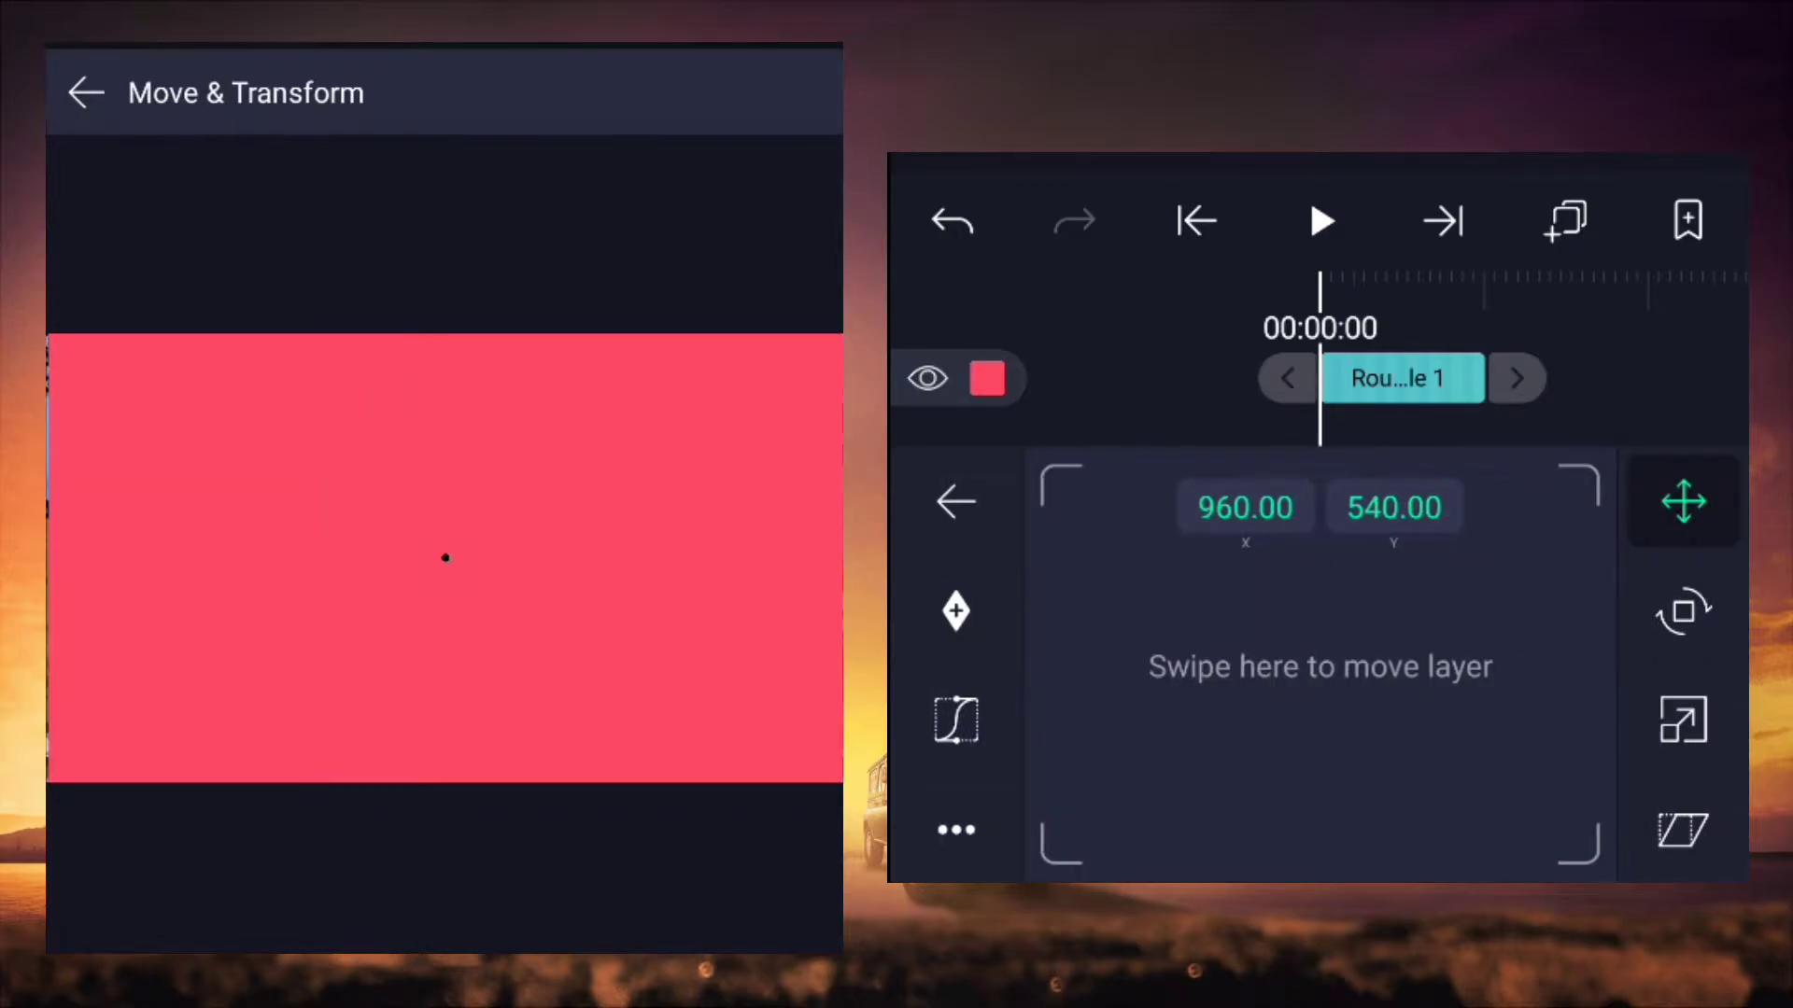
pyautogui.click(1683, 720)
pyautogui.moveTo(1400, 709); pyautogui.dragTo(1232, 710)
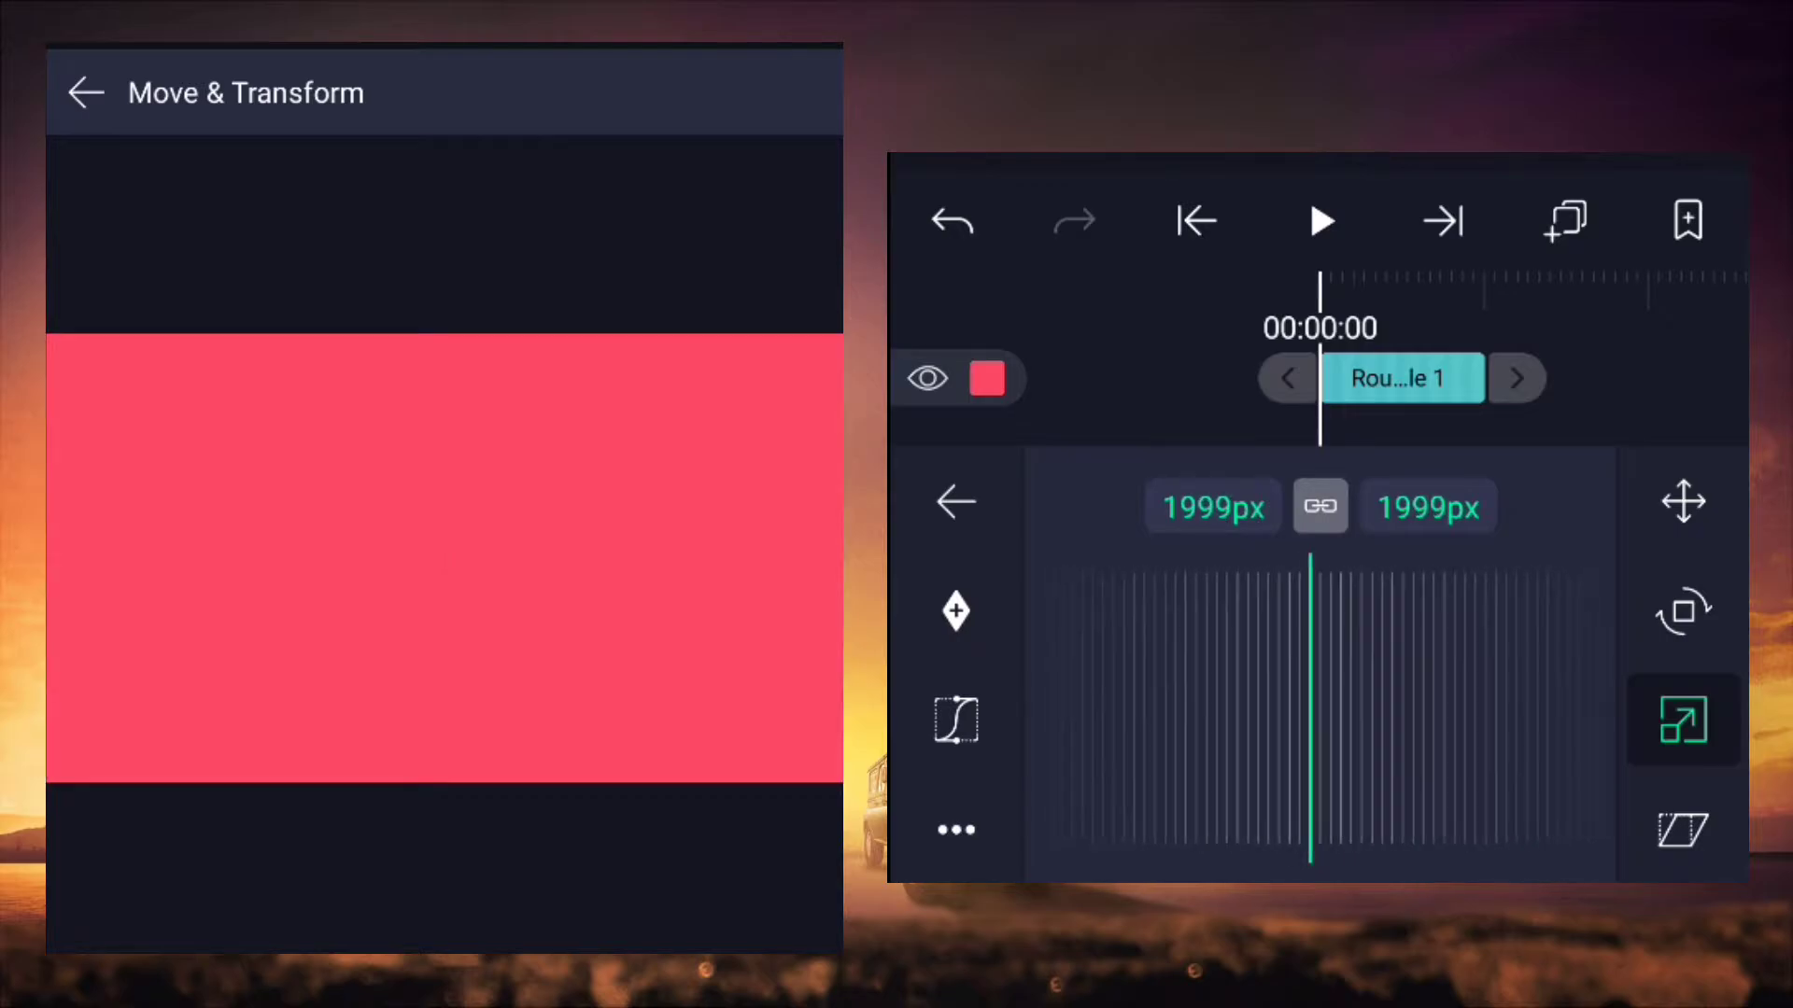
pyautogui.click(955, 501)
# Step: Lengthen the rectangle layer to end at 00:06:14, matching the gameplay clip
pyautogui.click(86, 91)
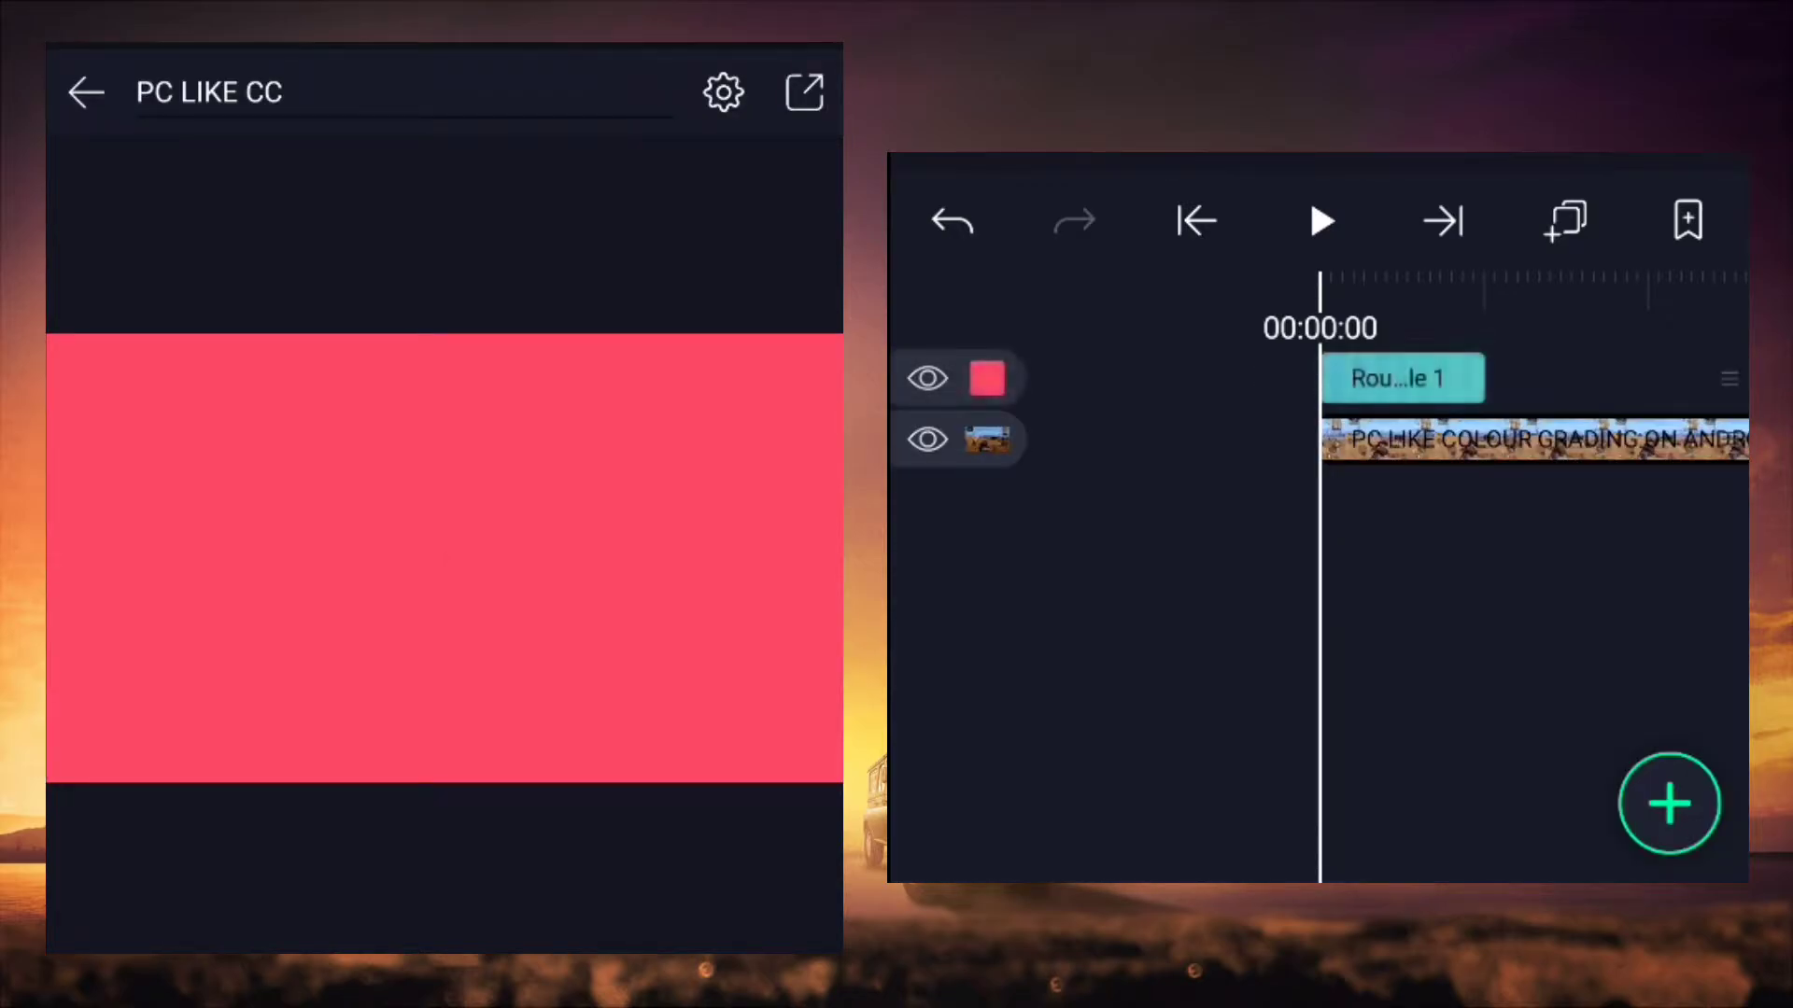
pyautogui.moveTo(1541, 607); pyautogui.dragTo(1167, 607)
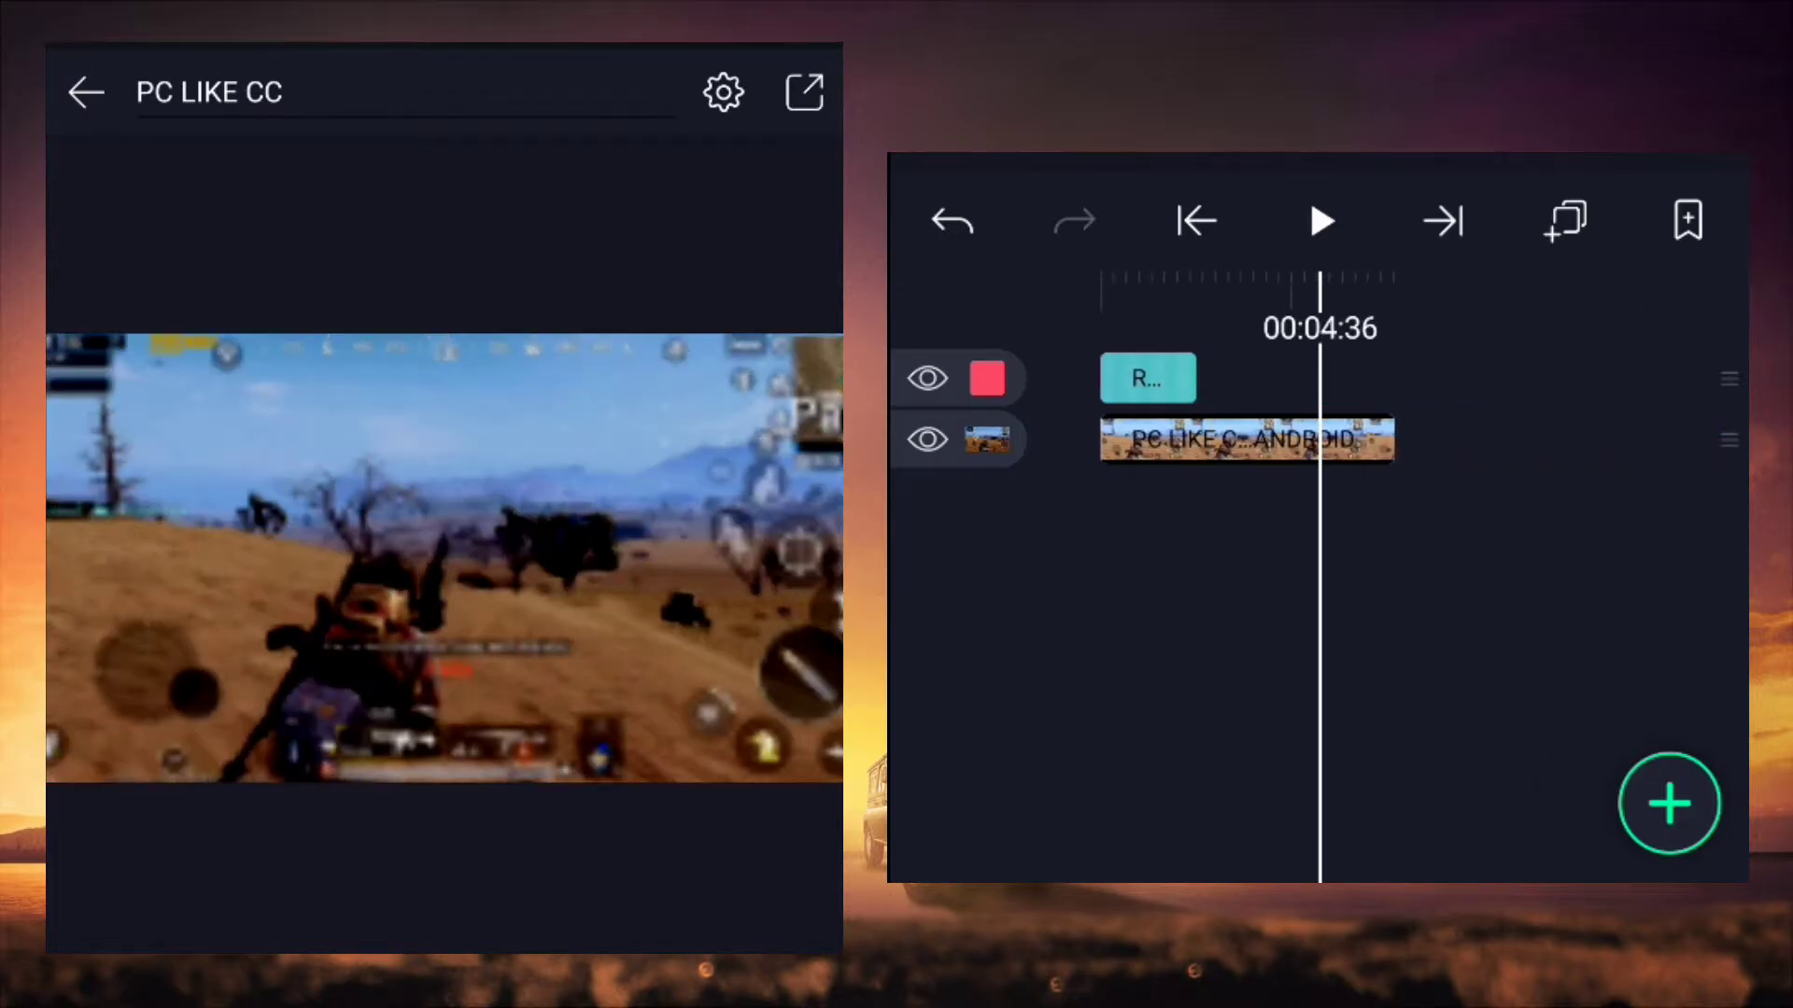
pyautogui.click(1147, 378)
pyautogui.moveTo(1228, 378); pyautogui.dragTo(1430, 378)
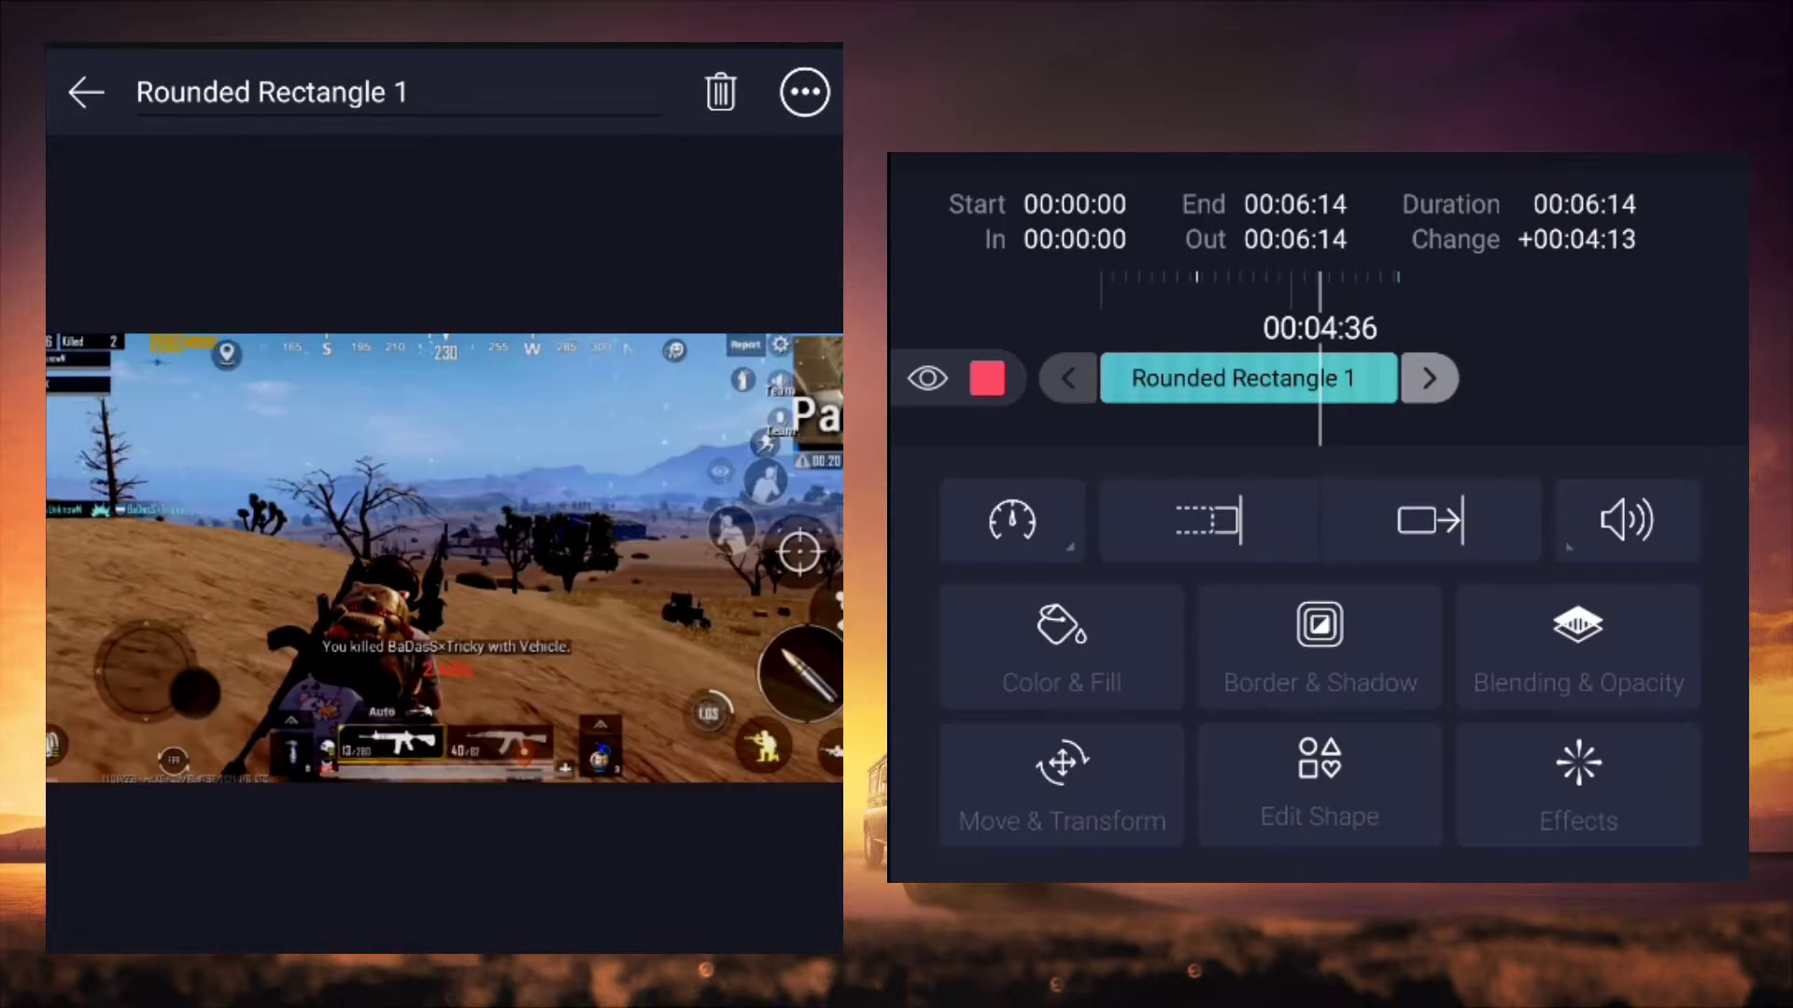
pyautogui.click(86, 92)
pyautogui.moveTo(1401, 607); pyautogui.dragTo(1354, 607)
pyautogui.moveTo(1214, 607); pyautogui.dragTo(1419, 607)
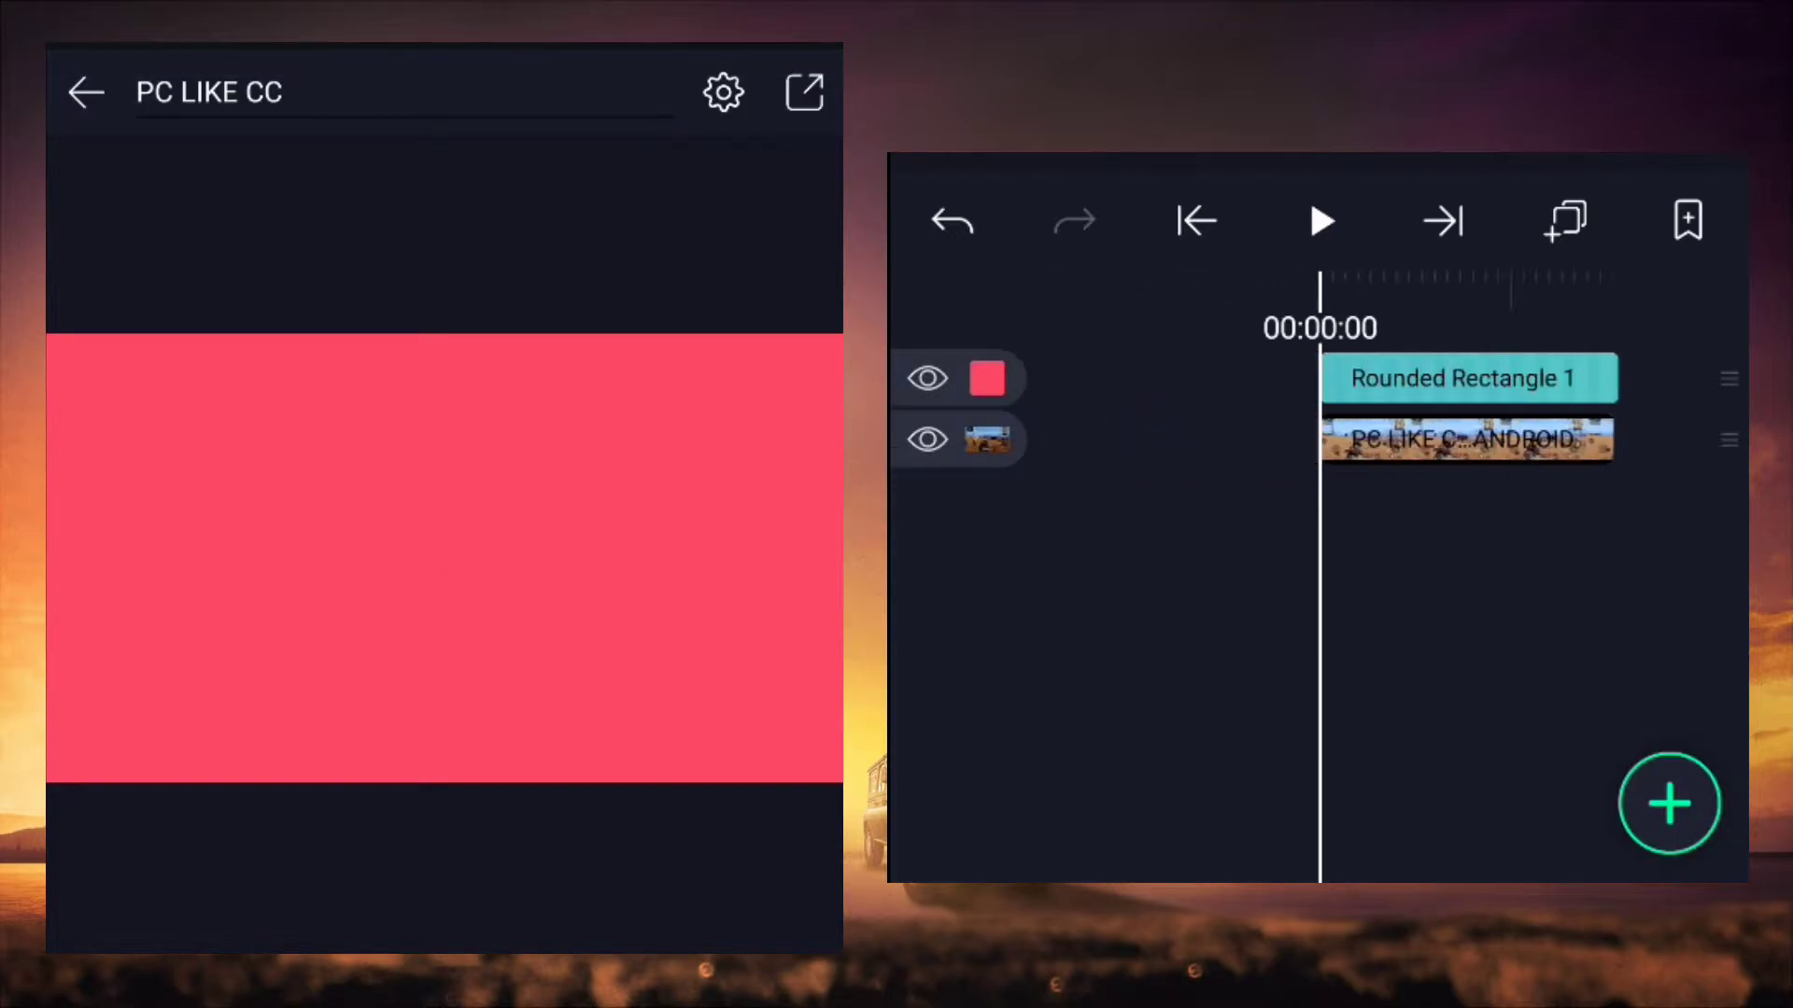
# Step: Add Copy Background and Color Tune effects from the Other category to Rounded Rectangle 1
pyautogui.click(1453, 378)
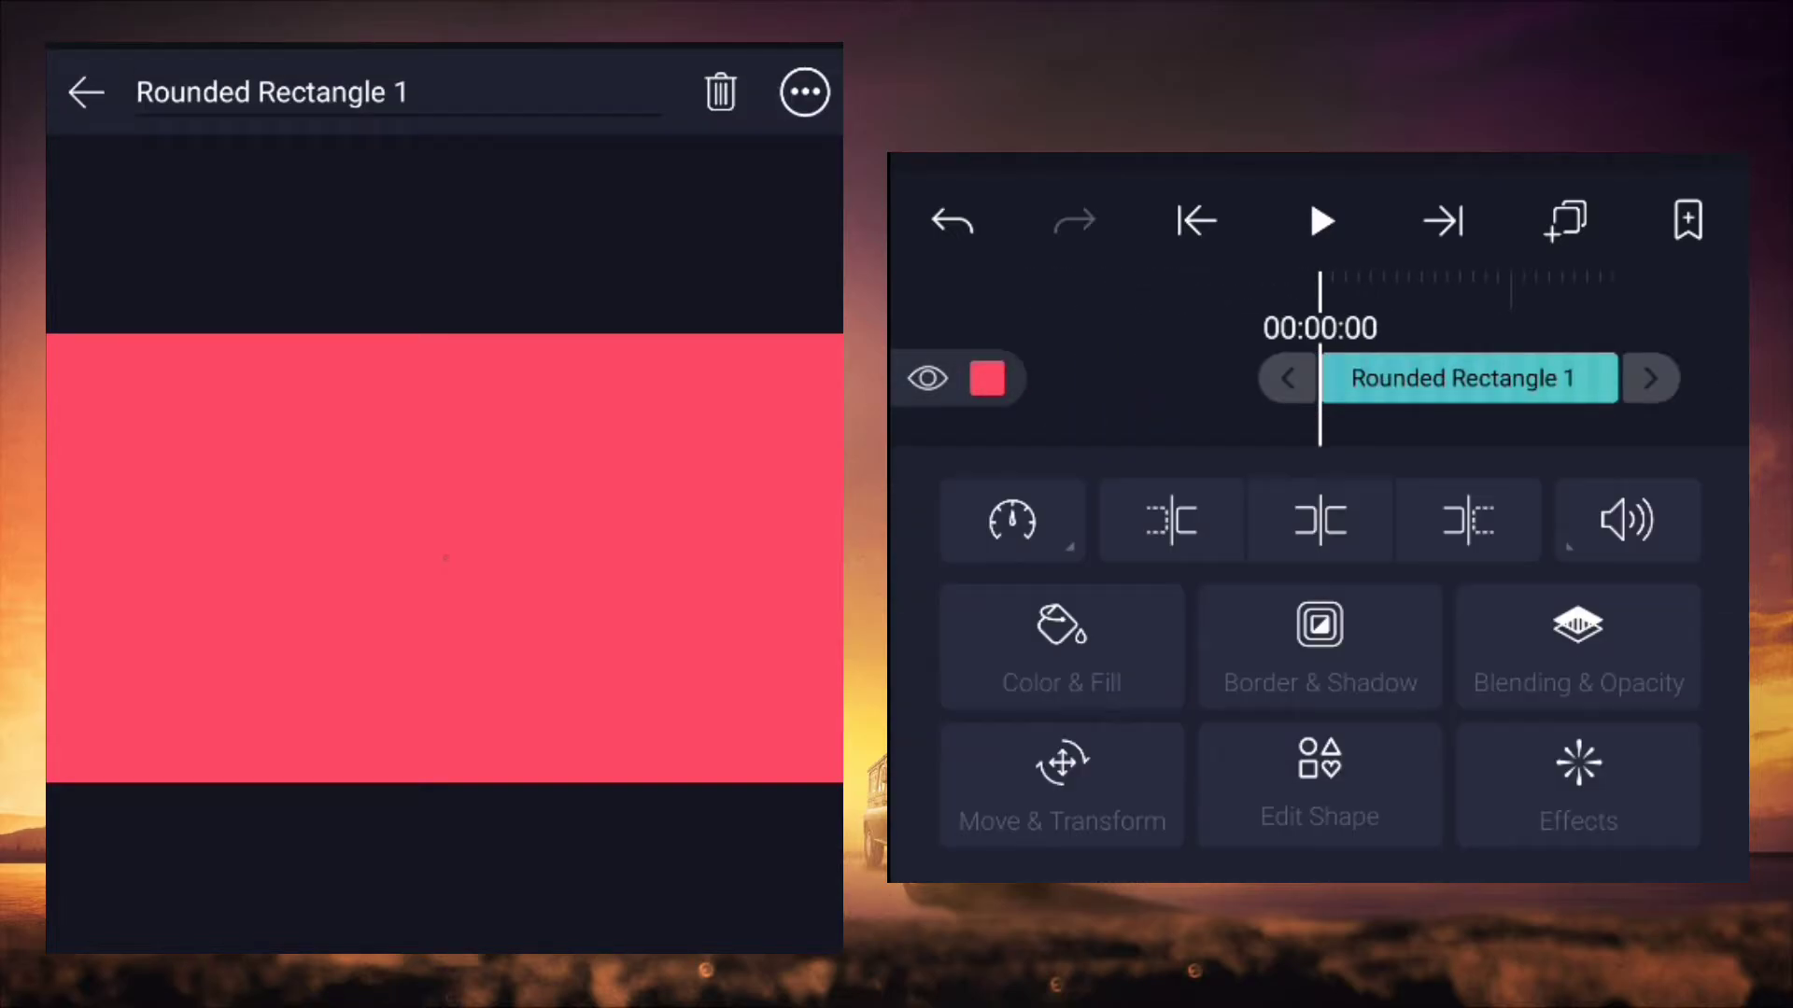
pyautogui.click(1578, 785)
pyautogui.click(1381, 501)
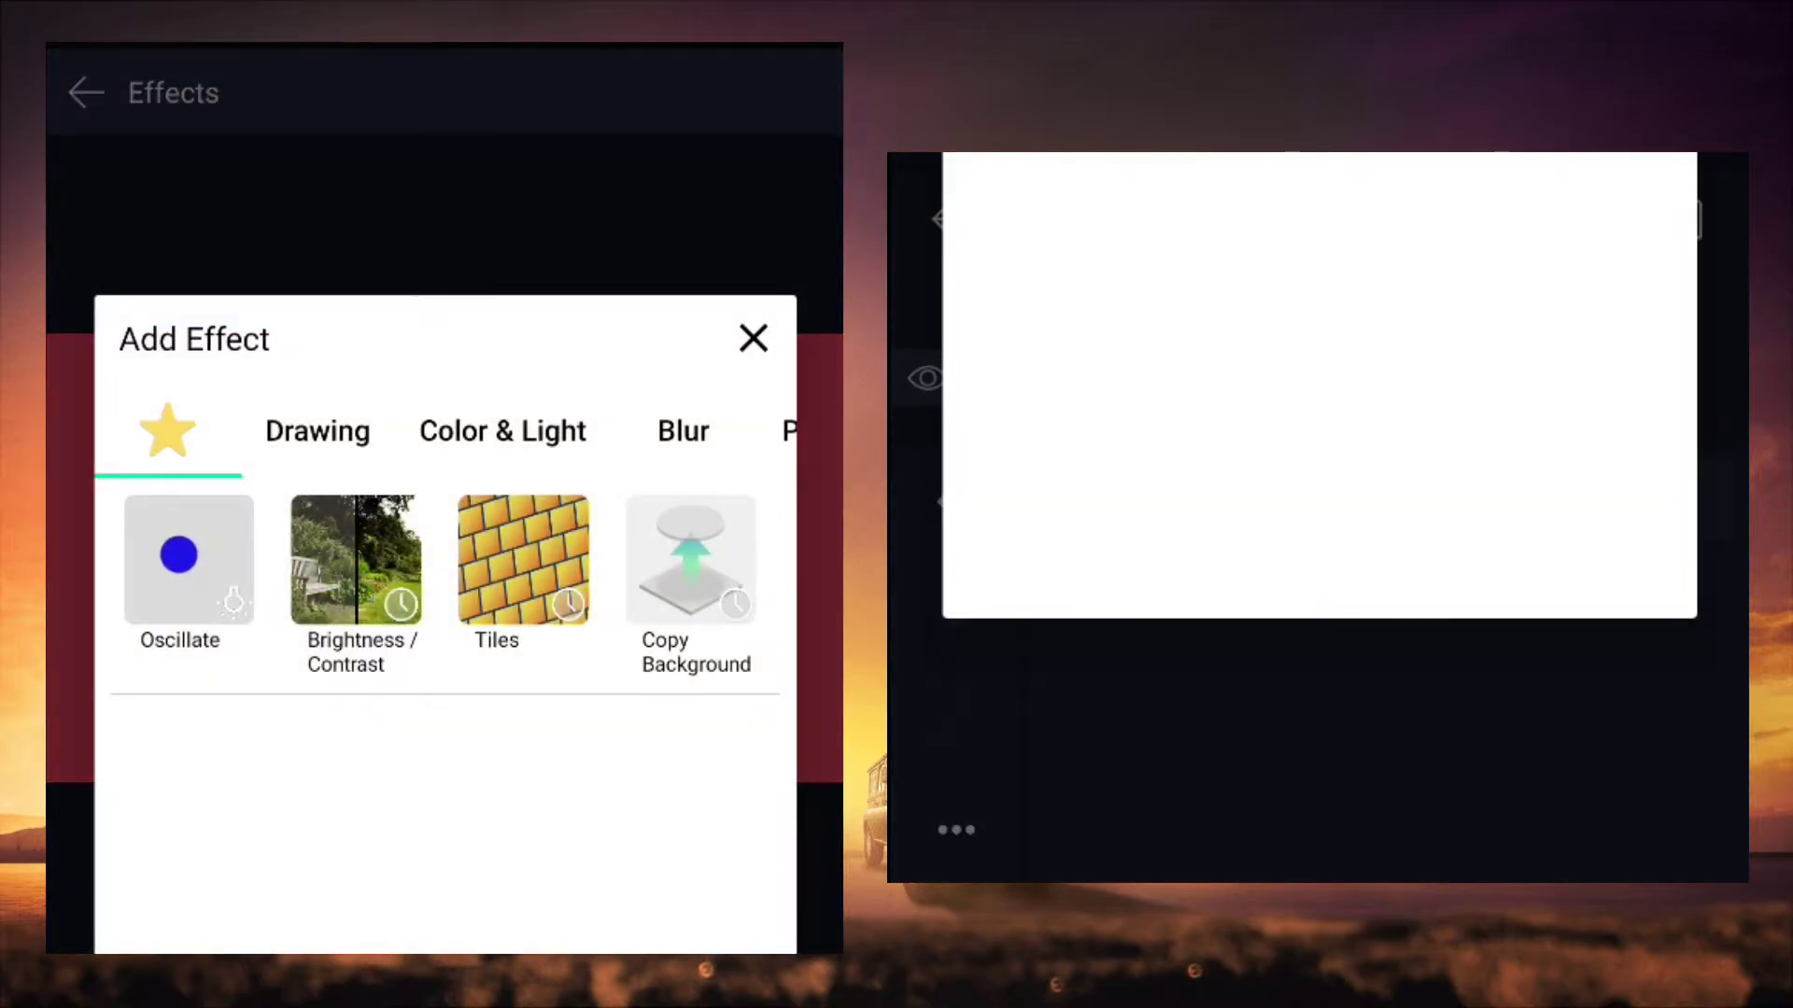
pyautogui.moveTo(691, 431); pyautogui.dragTo(233, 431)
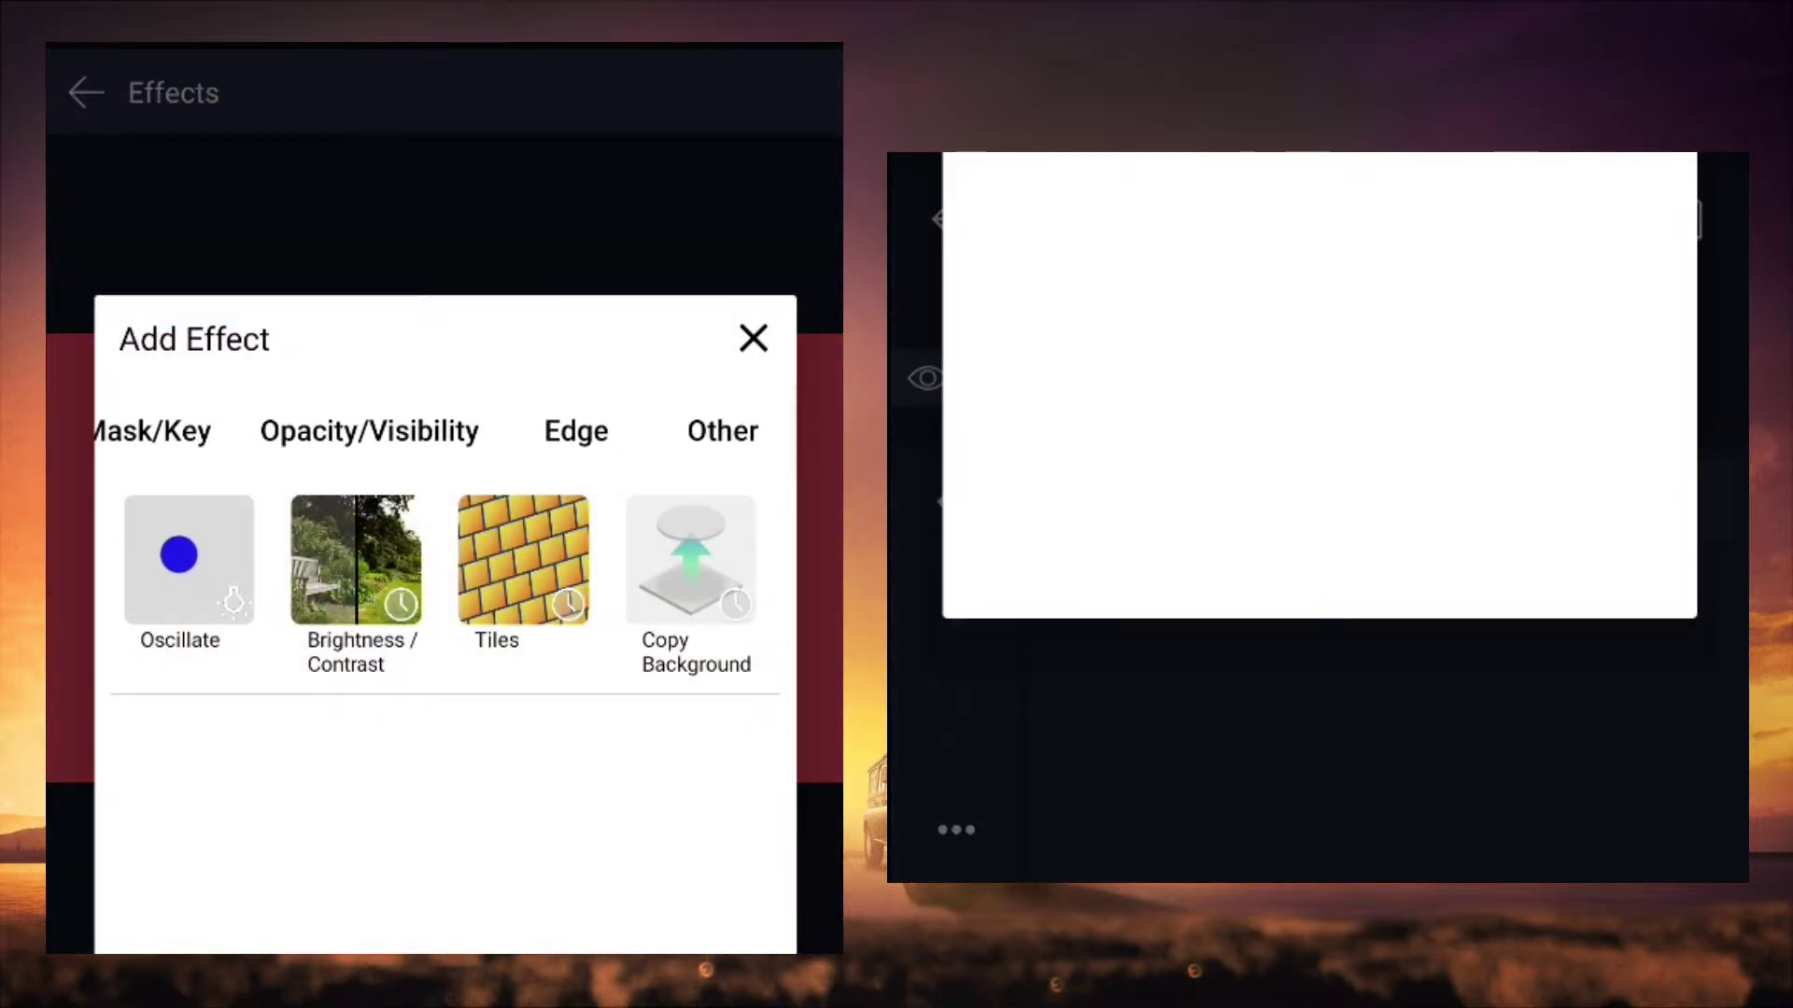
pyautogui.click(723, 431)
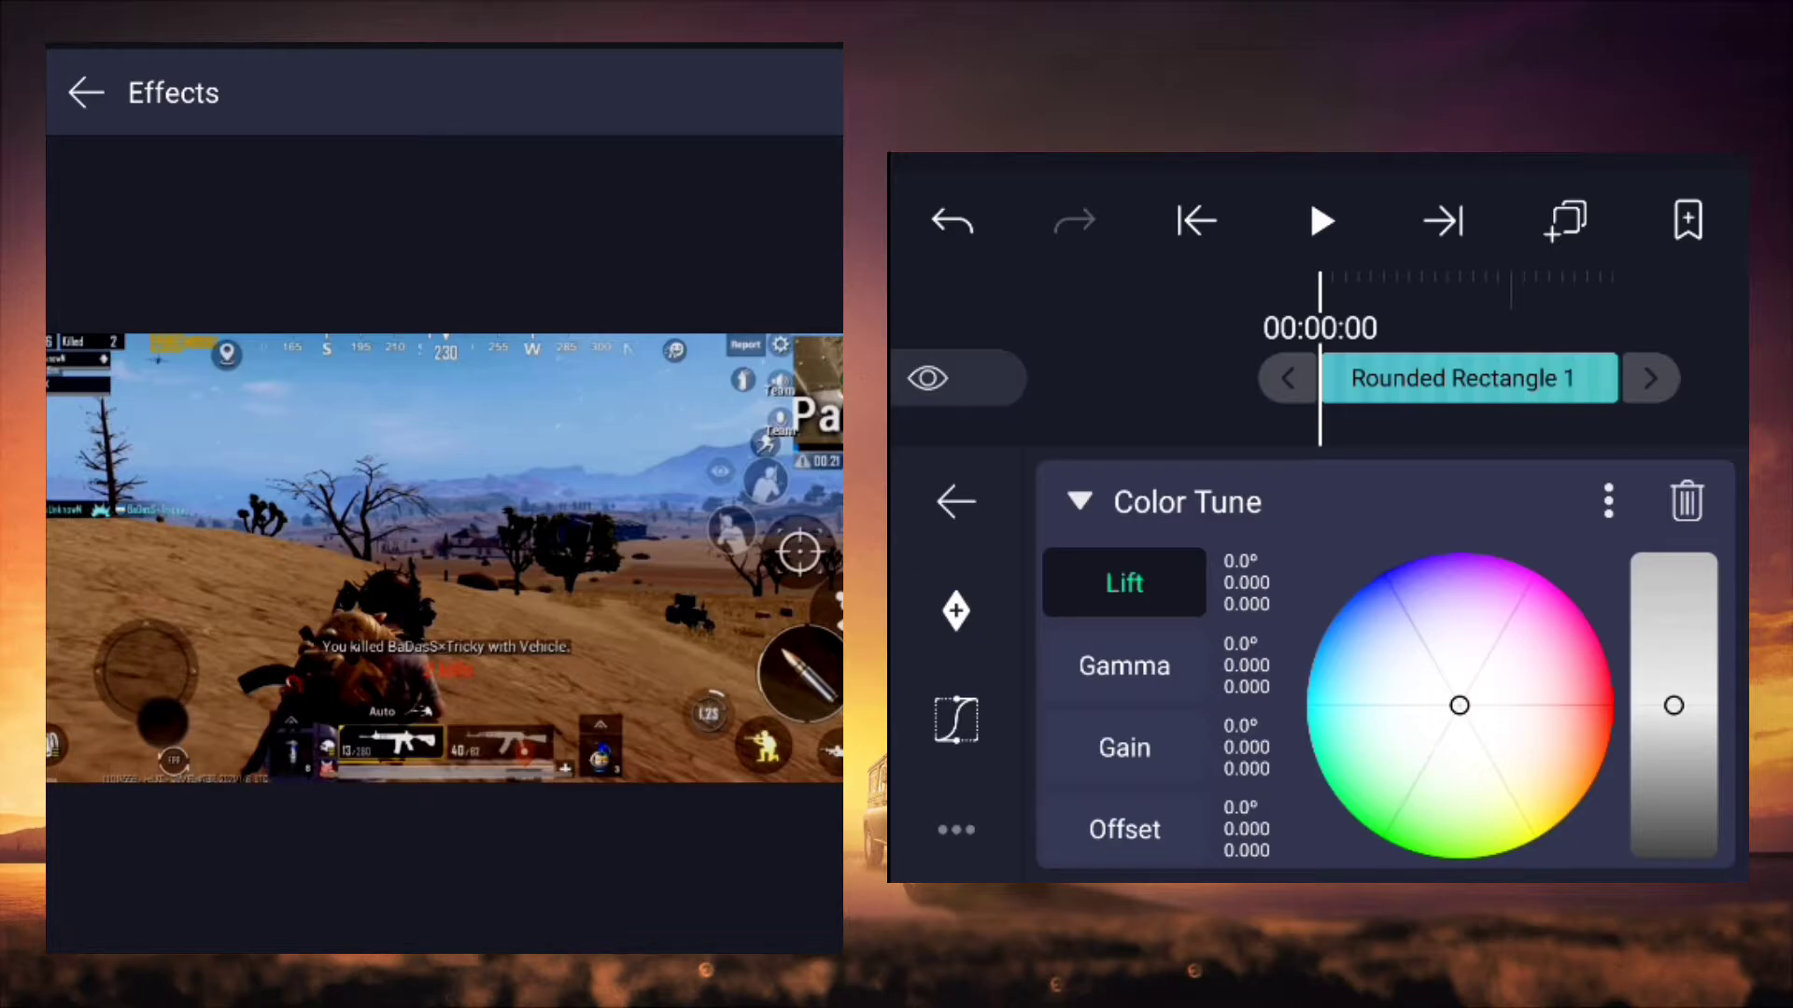
# Step: Shift Color Tune Gain toward blue-violet, slightly darker, and give Offset a slight tint
pyautogui.click(1124, 748)
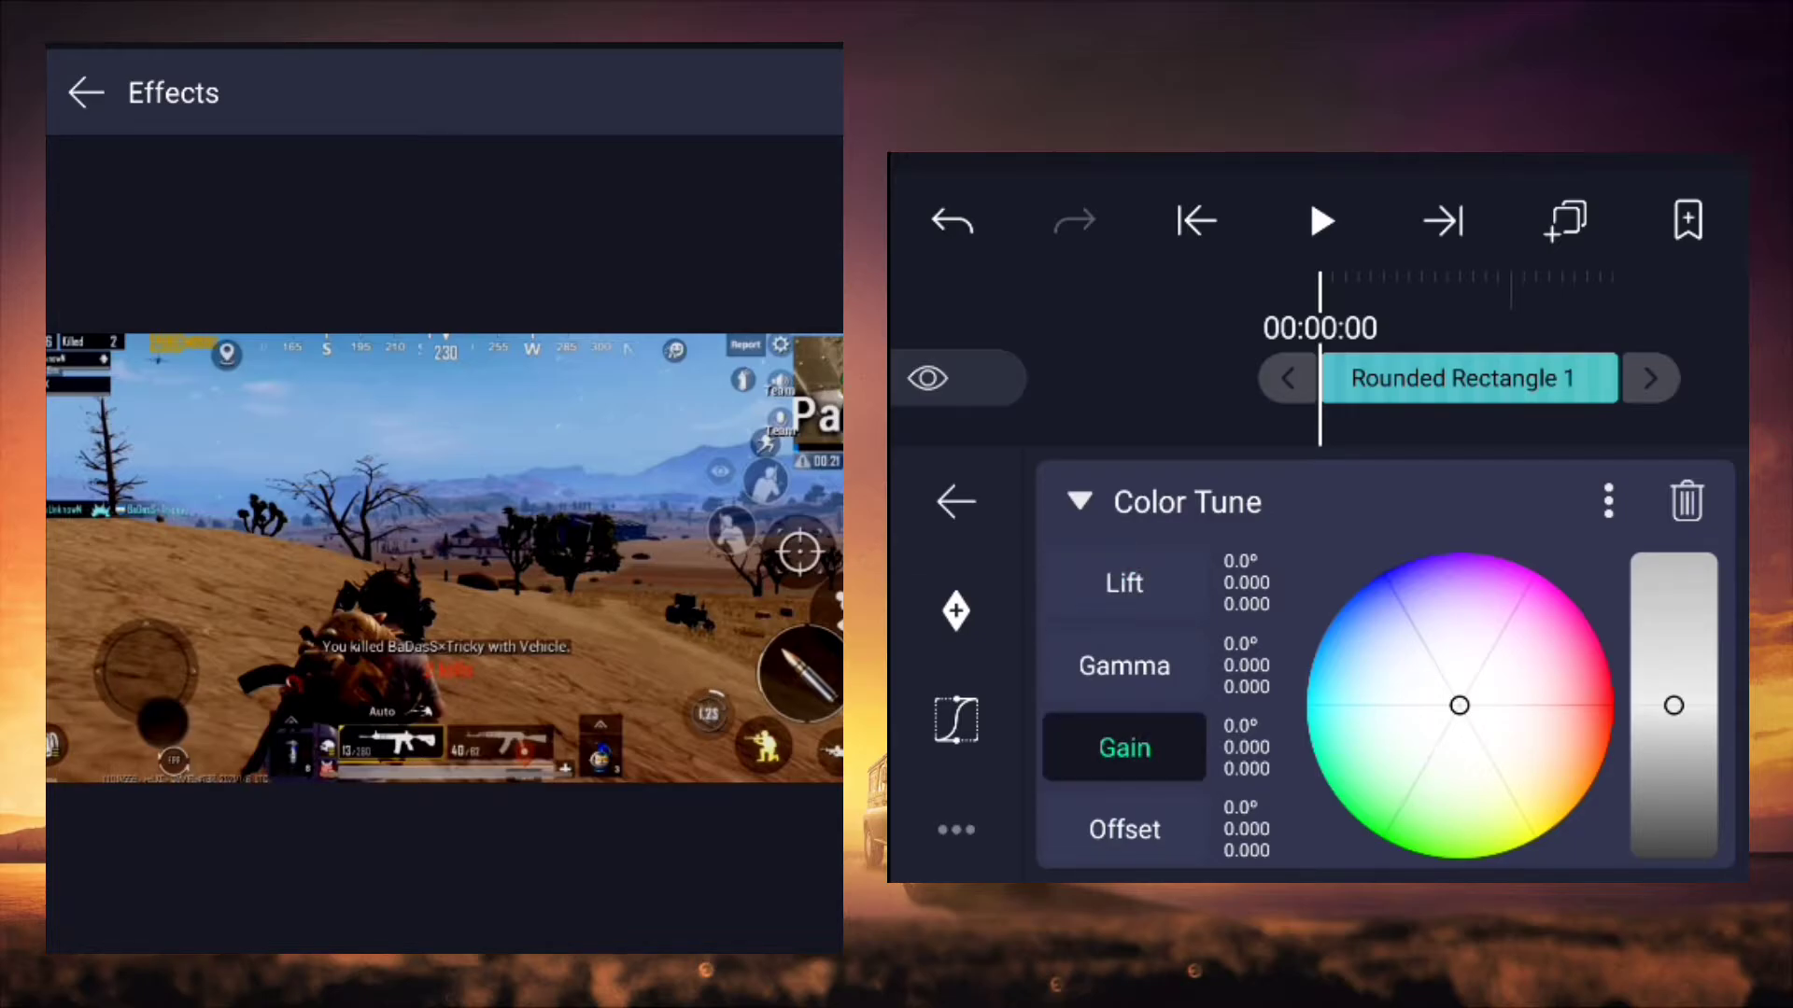
pyautogui.moveTo(1460, 705); pyautogui.dragTo(1396, 616)
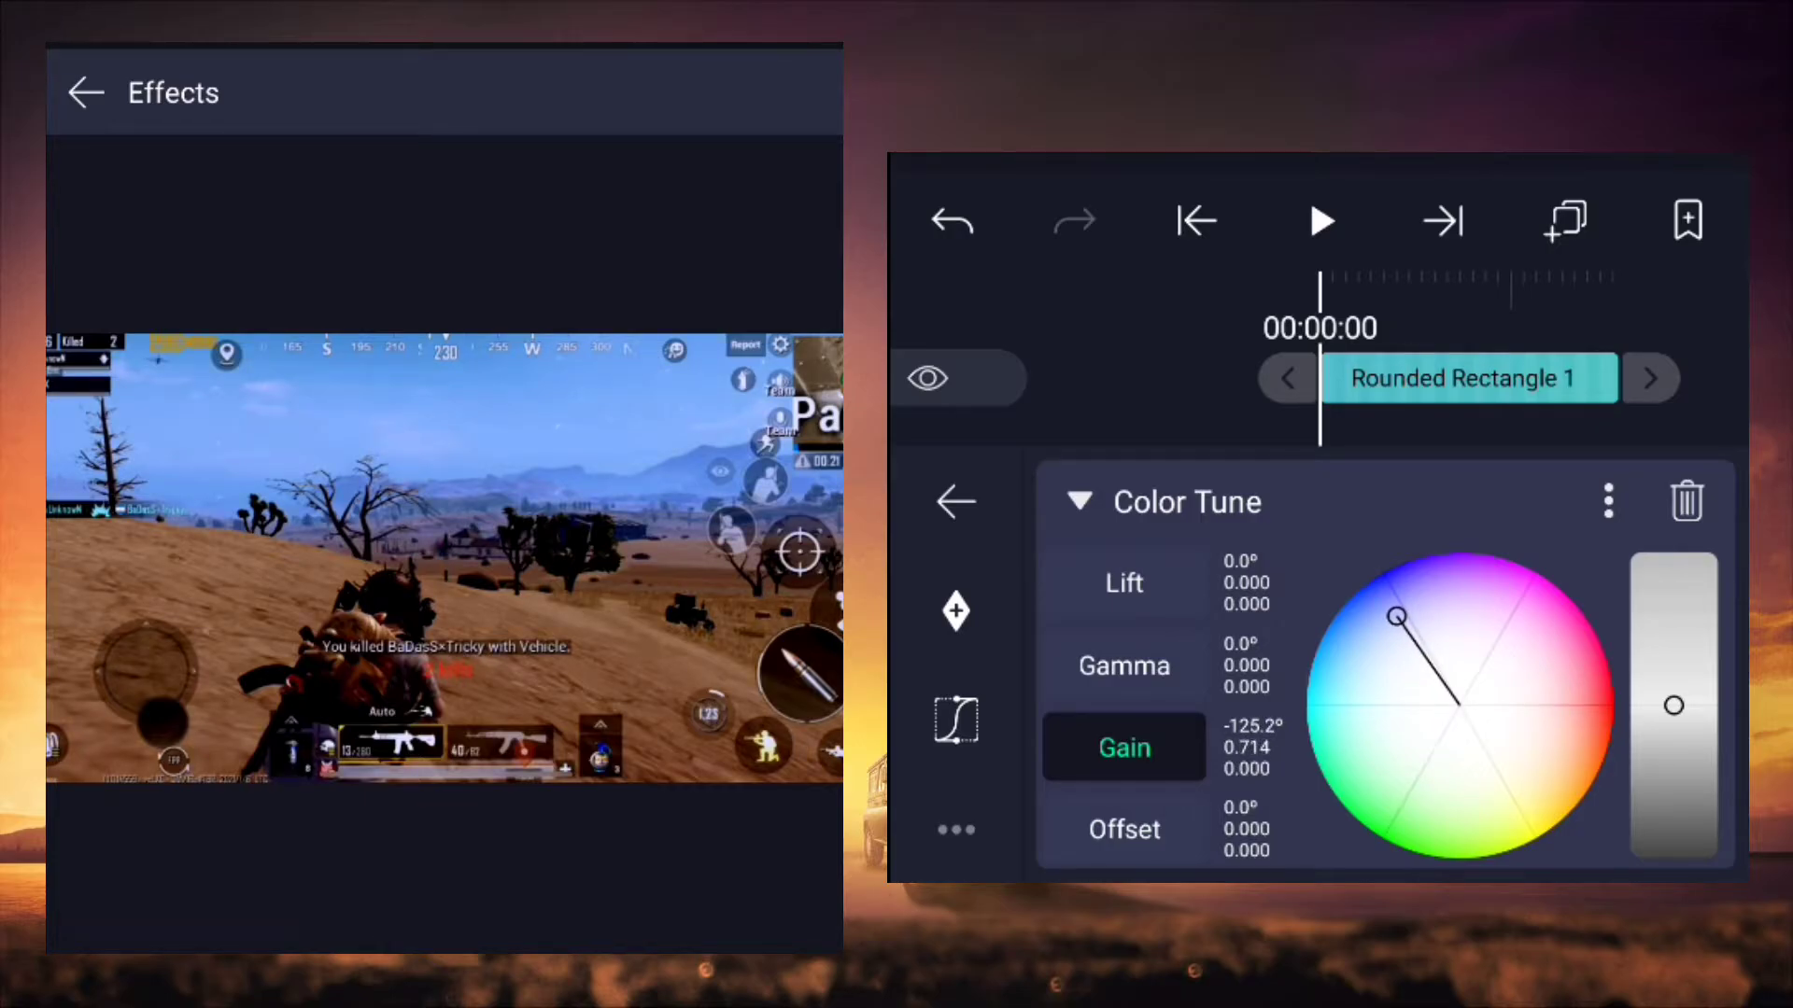
pyautogui.moveTo(1673, 705); pyautogui.dragTo(1673, 714)
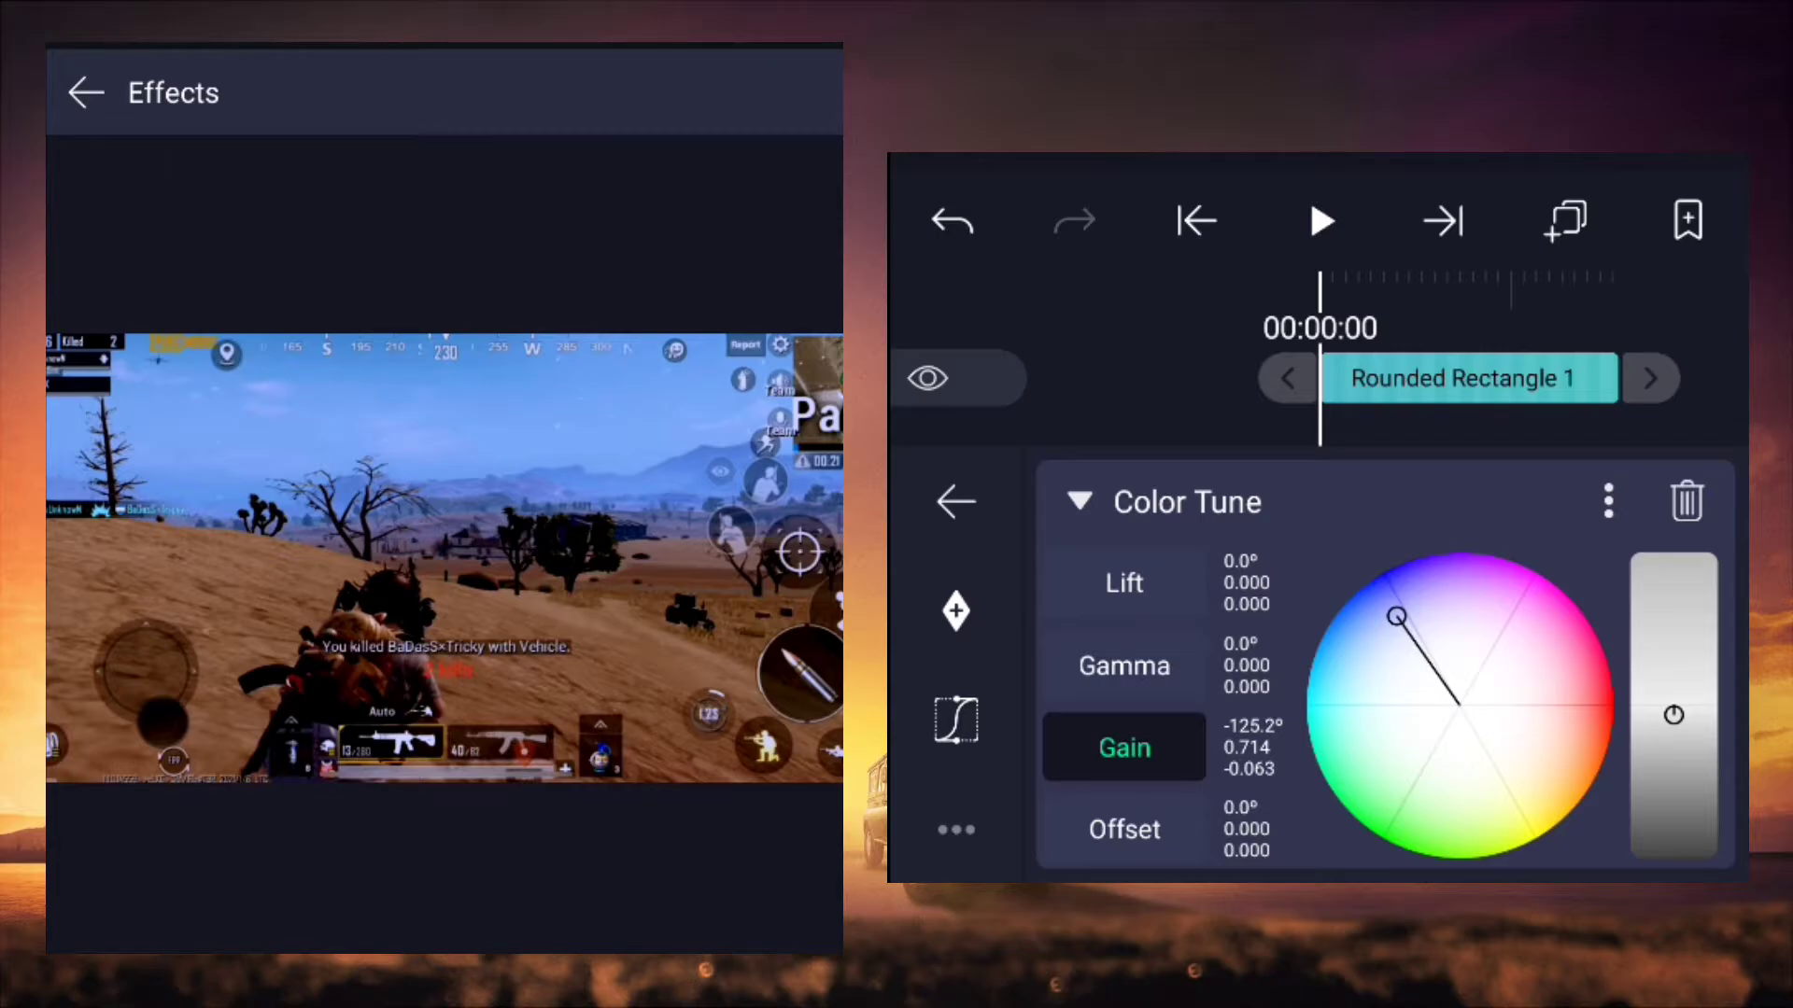
pyautogui.click(1124, 829)
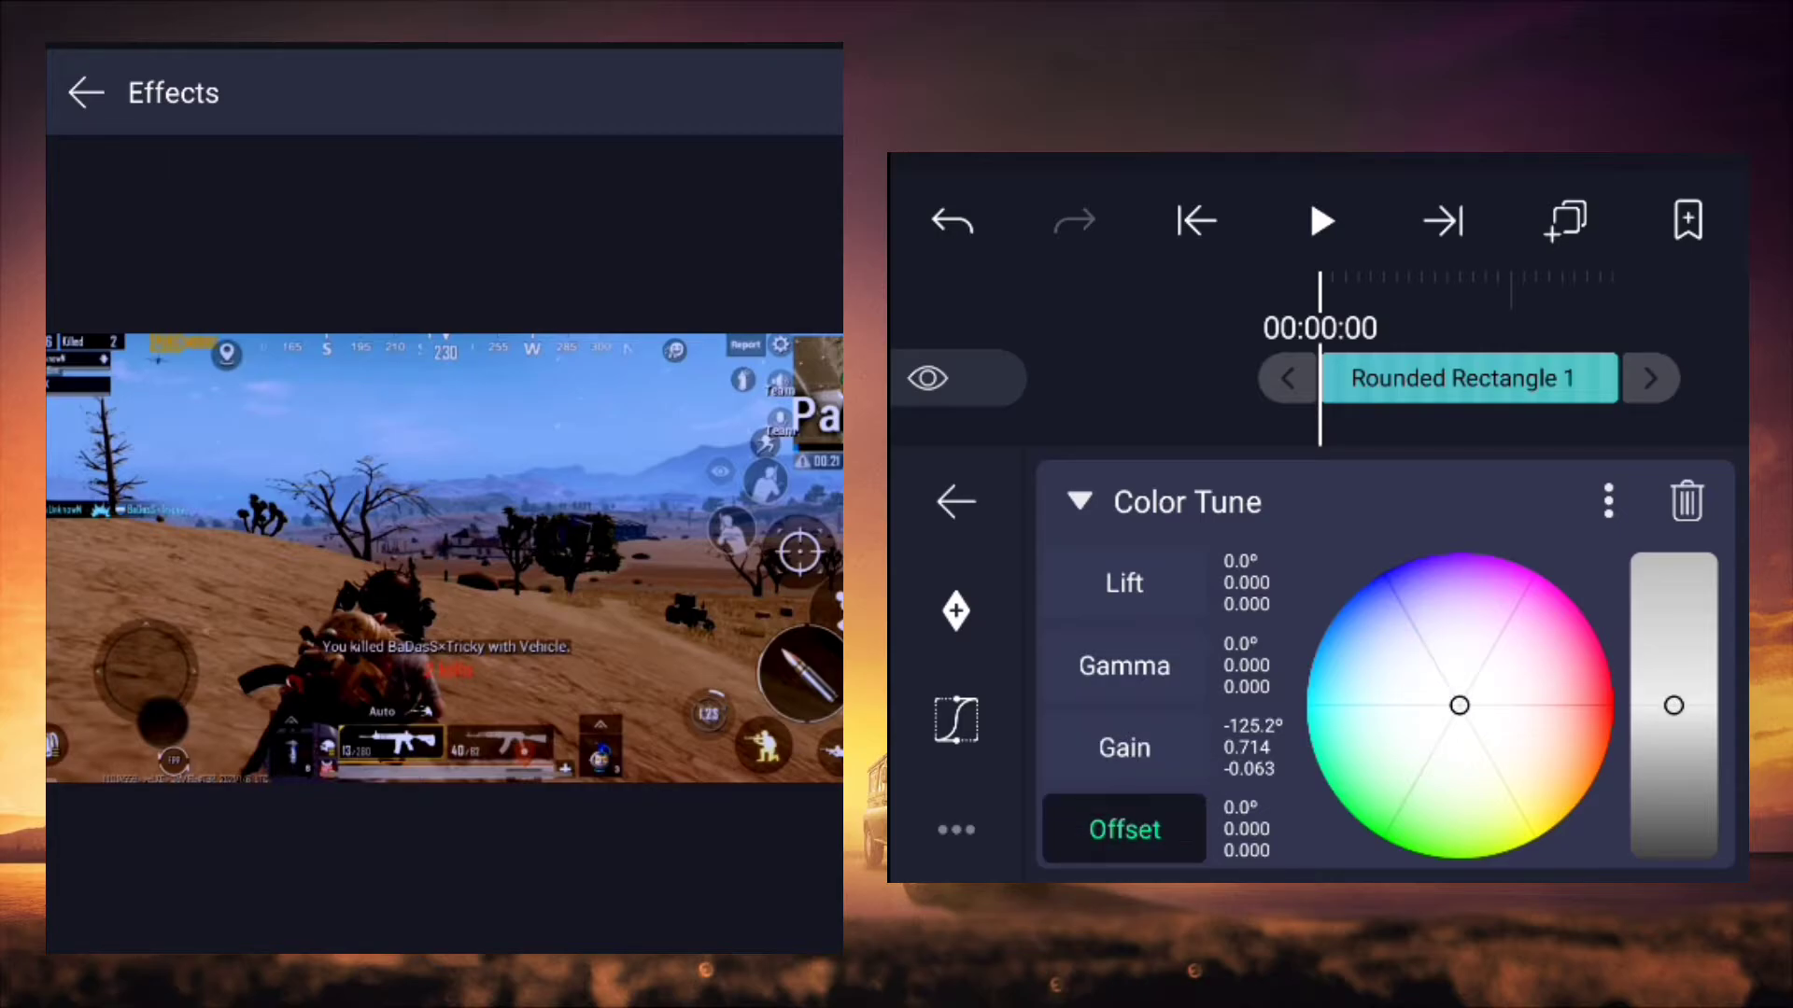
pyautogui.moveTo(1459, 706); pyautogui.dragTo(1463, 699)
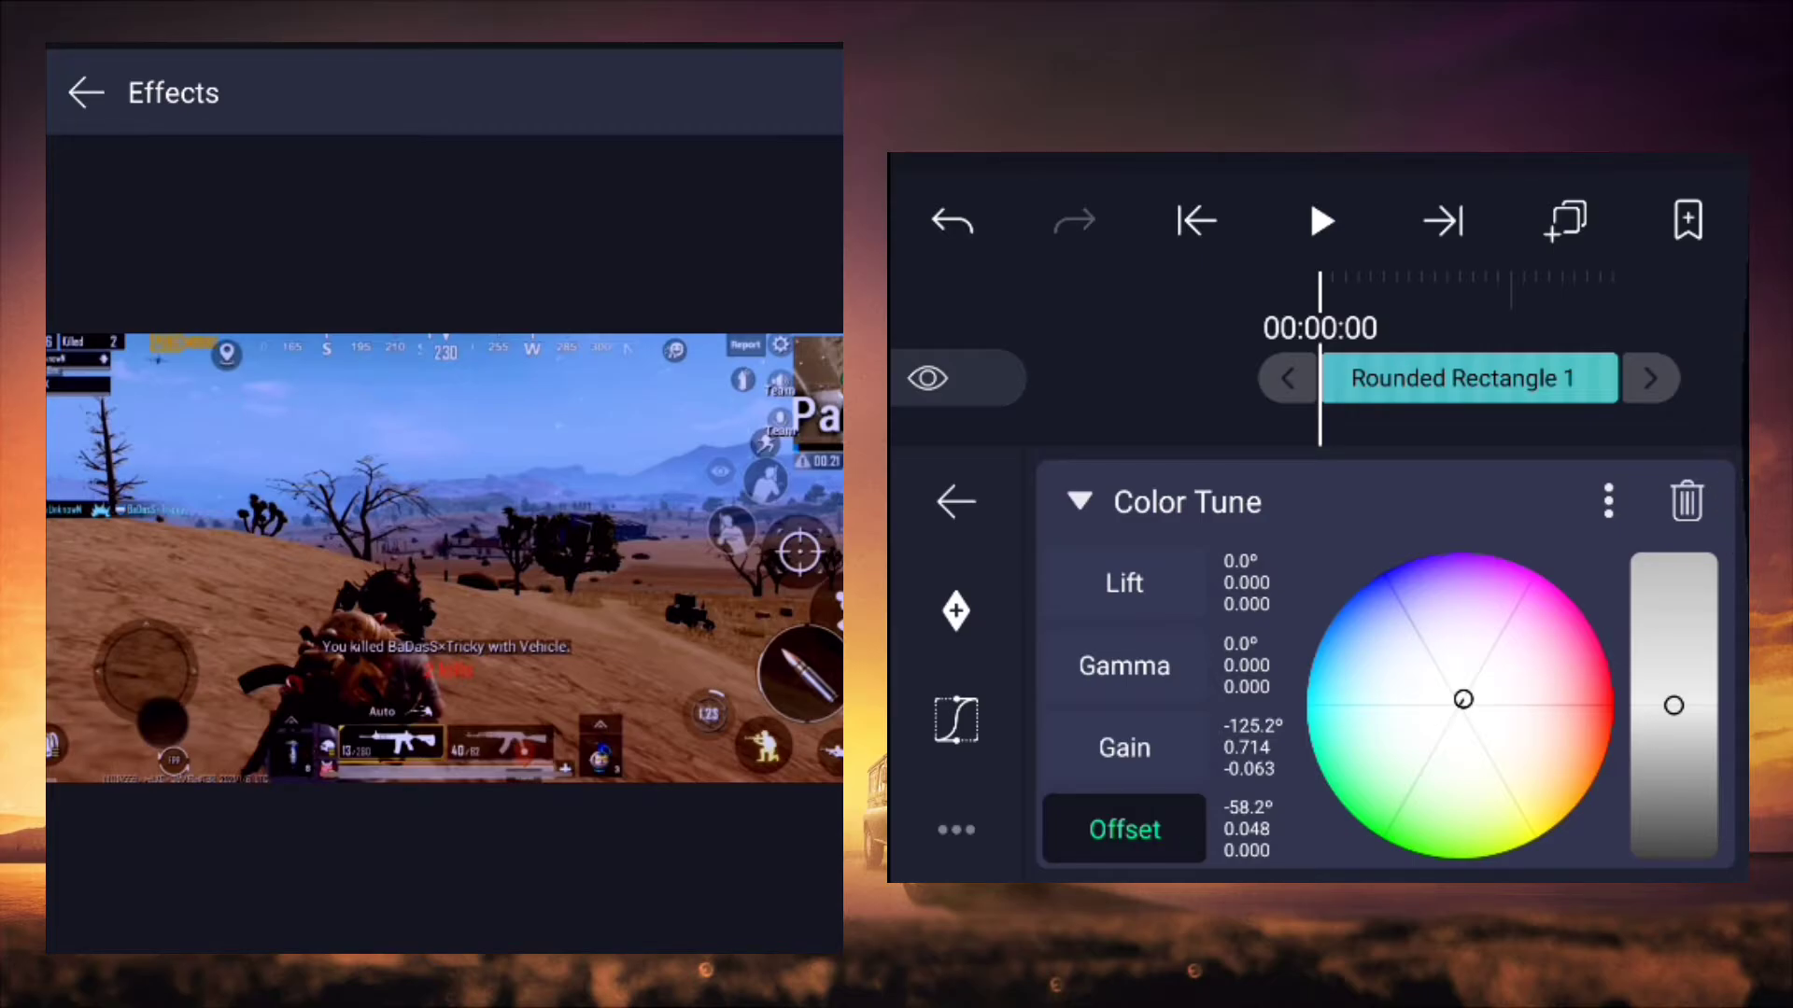
pyautogui.click(956, 501)
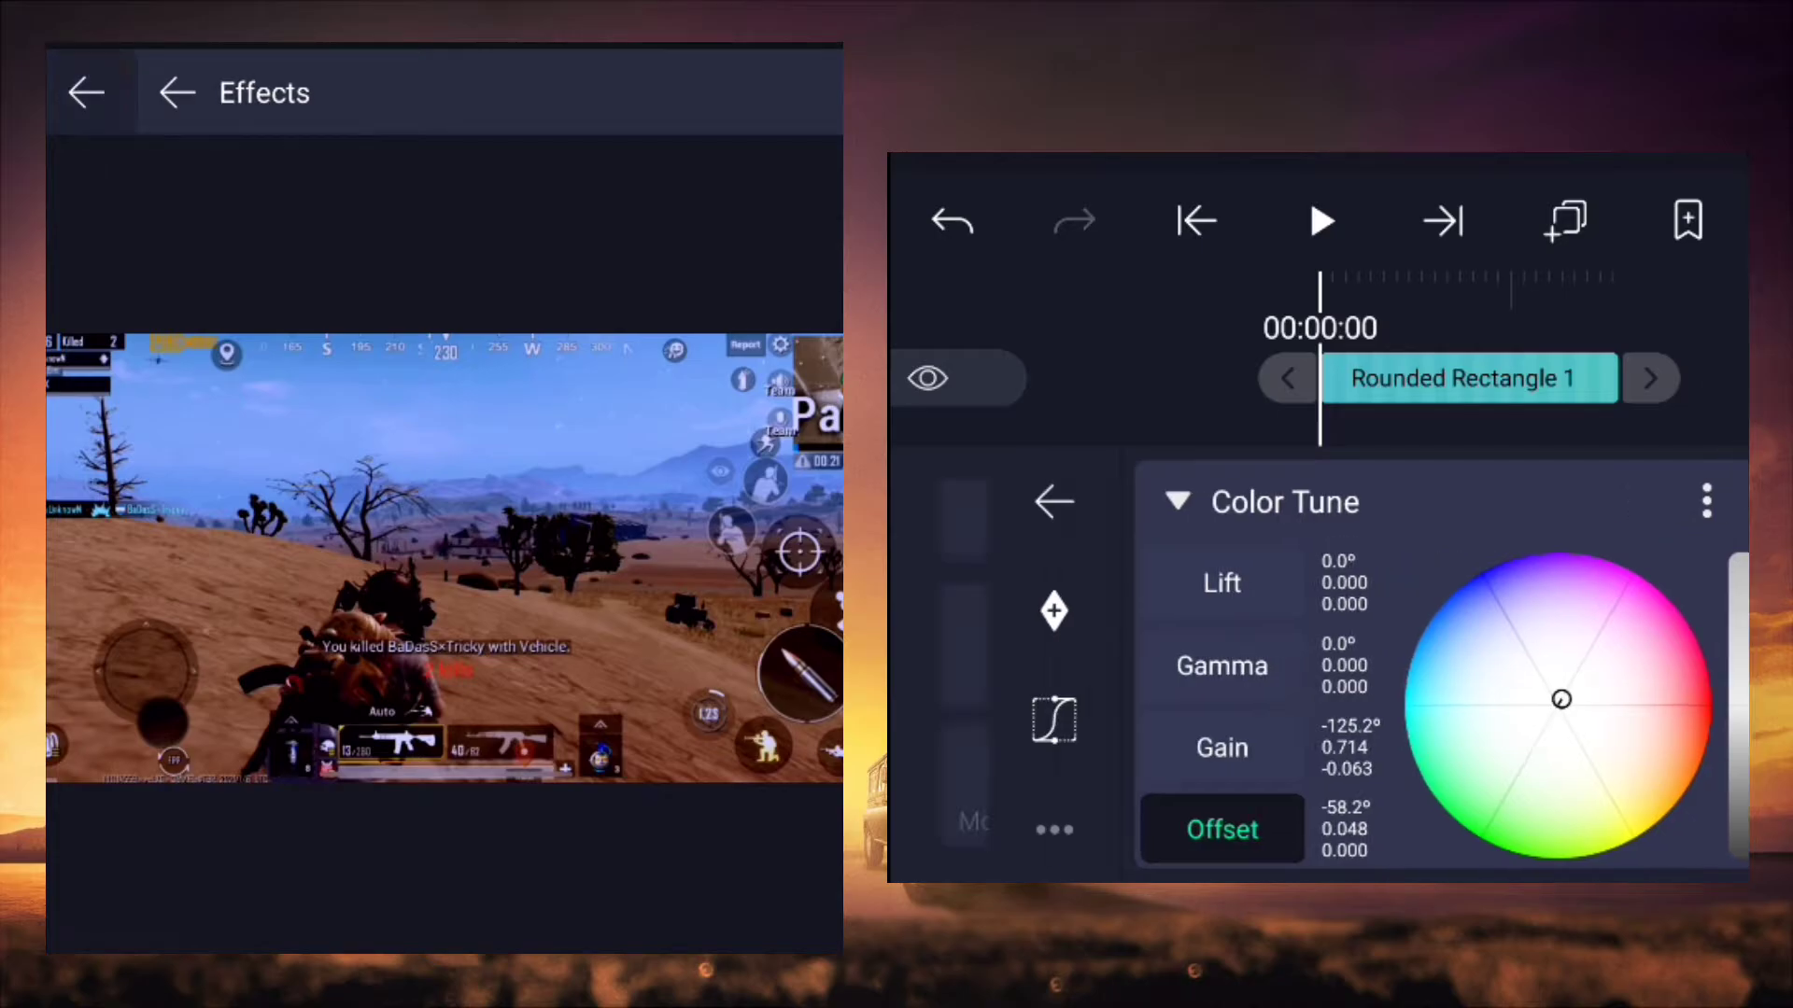
# Step: Add a Box Blur at strength 2 to Rounded Rectangle 1
pyautogui.click(1578, 785)
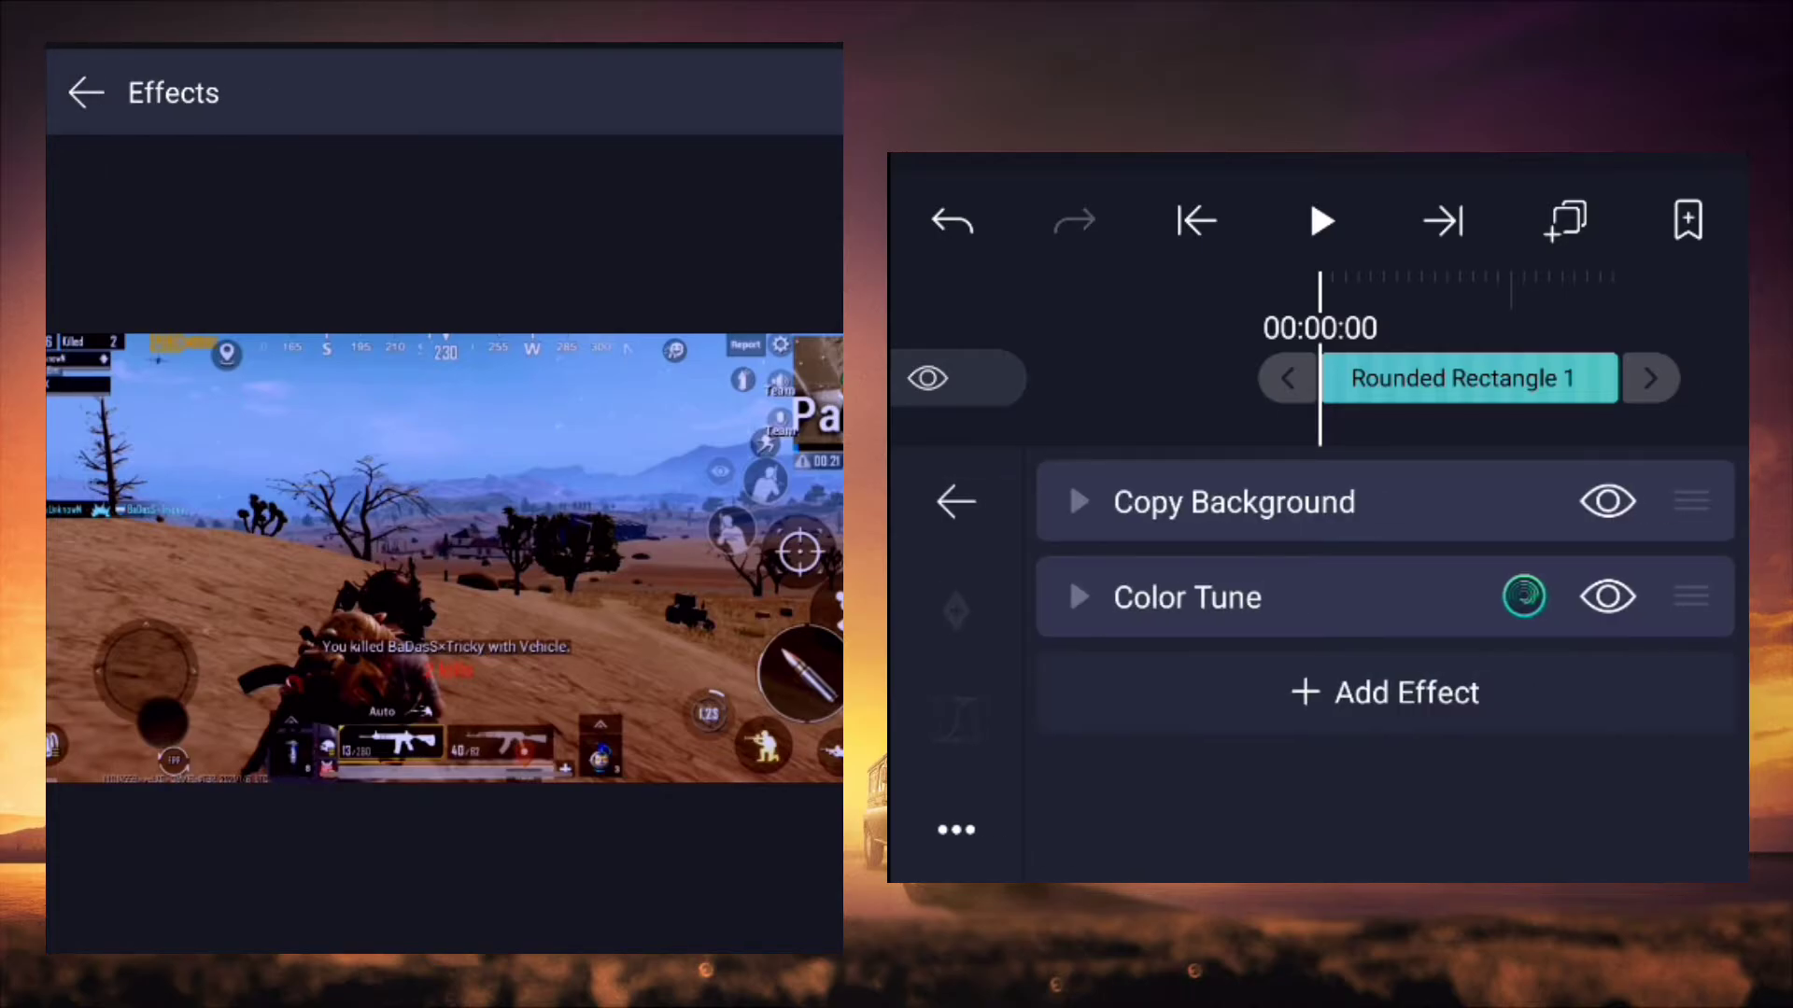
pyautogui.click(1385, 692)
pyautogui.moveTo(653, 431); pyautogui.dragTo(367, 430)
pyautogui.click(392, 428)
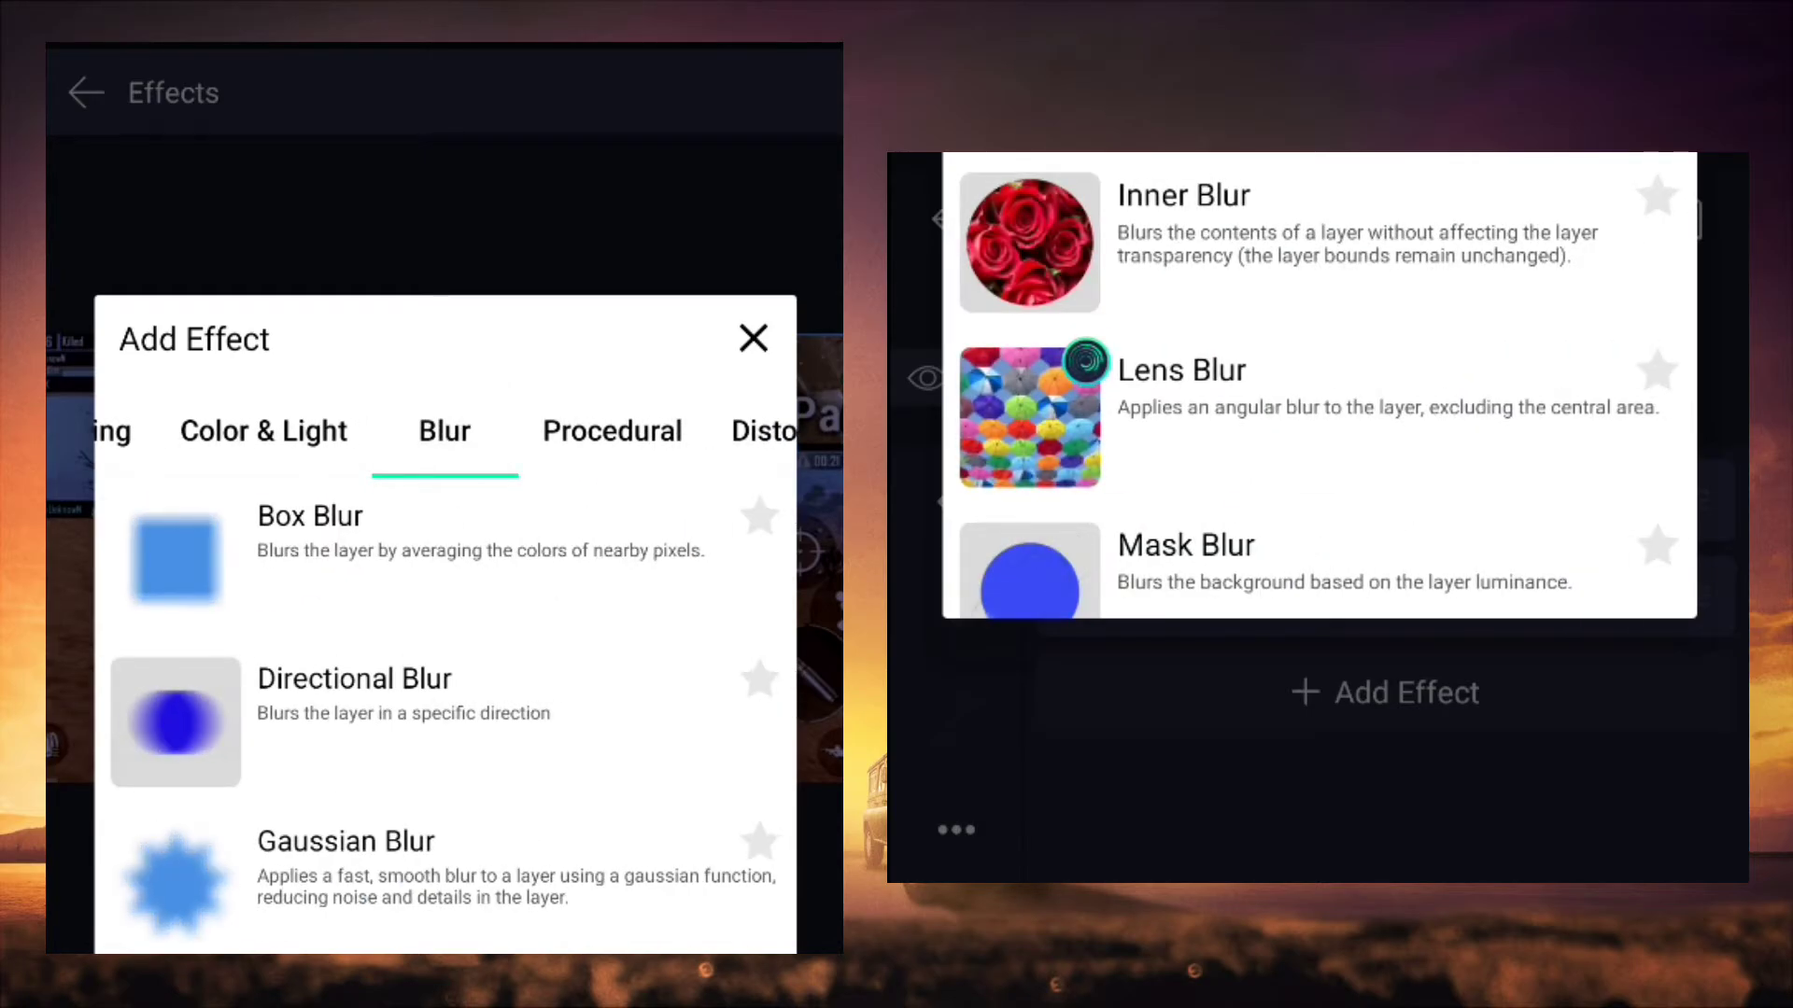
pyautogui.click(373, 550)
pyautogui.click(1069, 682)
pyautogui.moveTo(1569, 606)
pyautogui.mouseDown()
pyautogui.moveTo(1297, 607)
pyautogui.moveTo(1466, 607)
pyautogui.moveTo(1428, 607)
pyautogui.mouseUp()
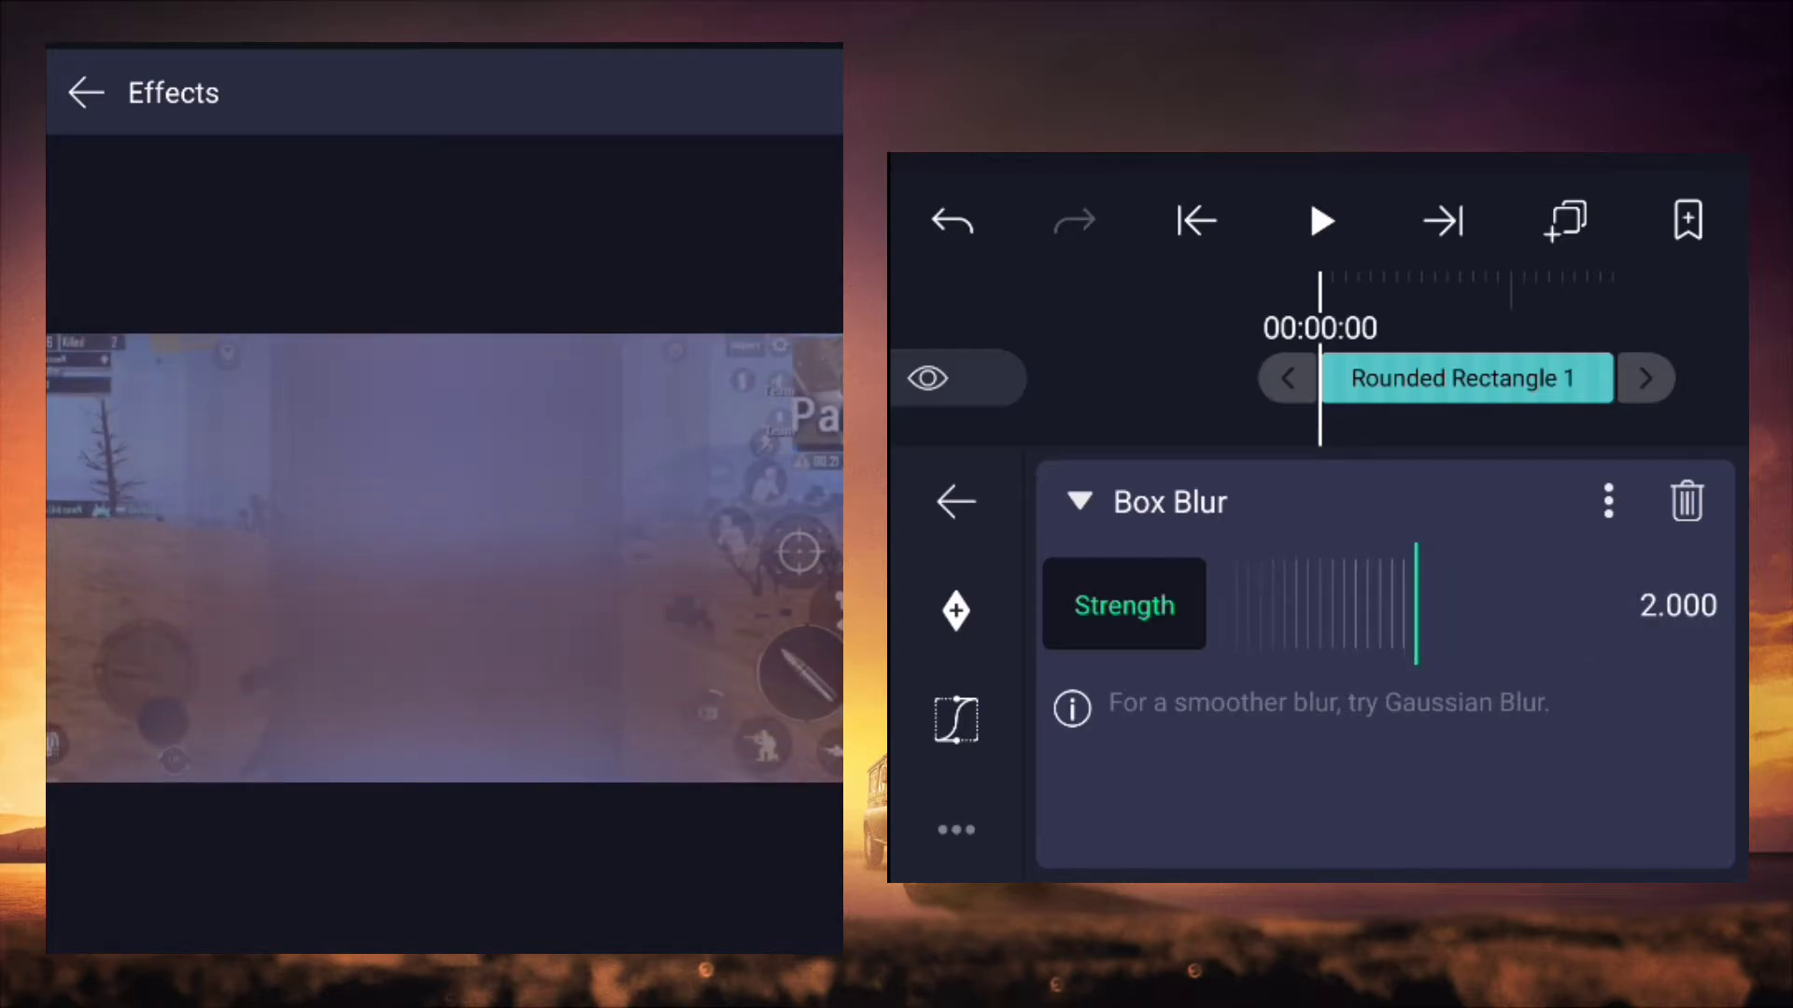
pyautogui.press('Escape')
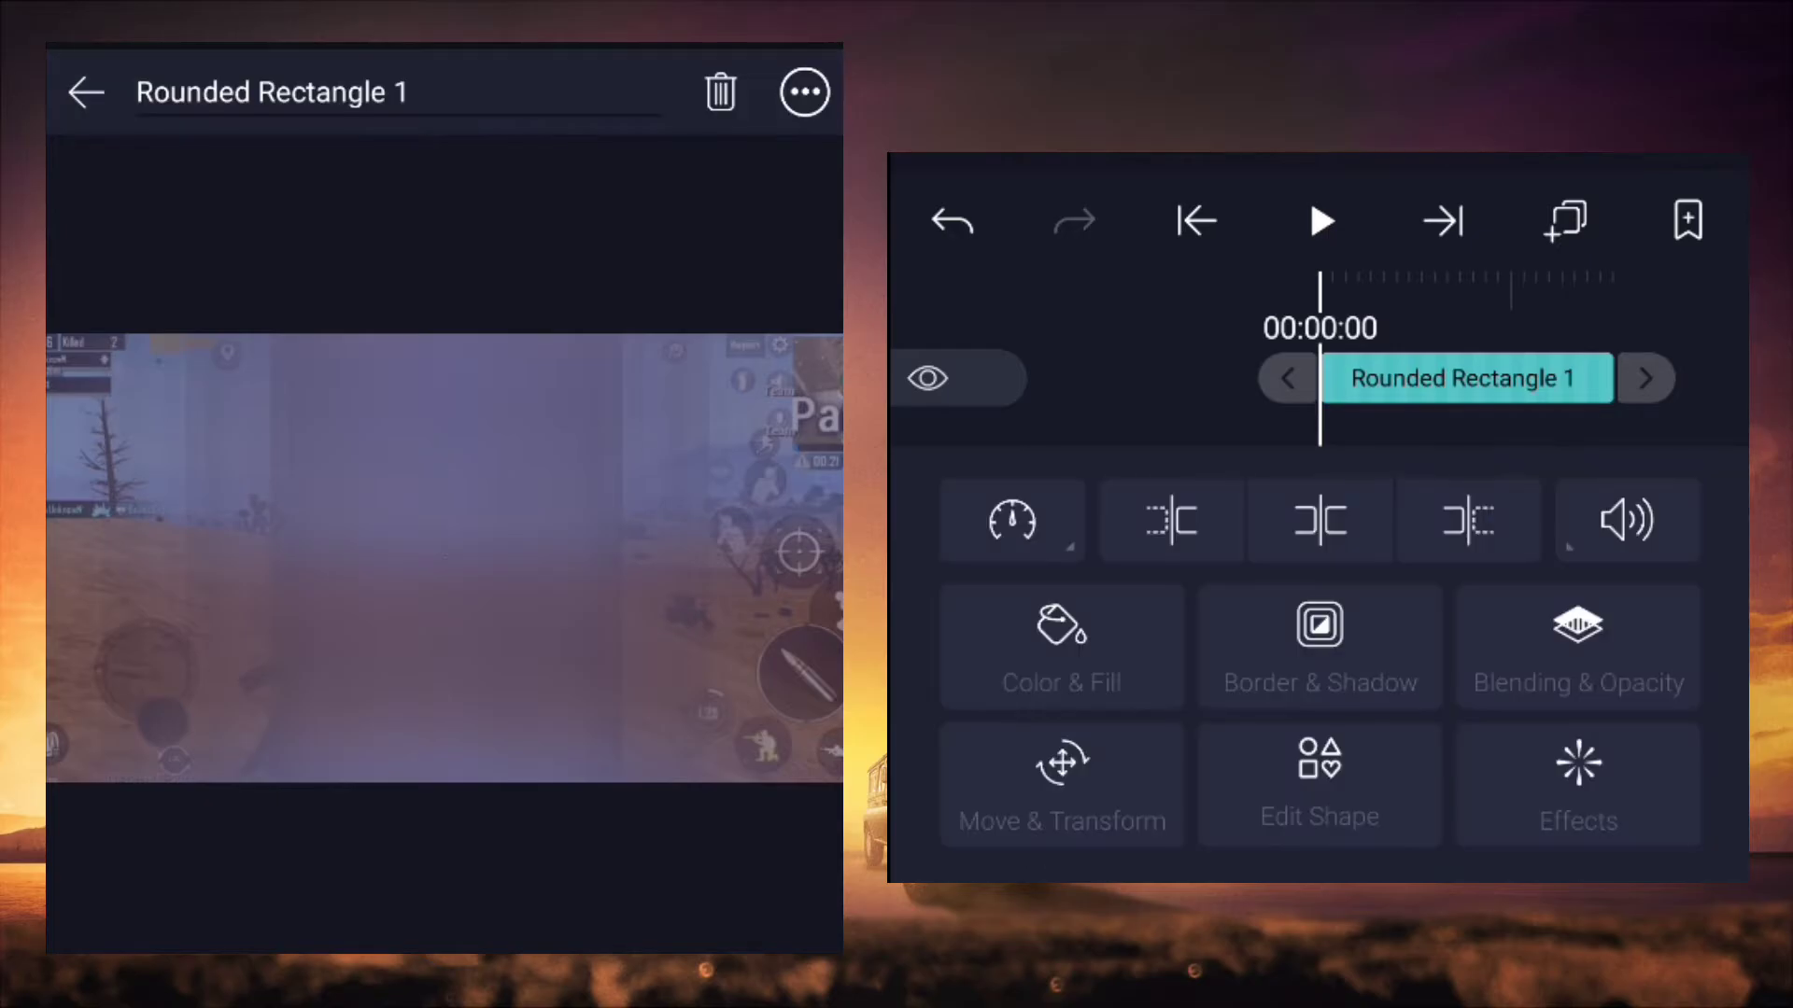
# Step: Set the rectangle's blend mode to Linear Dodge and return to the timeline
pyautogui.click(1578, 654)
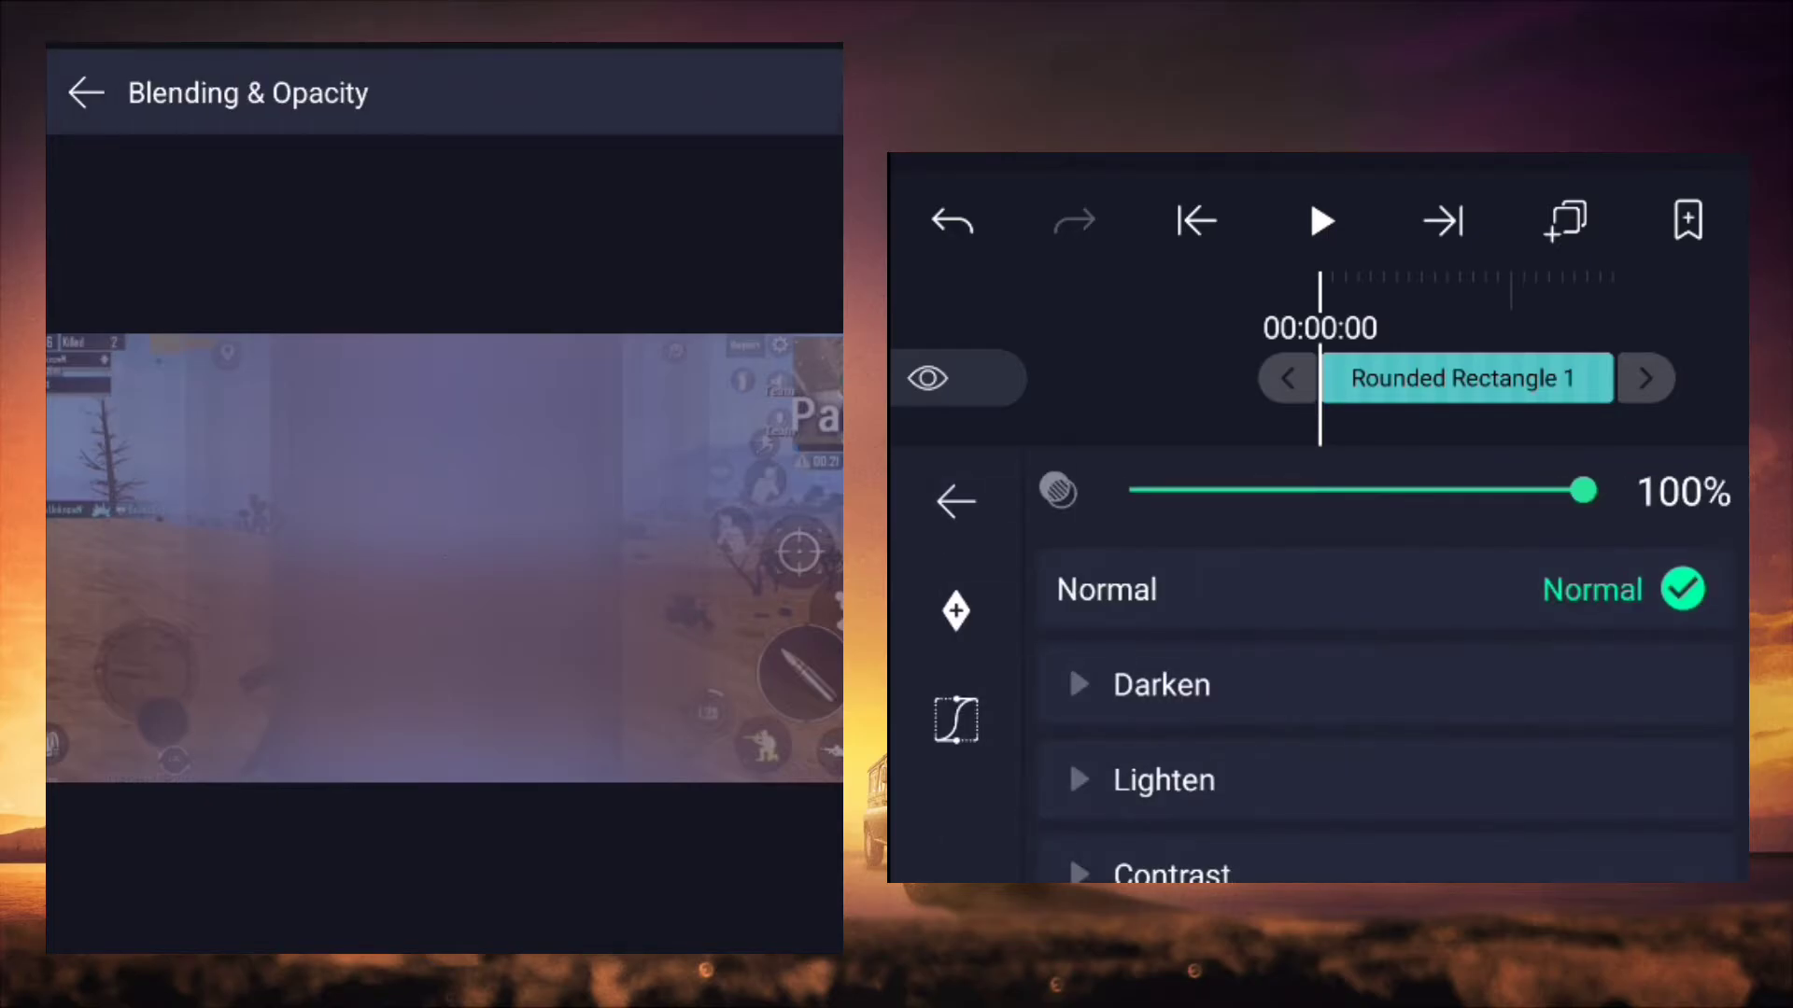
pyautogui.click(1160, 776)
pyautogui.click(1626, 677)
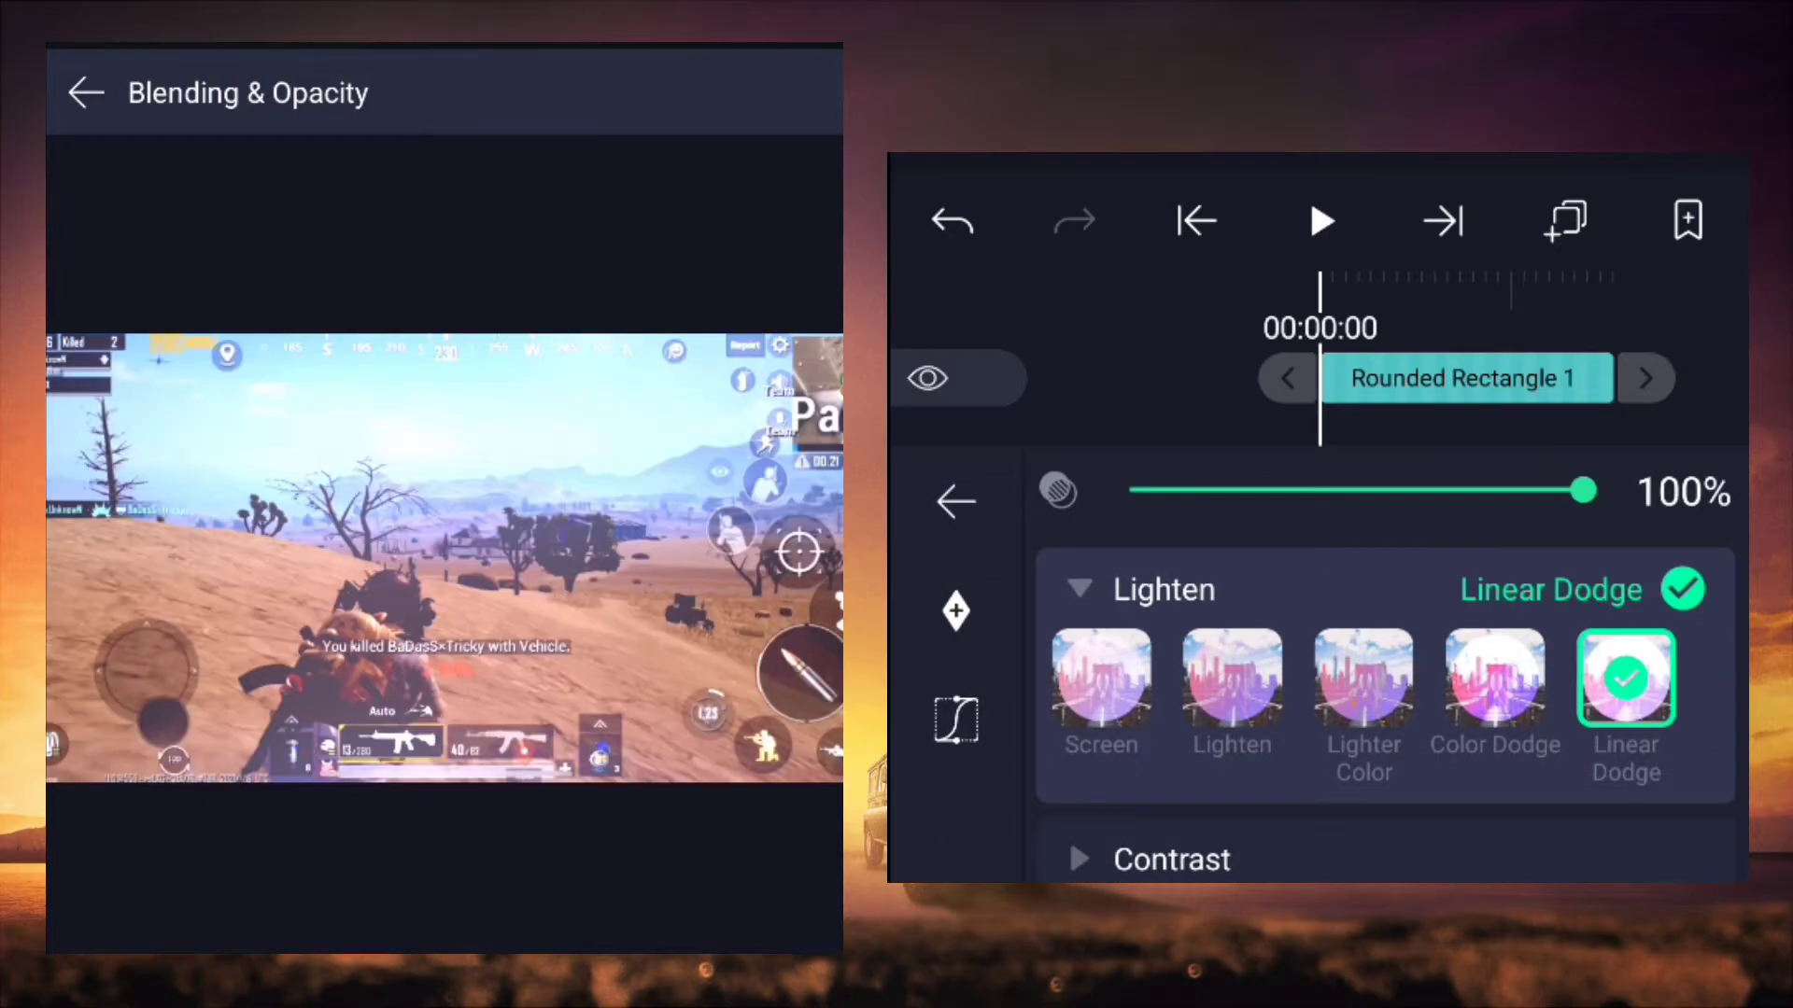
pyautogui.press('Escape')
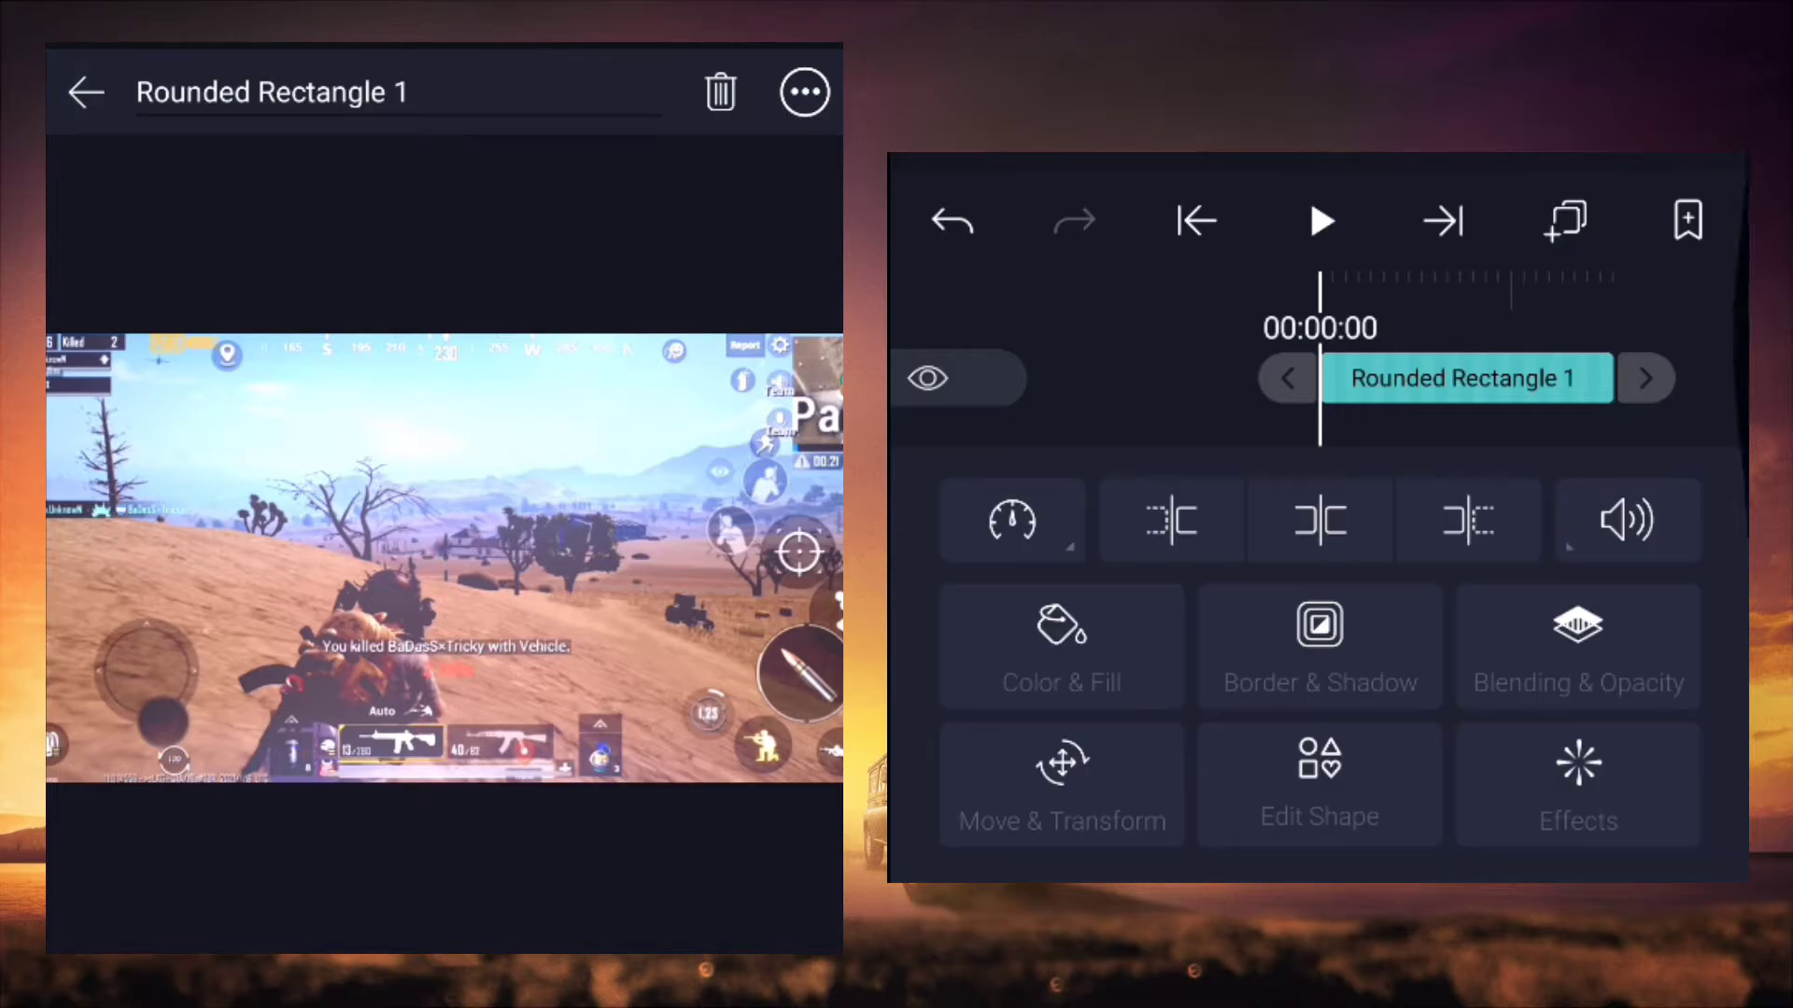
pyautogui.press('Escape')
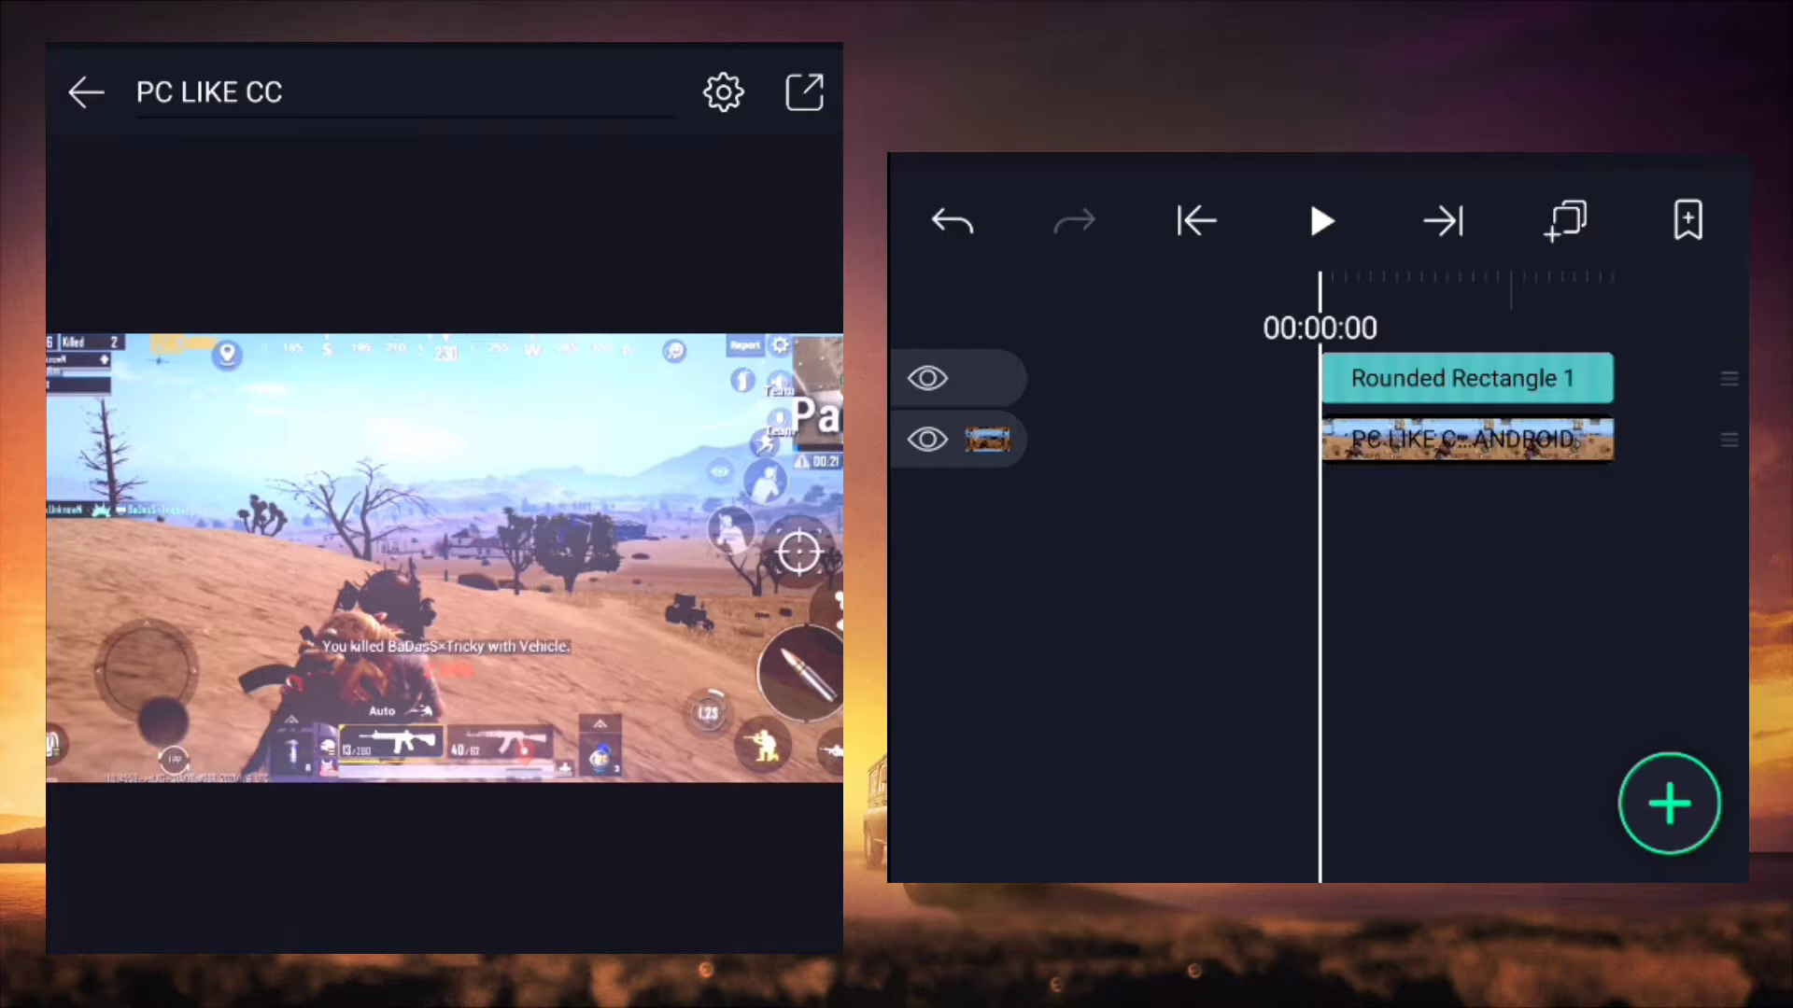
# Step: Add a rounded square shape layer filled with black
pyautogui.click(1669, 804)
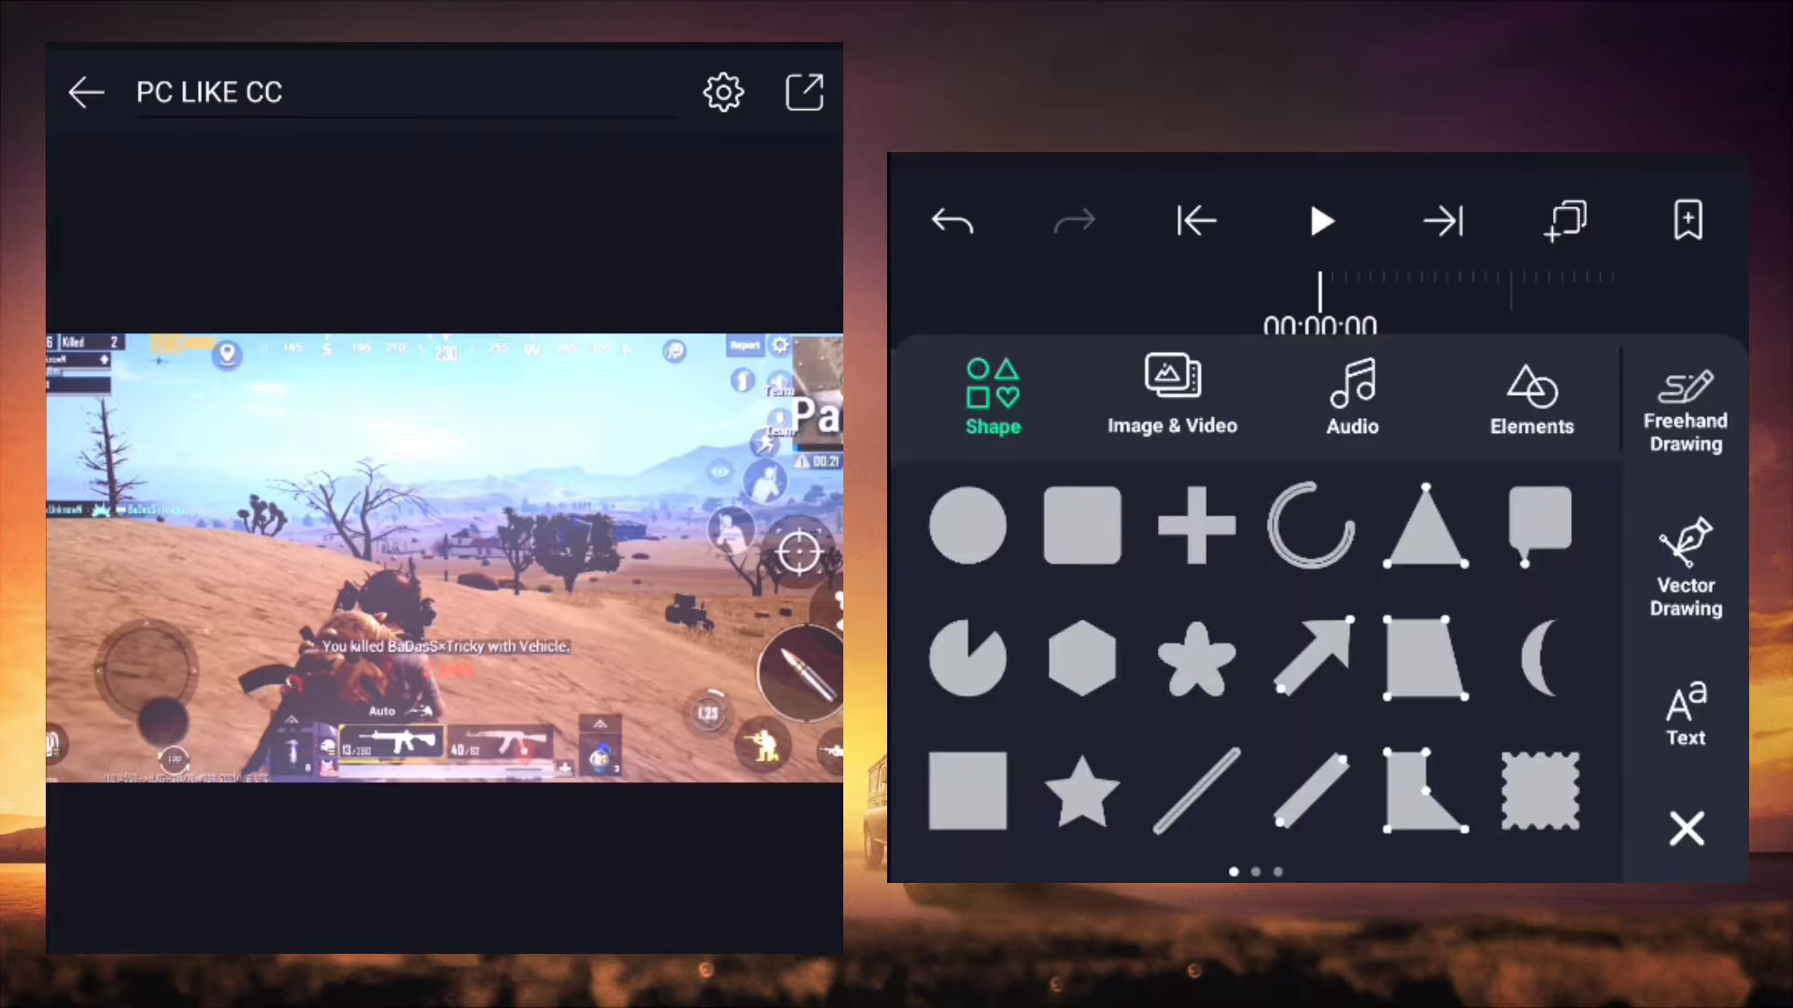
pyautogui.click(1172, 392)
pyautogui.click(992, 397)
pyautogui.click(1081, 525)
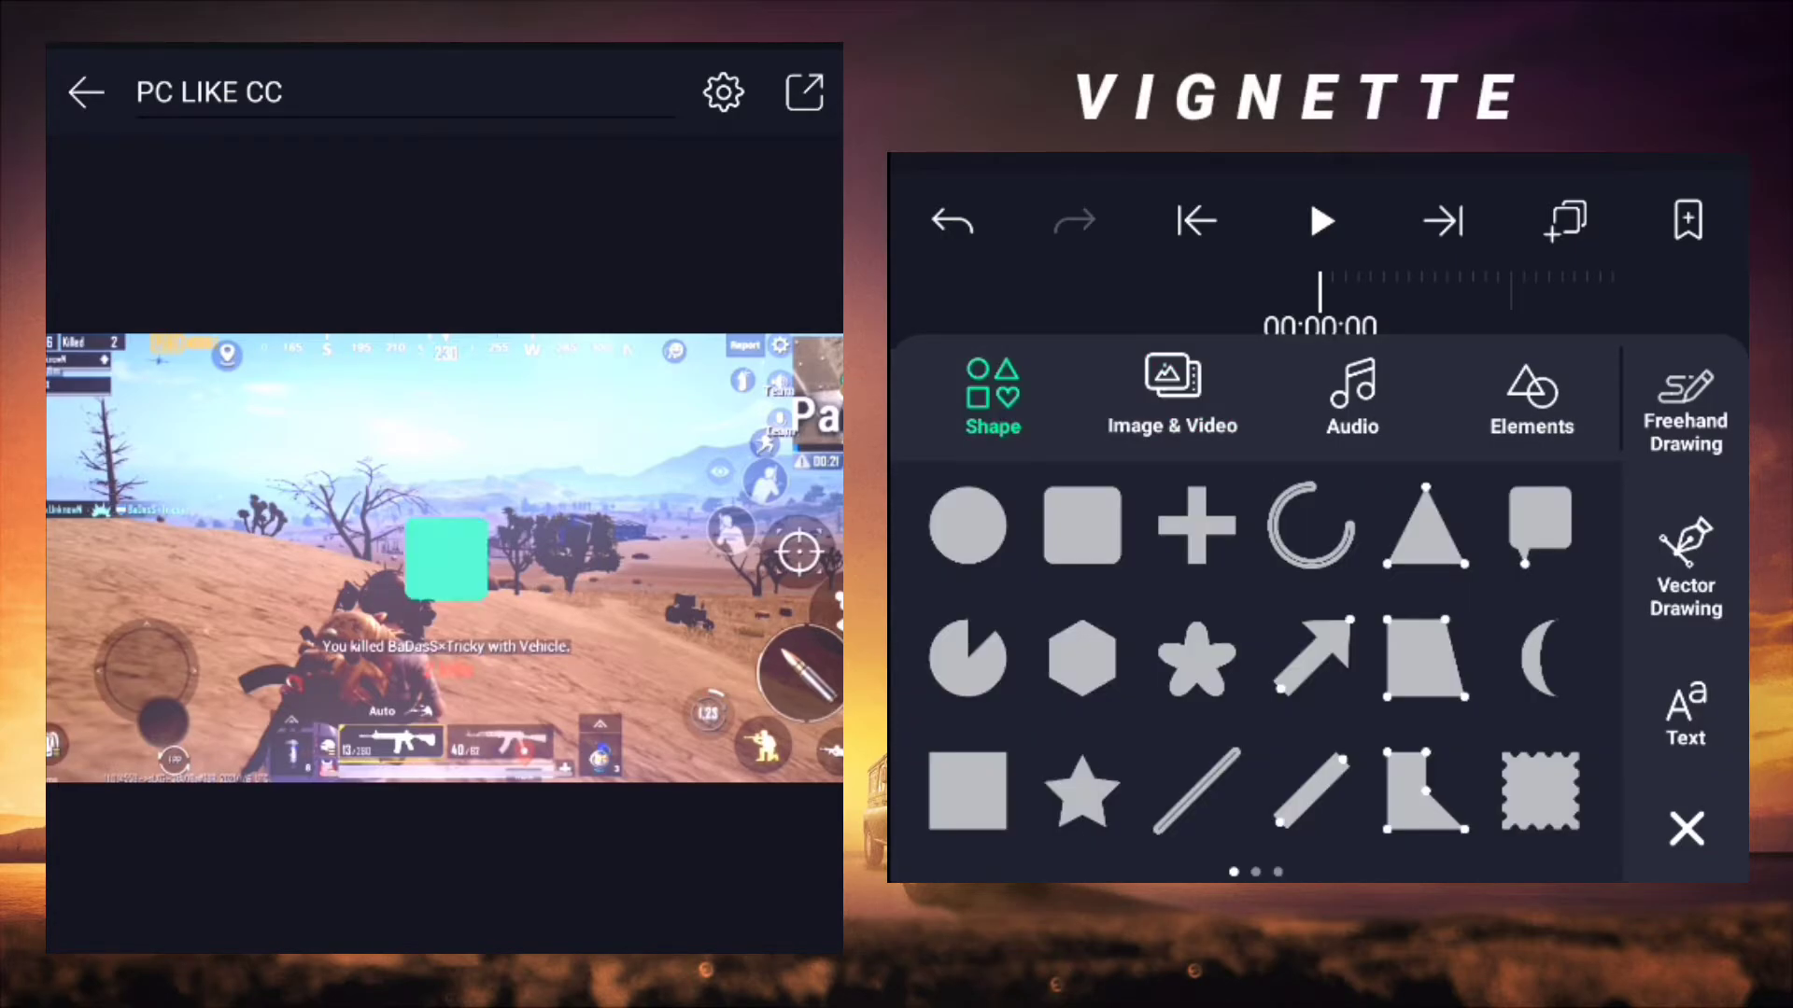
pyautogui.click(1062, 645)
pyautogui.click(1384, 736)
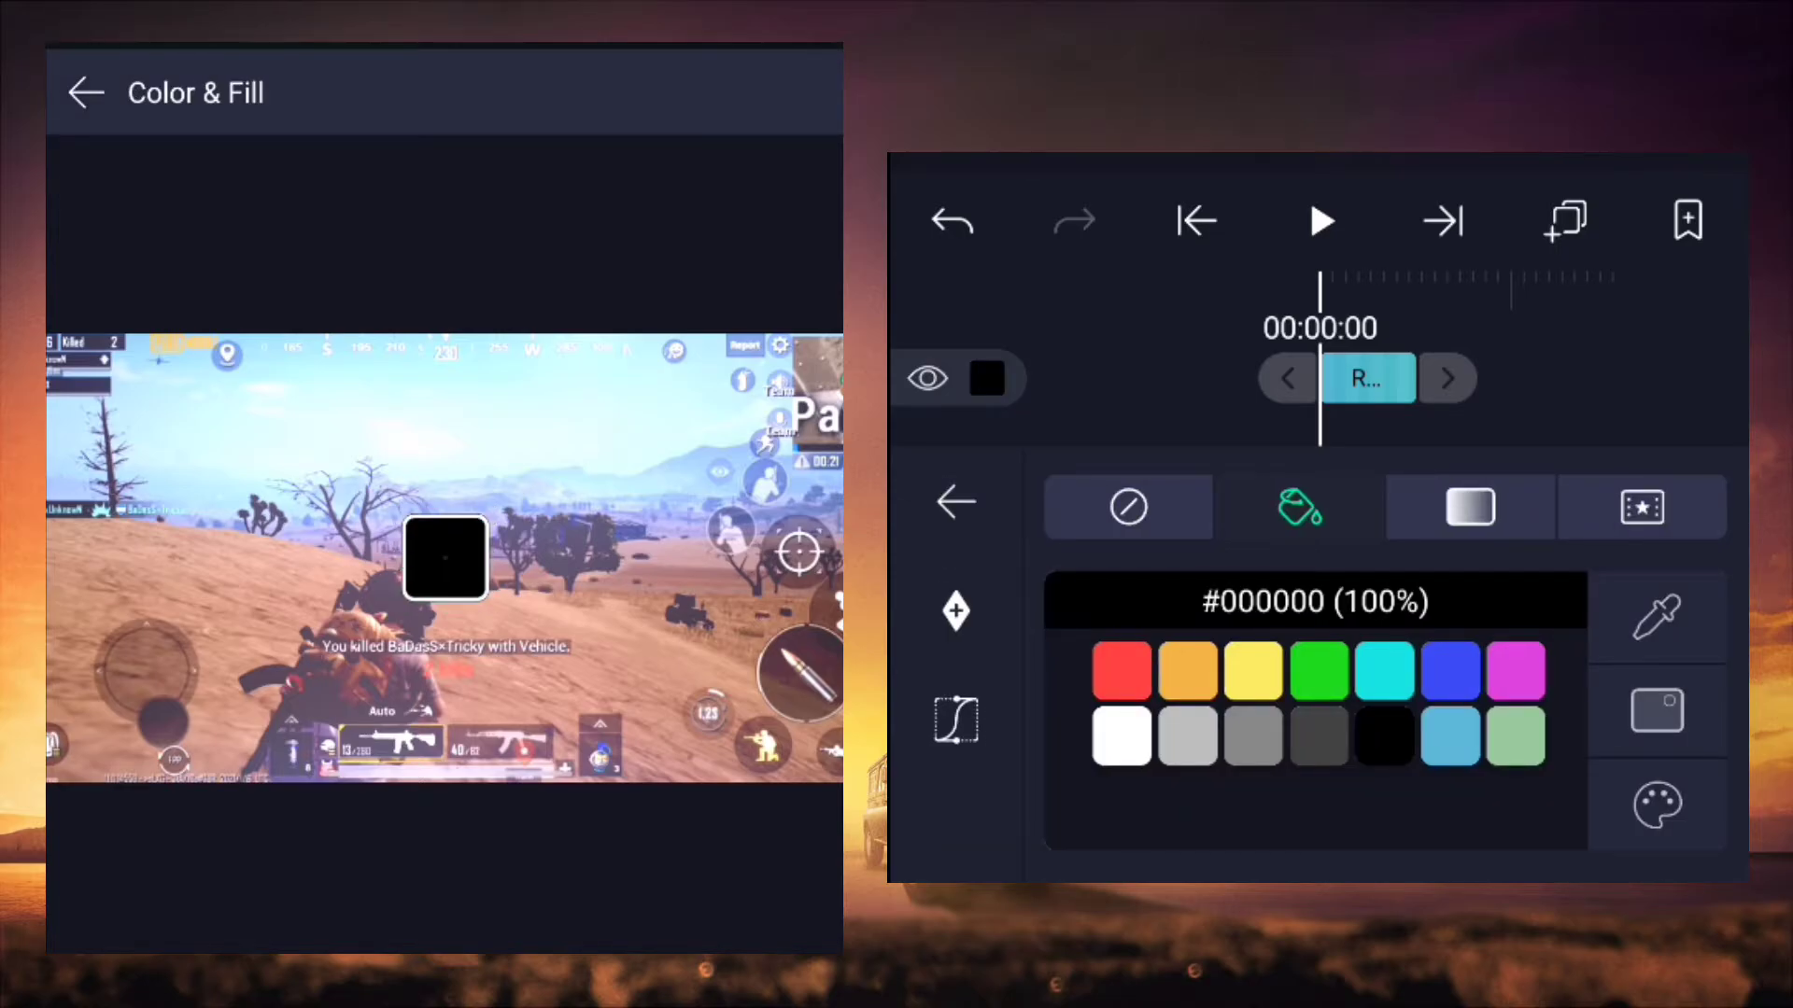
pyautogui.click(956, 501)
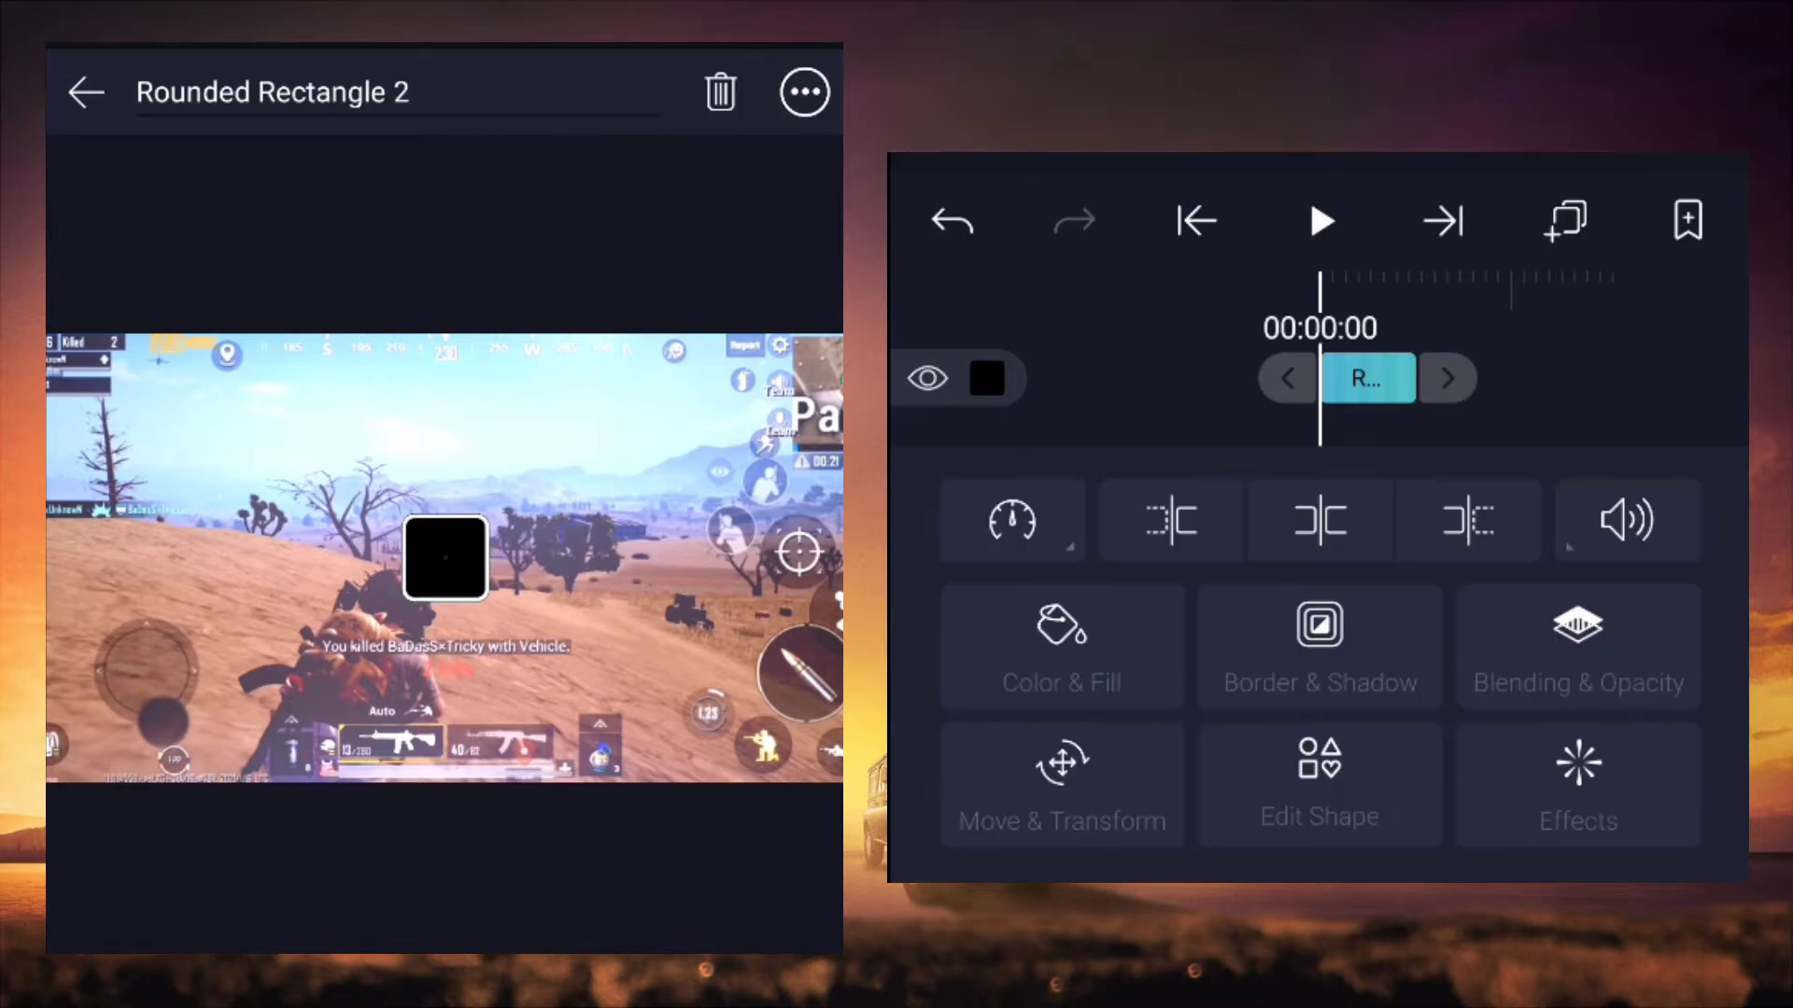
# Step: Stretch the black shape to the screen and lengthen it to 00:06:09
pyautogui.click(803, 91)
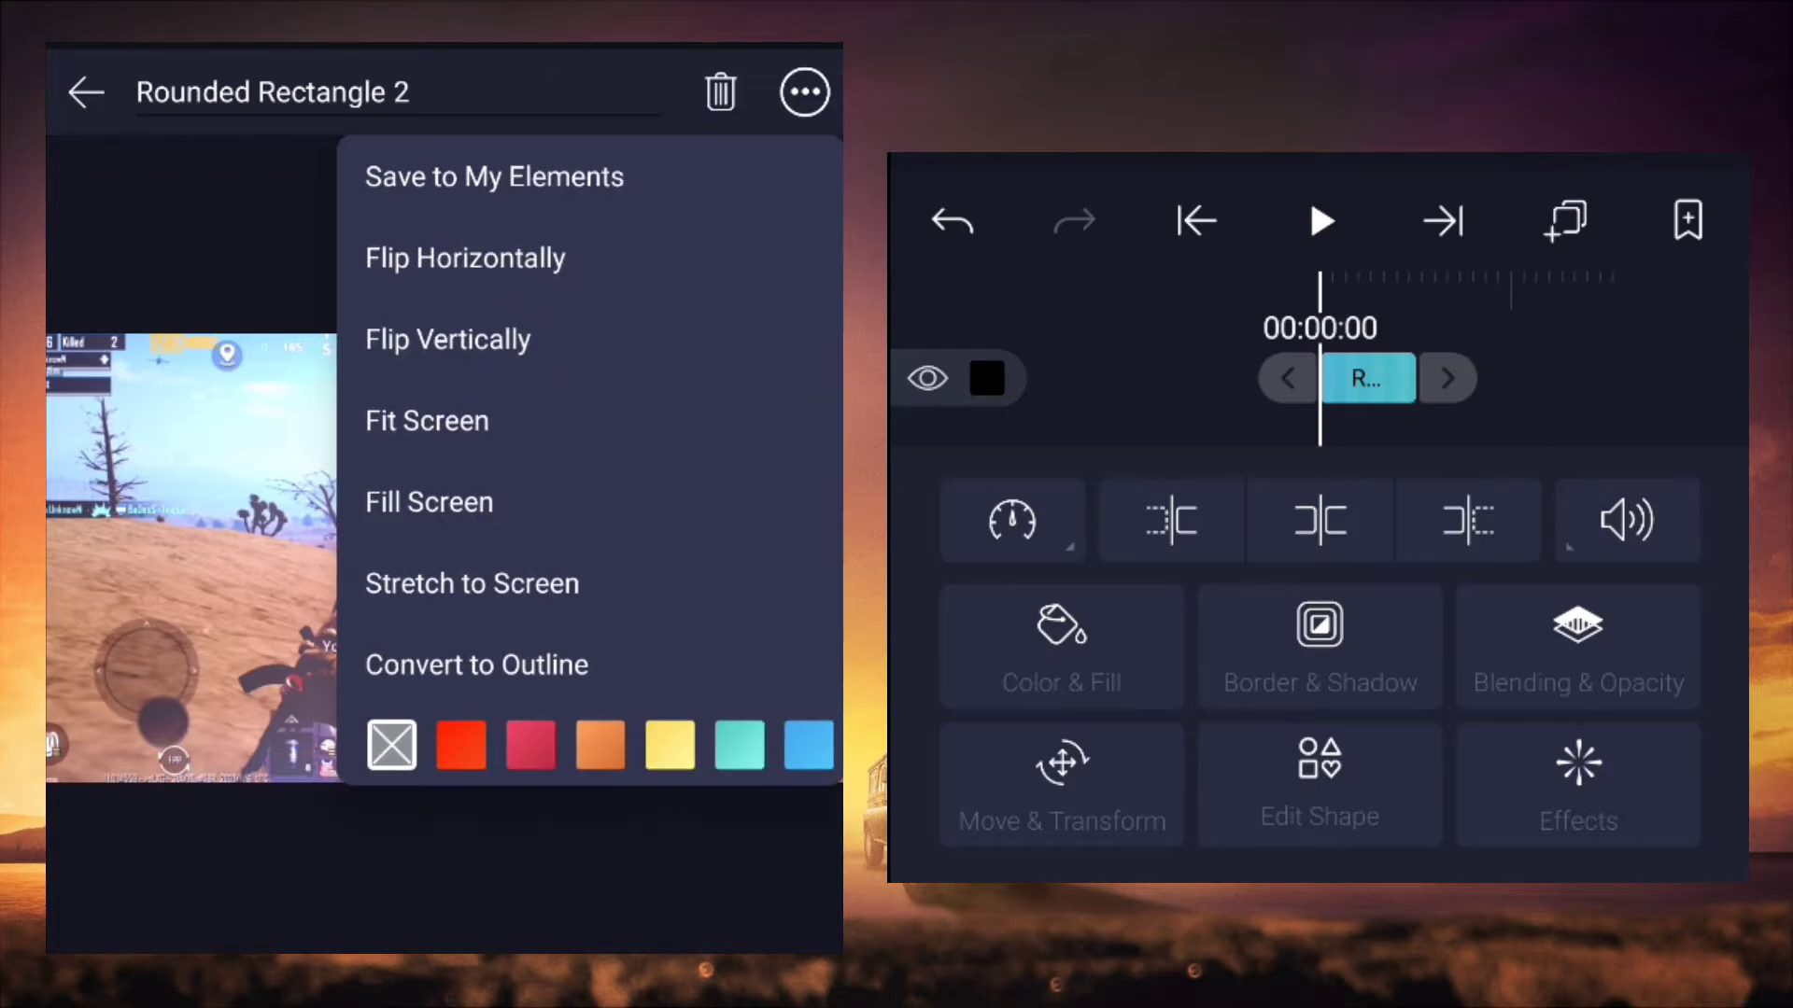
pyautogui.click(472, 584)
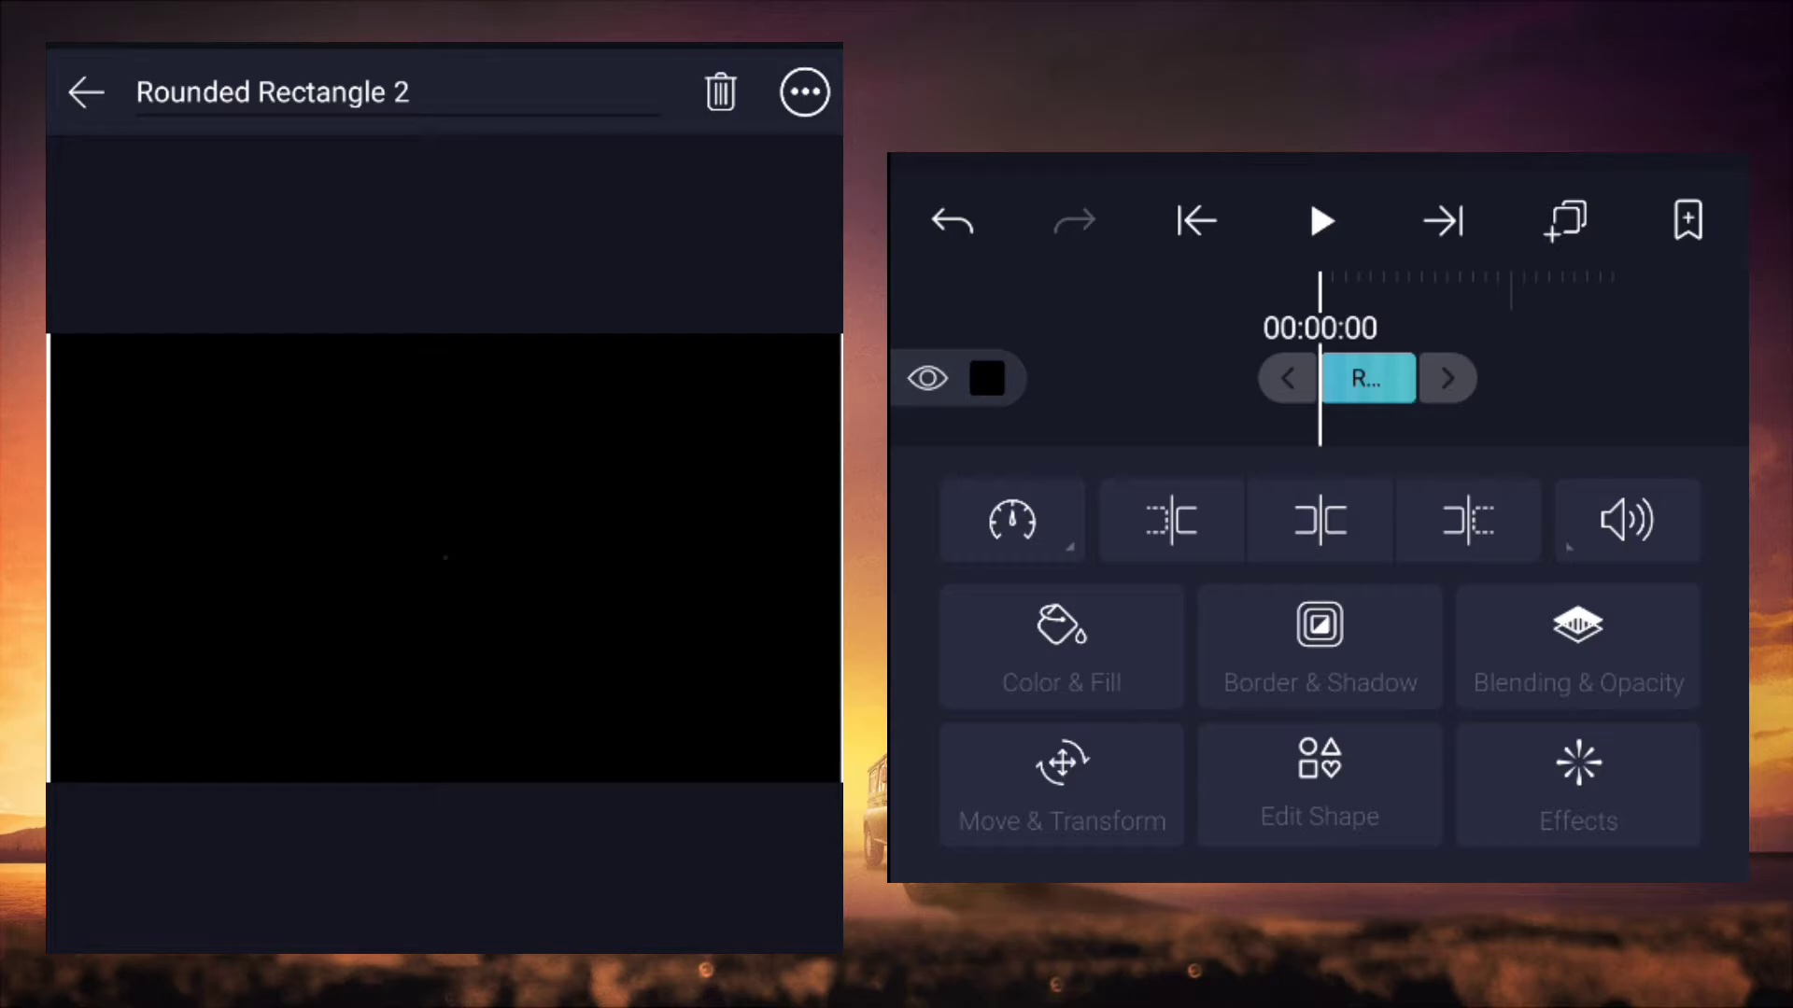
pyautogui.press('Escape')
pyautogui.moveTo(1447, 378); pyautogui.dragTo(1645, 378)
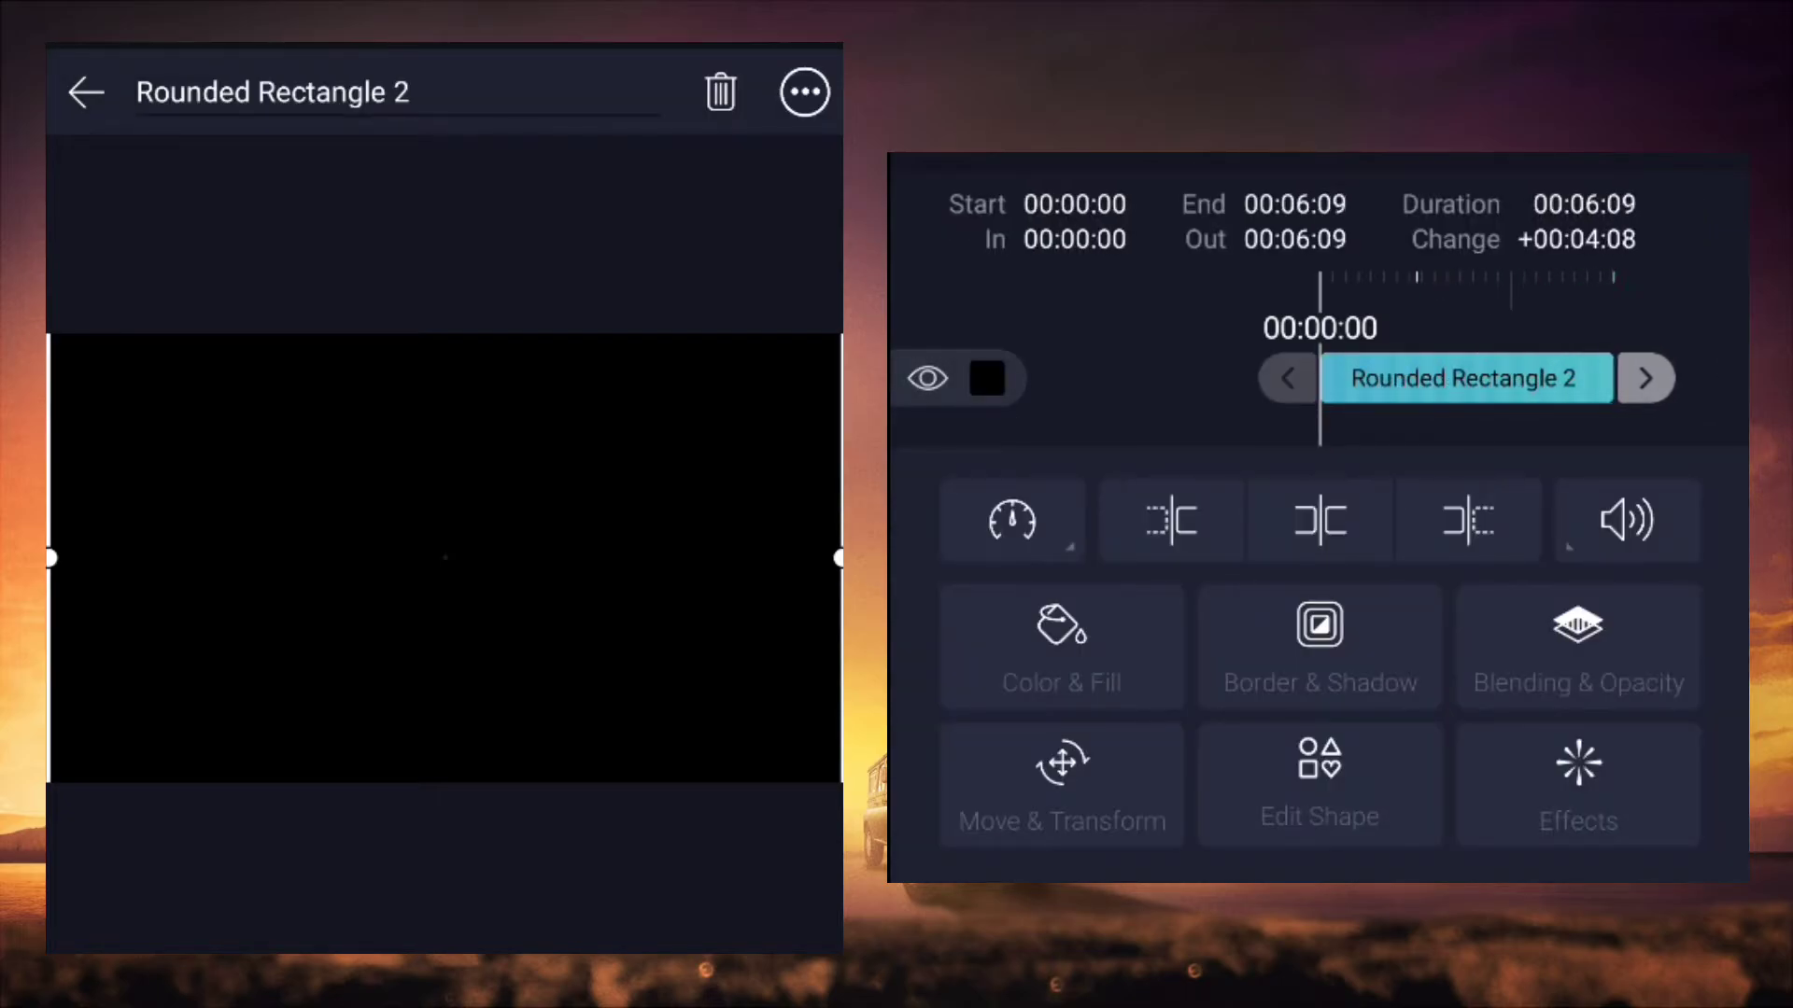
pyautogui.press('Escape')
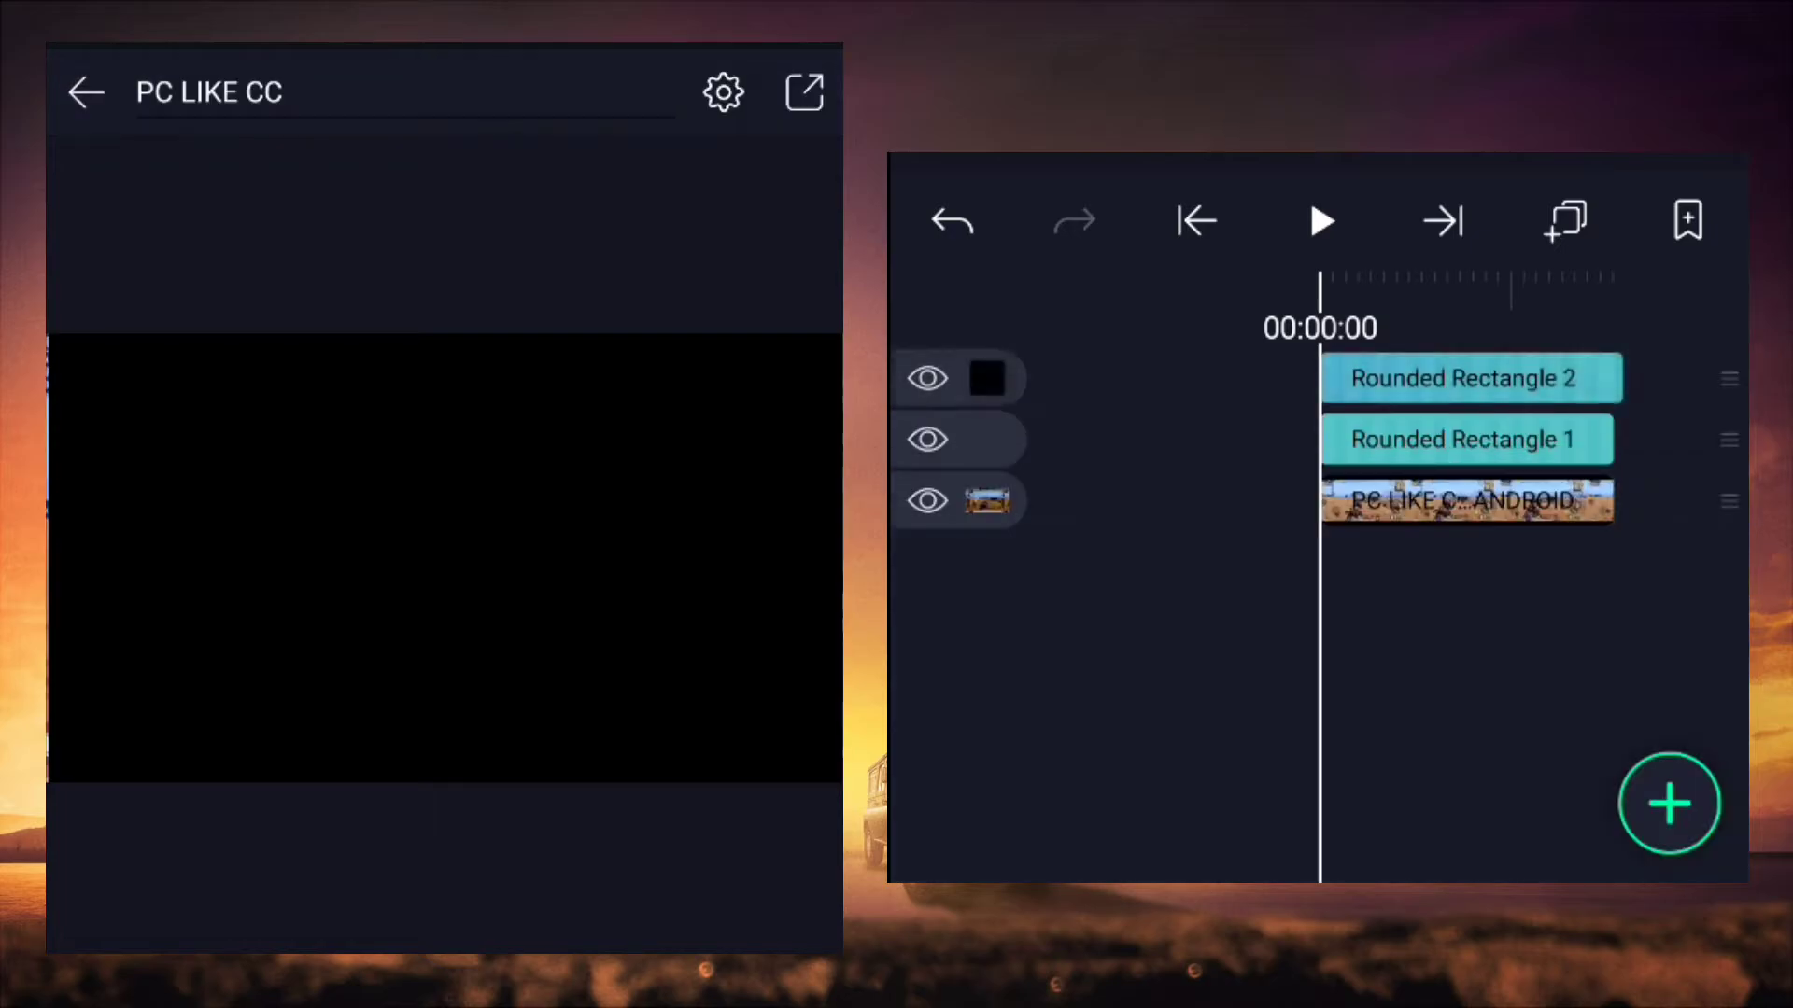
pyautogui.hscroll(10, 1317, 439)
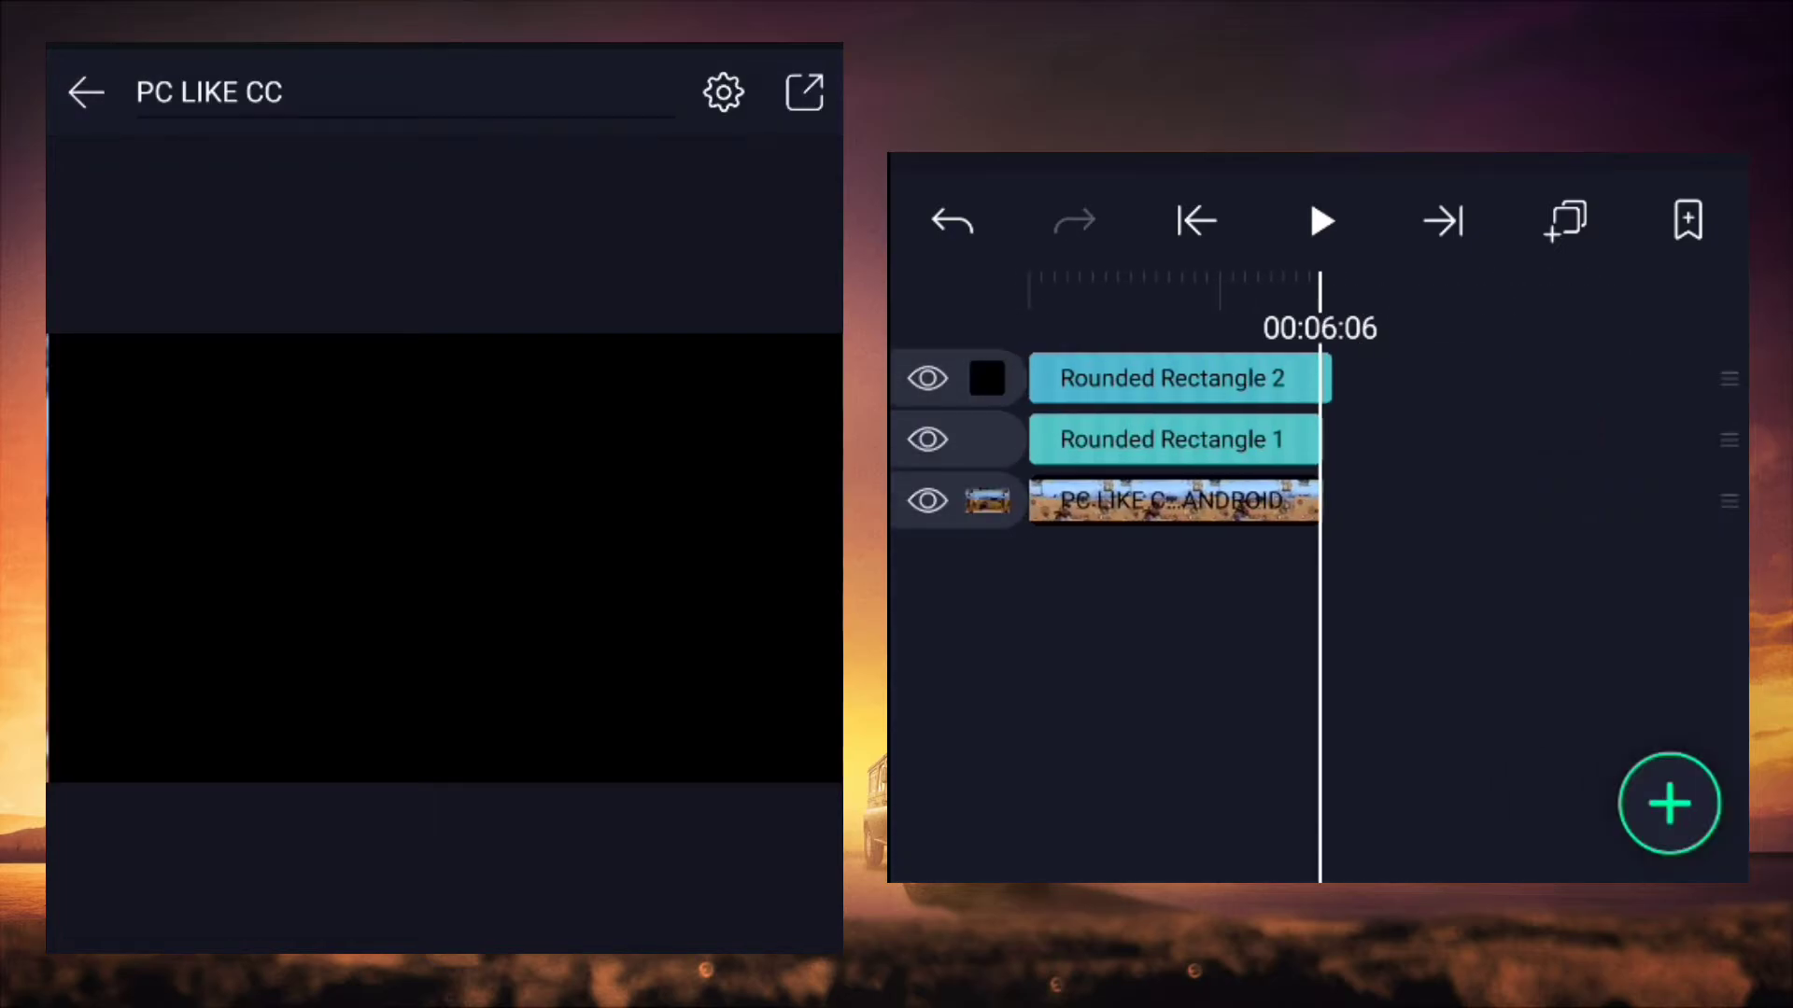
pyautogui.click(1172, 379)
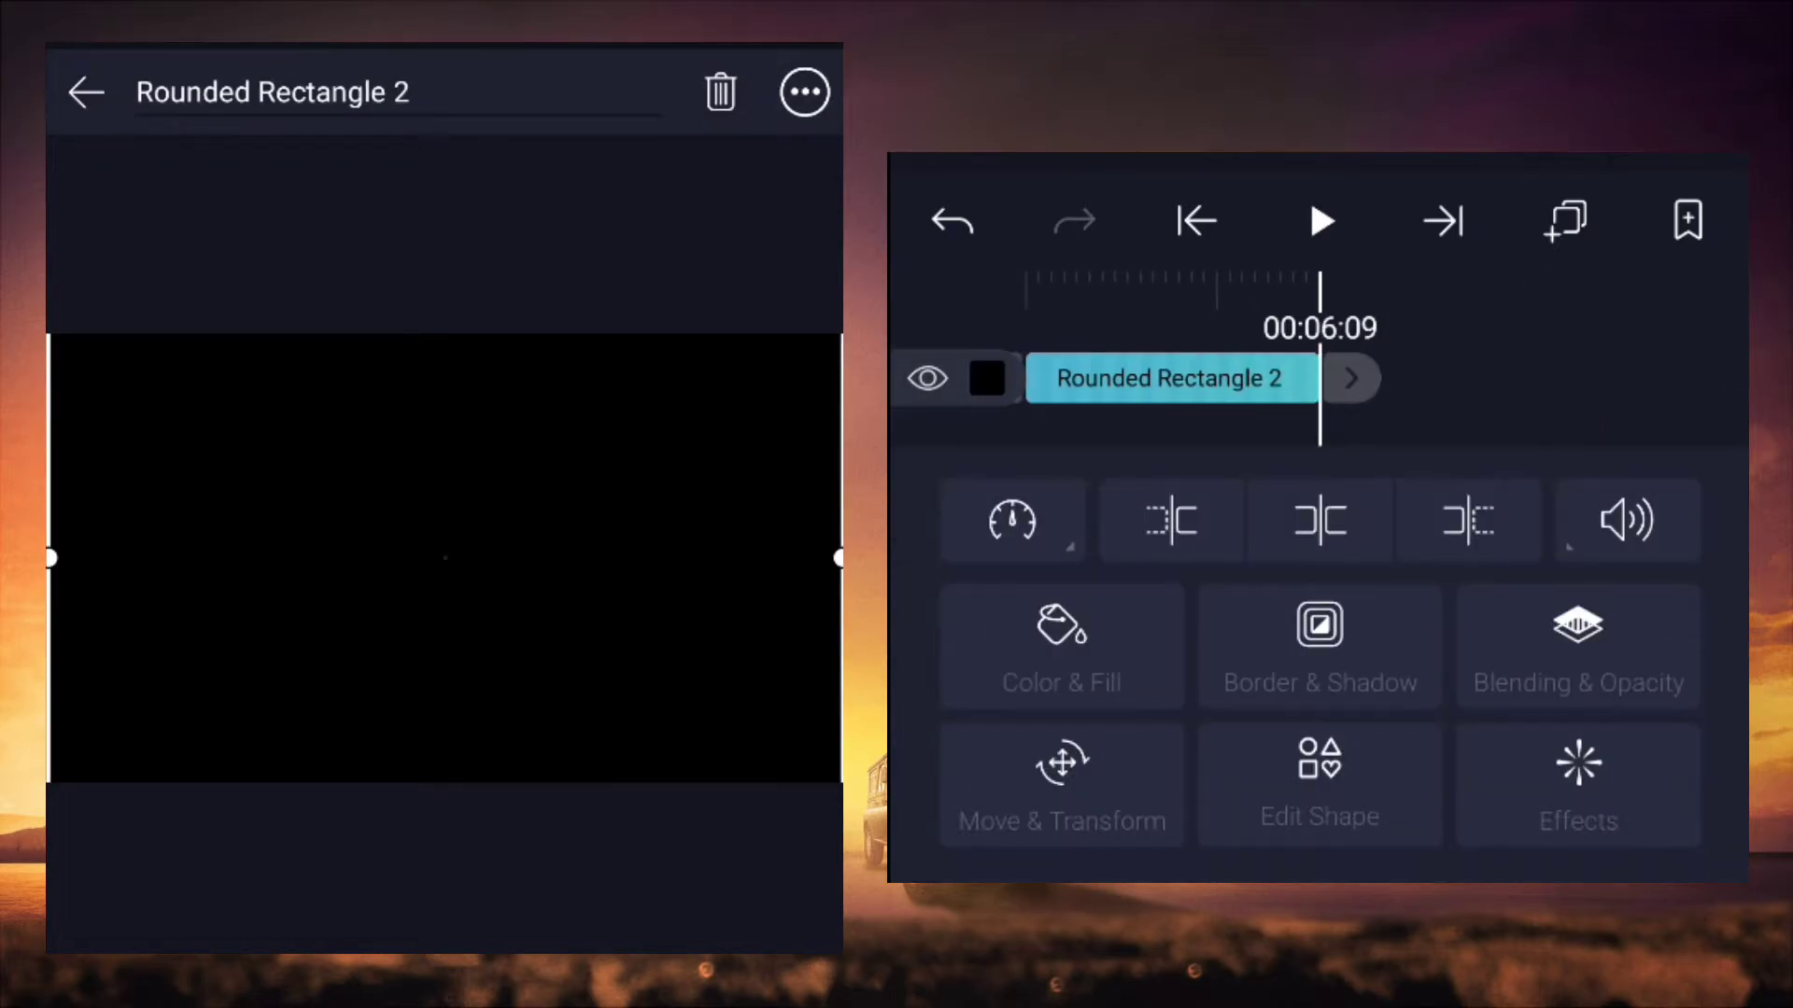
pyautogui.press('Escape')
pyautogui.hscroll(-5, 1316, 439)
pyautogui.hscroll(-5, 1316, 439)
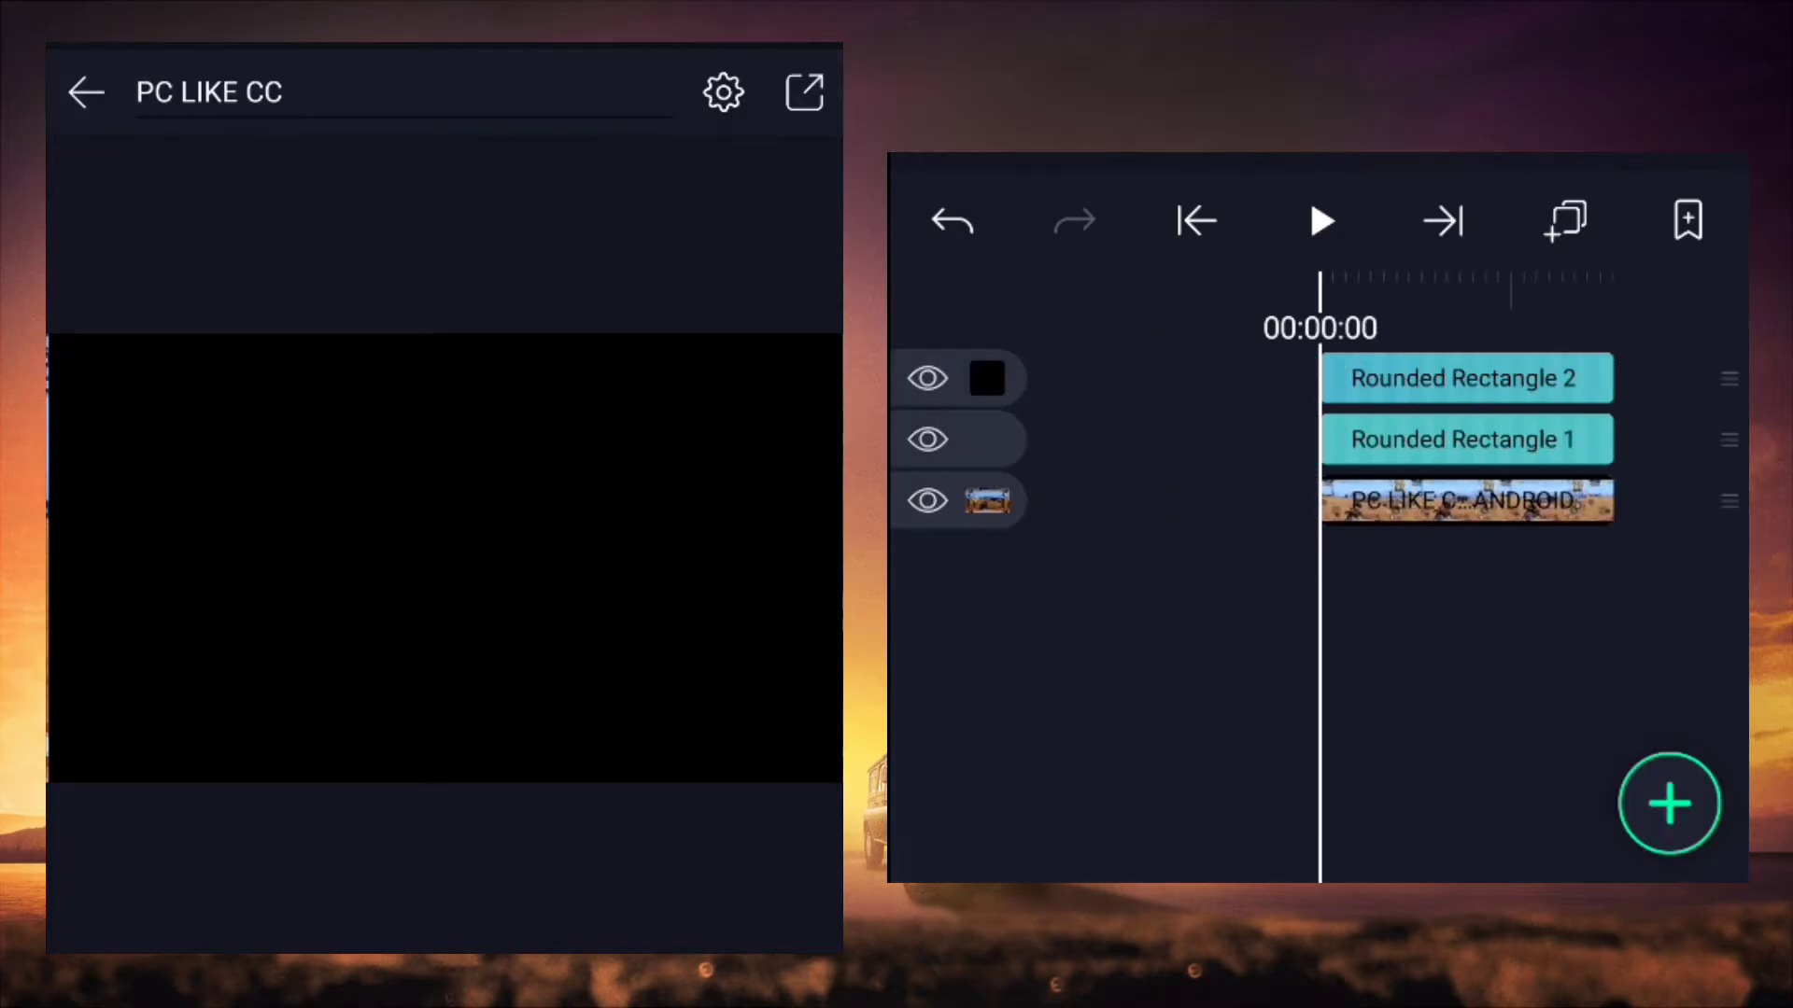
# Step: Add a black Vignette to Rounded Rectangle 2 with strength 0.800 and 53% tint
pyautogui.click(1463, 378)
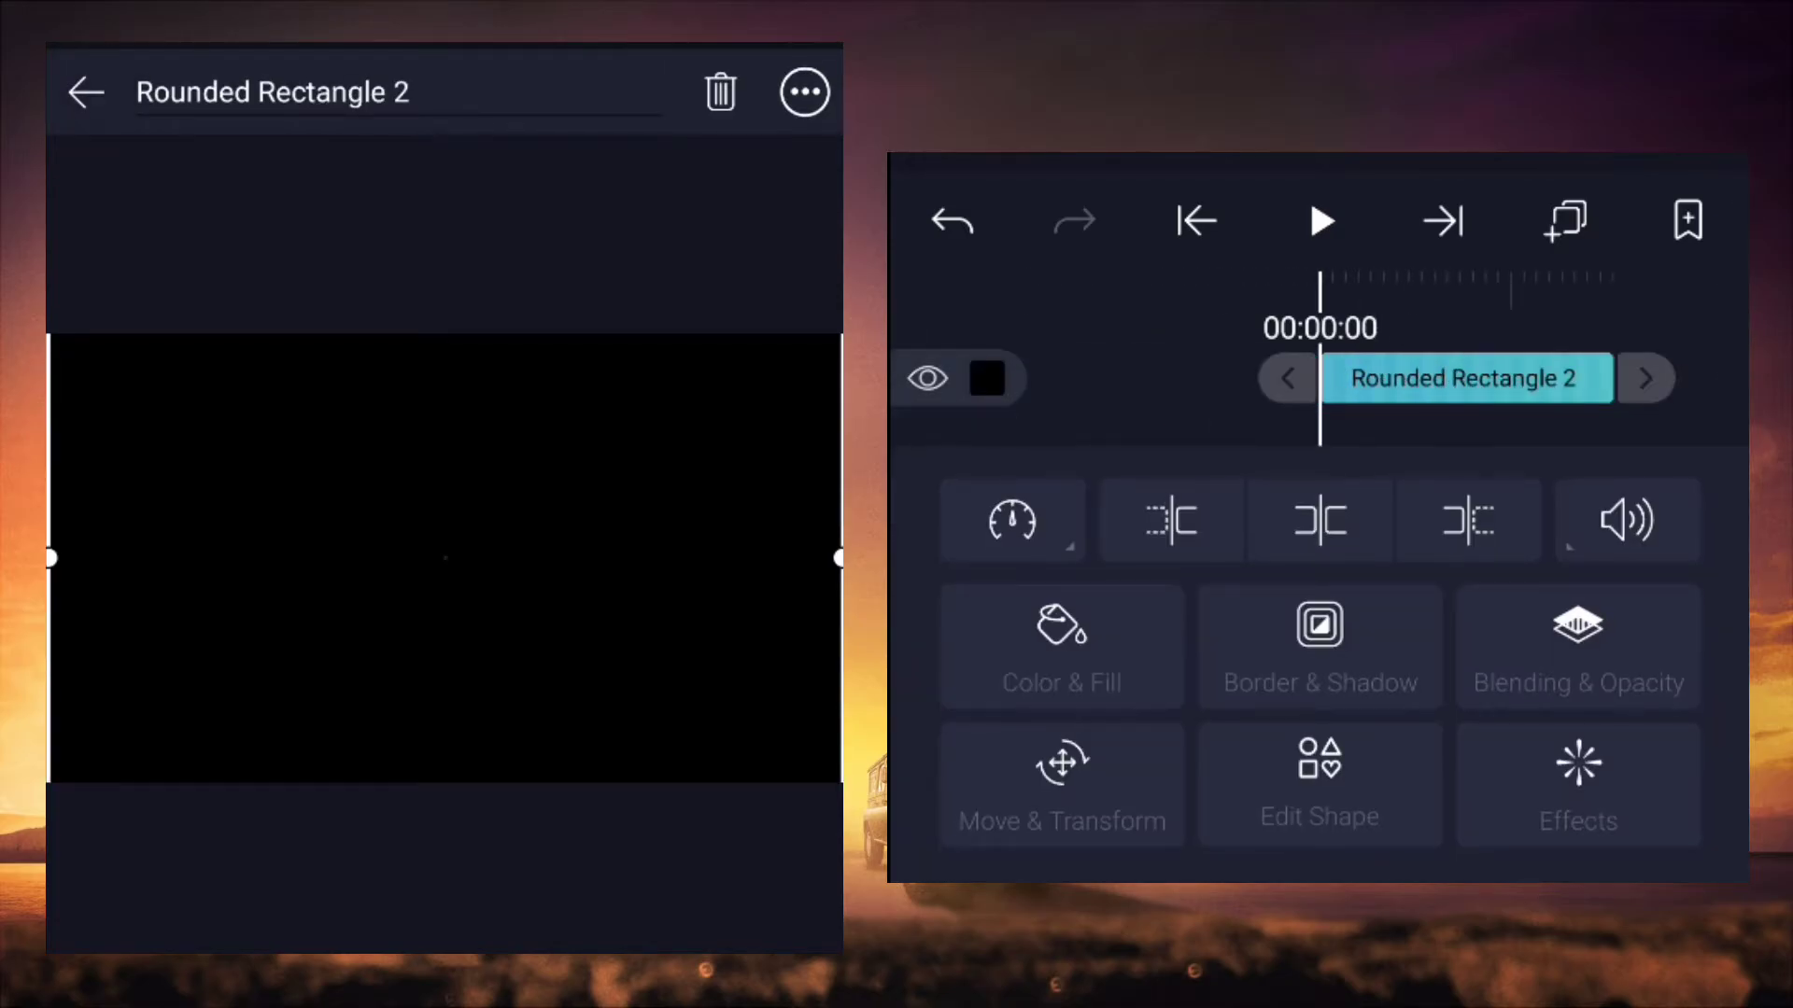
pyautogui.click(1578, 784)
pyautogui.click(1408, 500)
pyautogui.moveTo(654, 430)
pyautogui.mouseDown()
pyautogui.moveTo(112, 430)
pyautogui.moveTo(233, 431)
pyautogui.mouseUp()
pyautogui.click(723, 431)
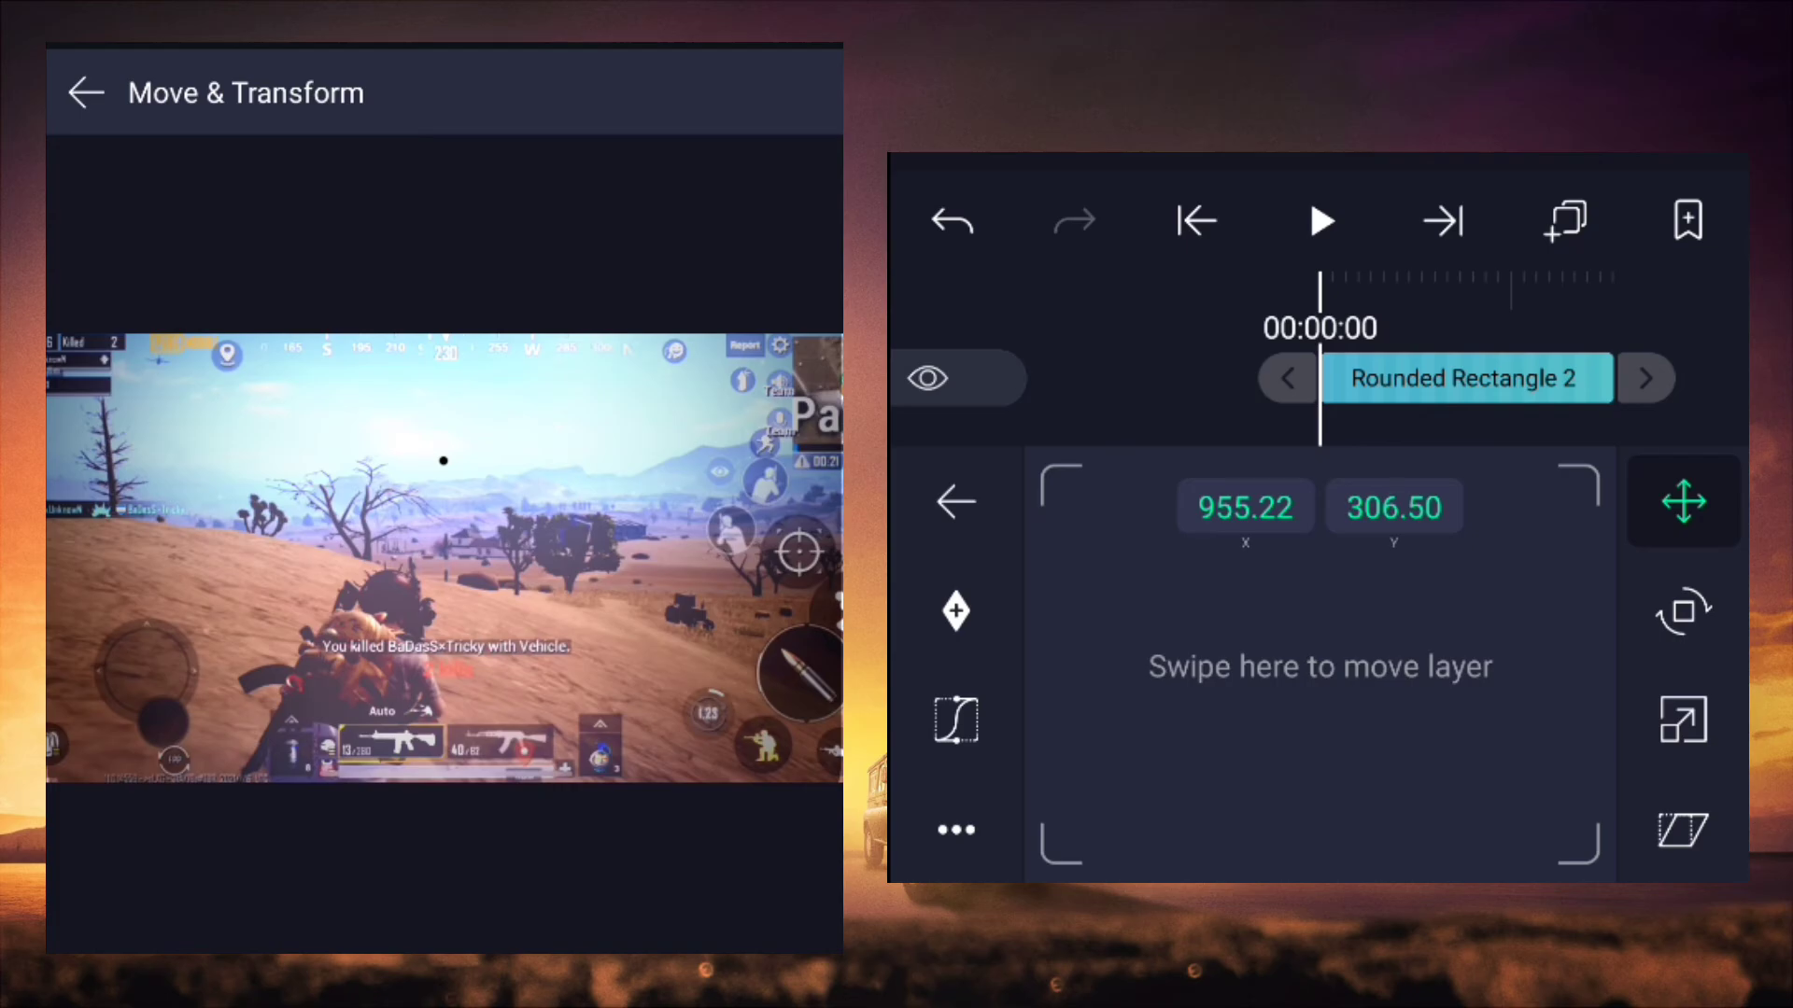
# Step: Place Rounded Rectangle 2 at X 955.22, Y 306.50 and leave its layer options
pyautogui.press('Escape')
pyautogui.press('Escape')
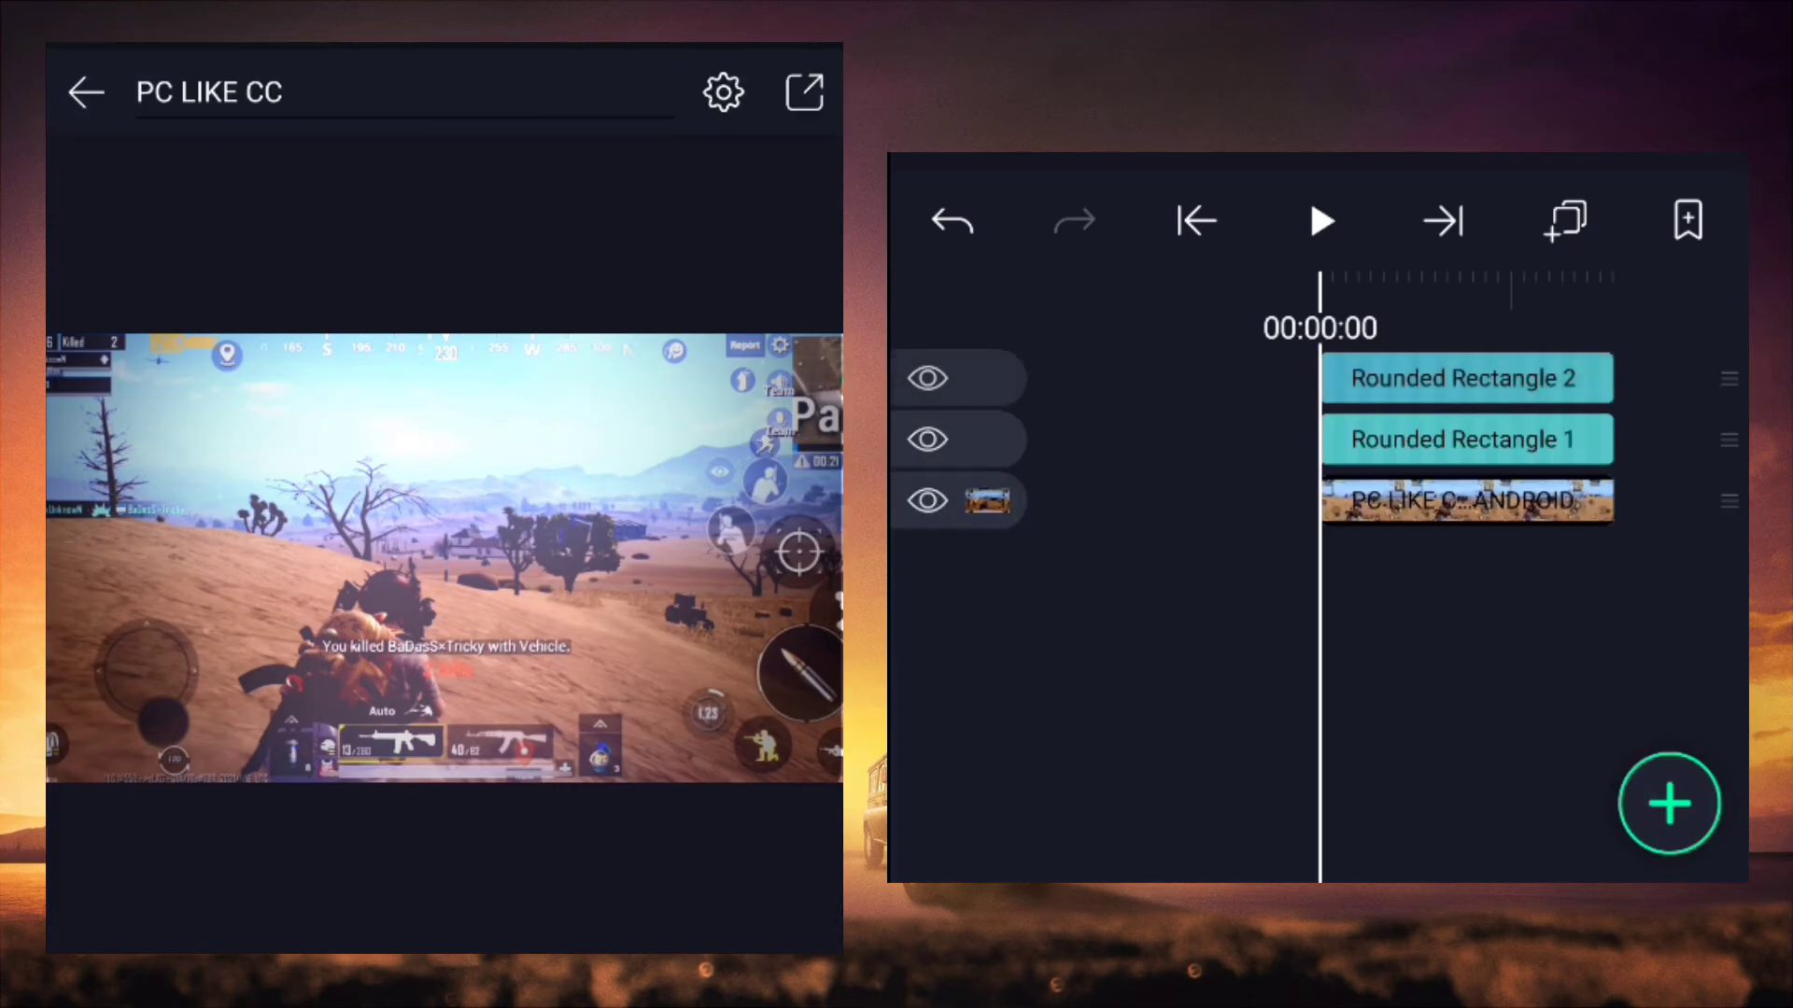
# Step: Preview the edit, then export the project as a 720p (HD) video
pyautogui.press('space')
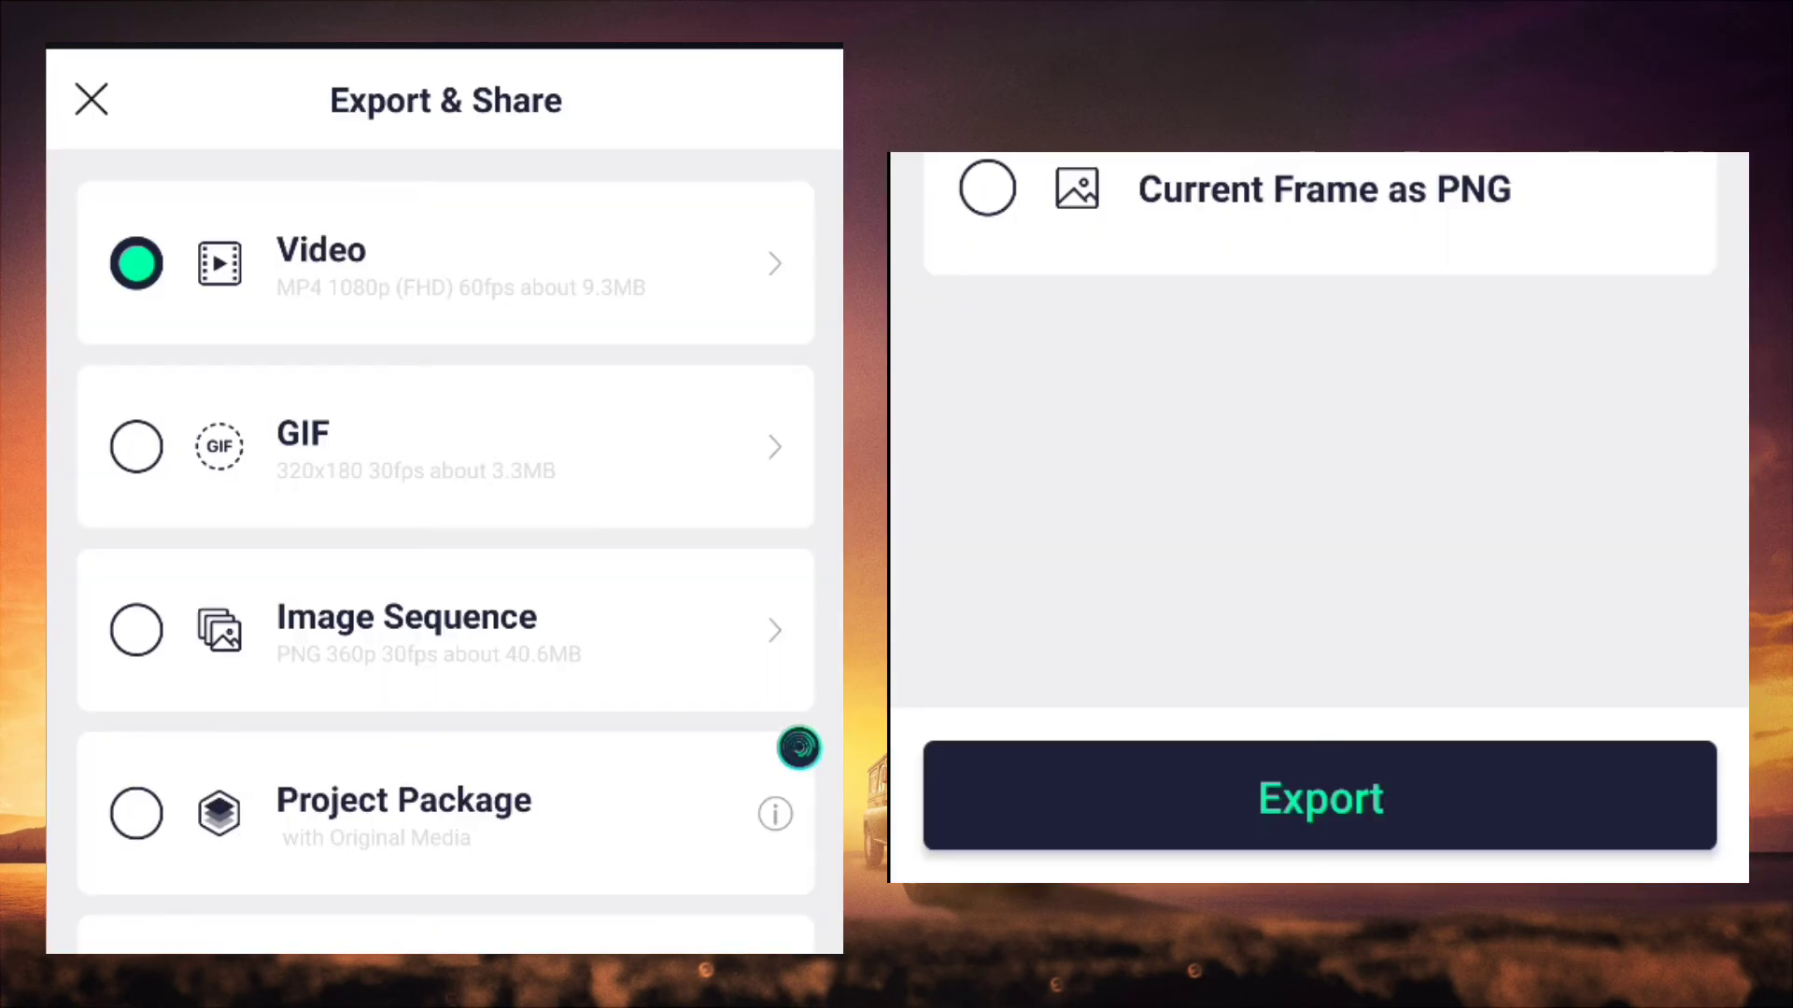
pyautogui.click(448, 263)
pyautogui.click(445, 579)
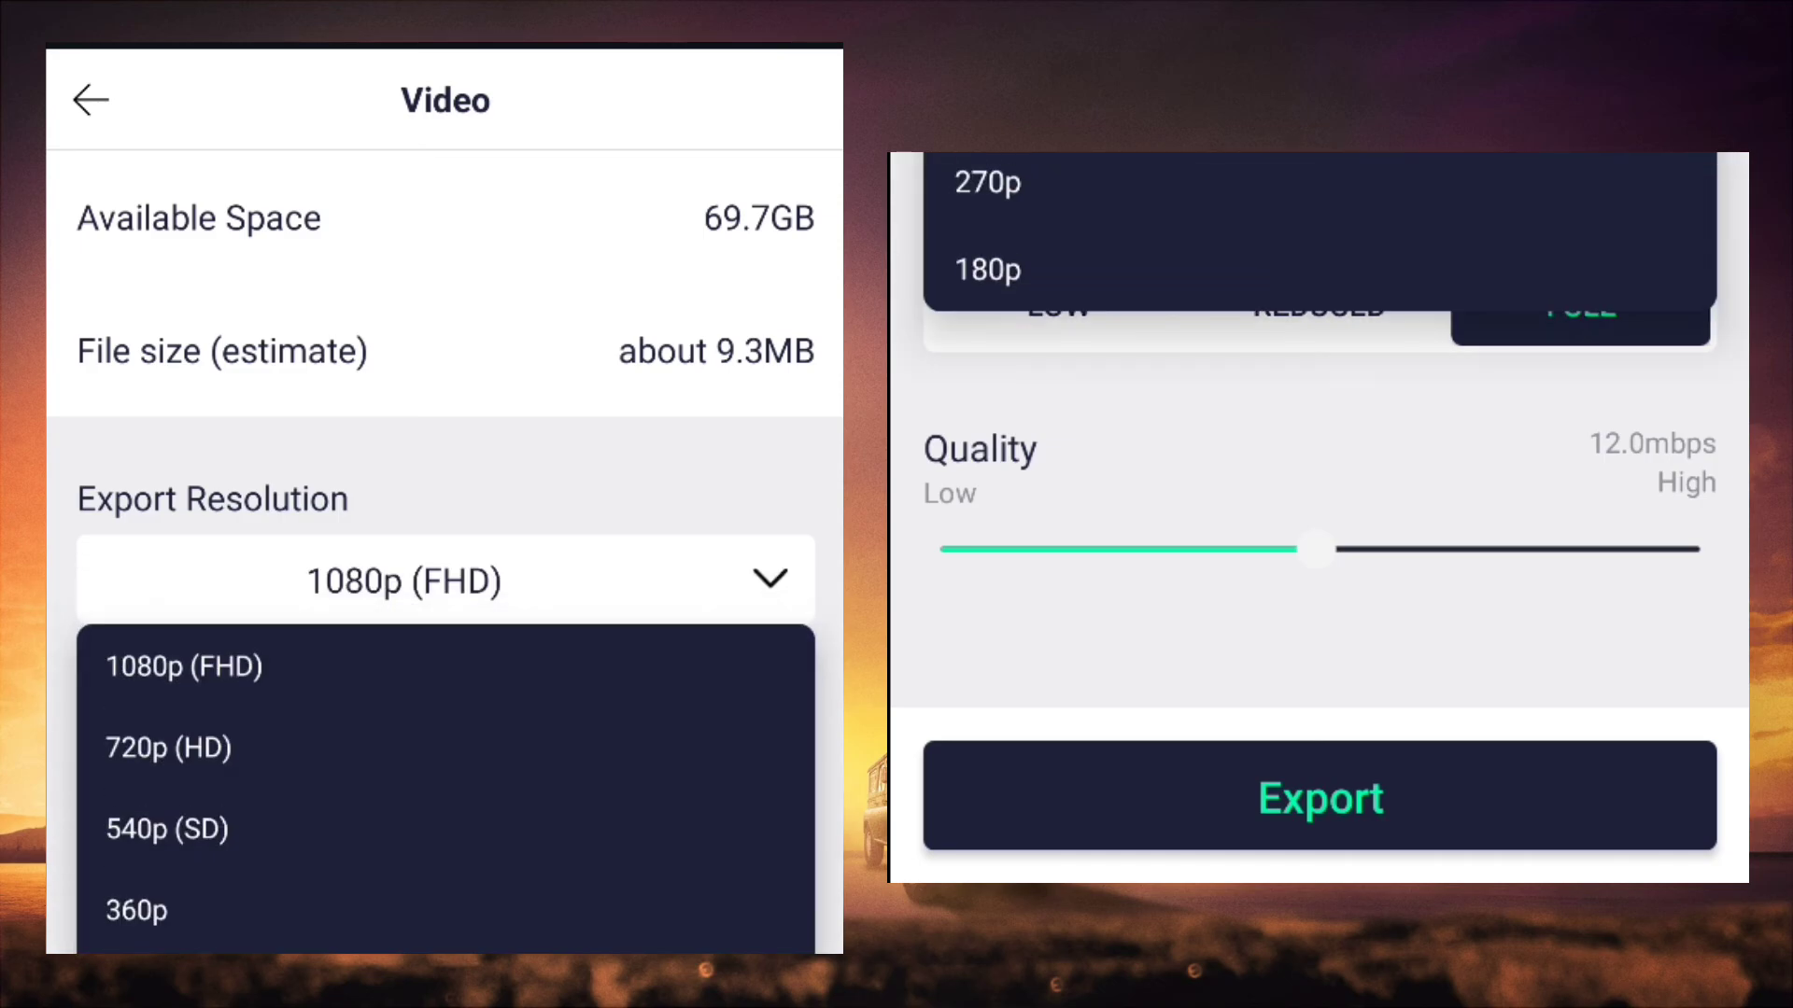
pyautogui.click(280, 744)
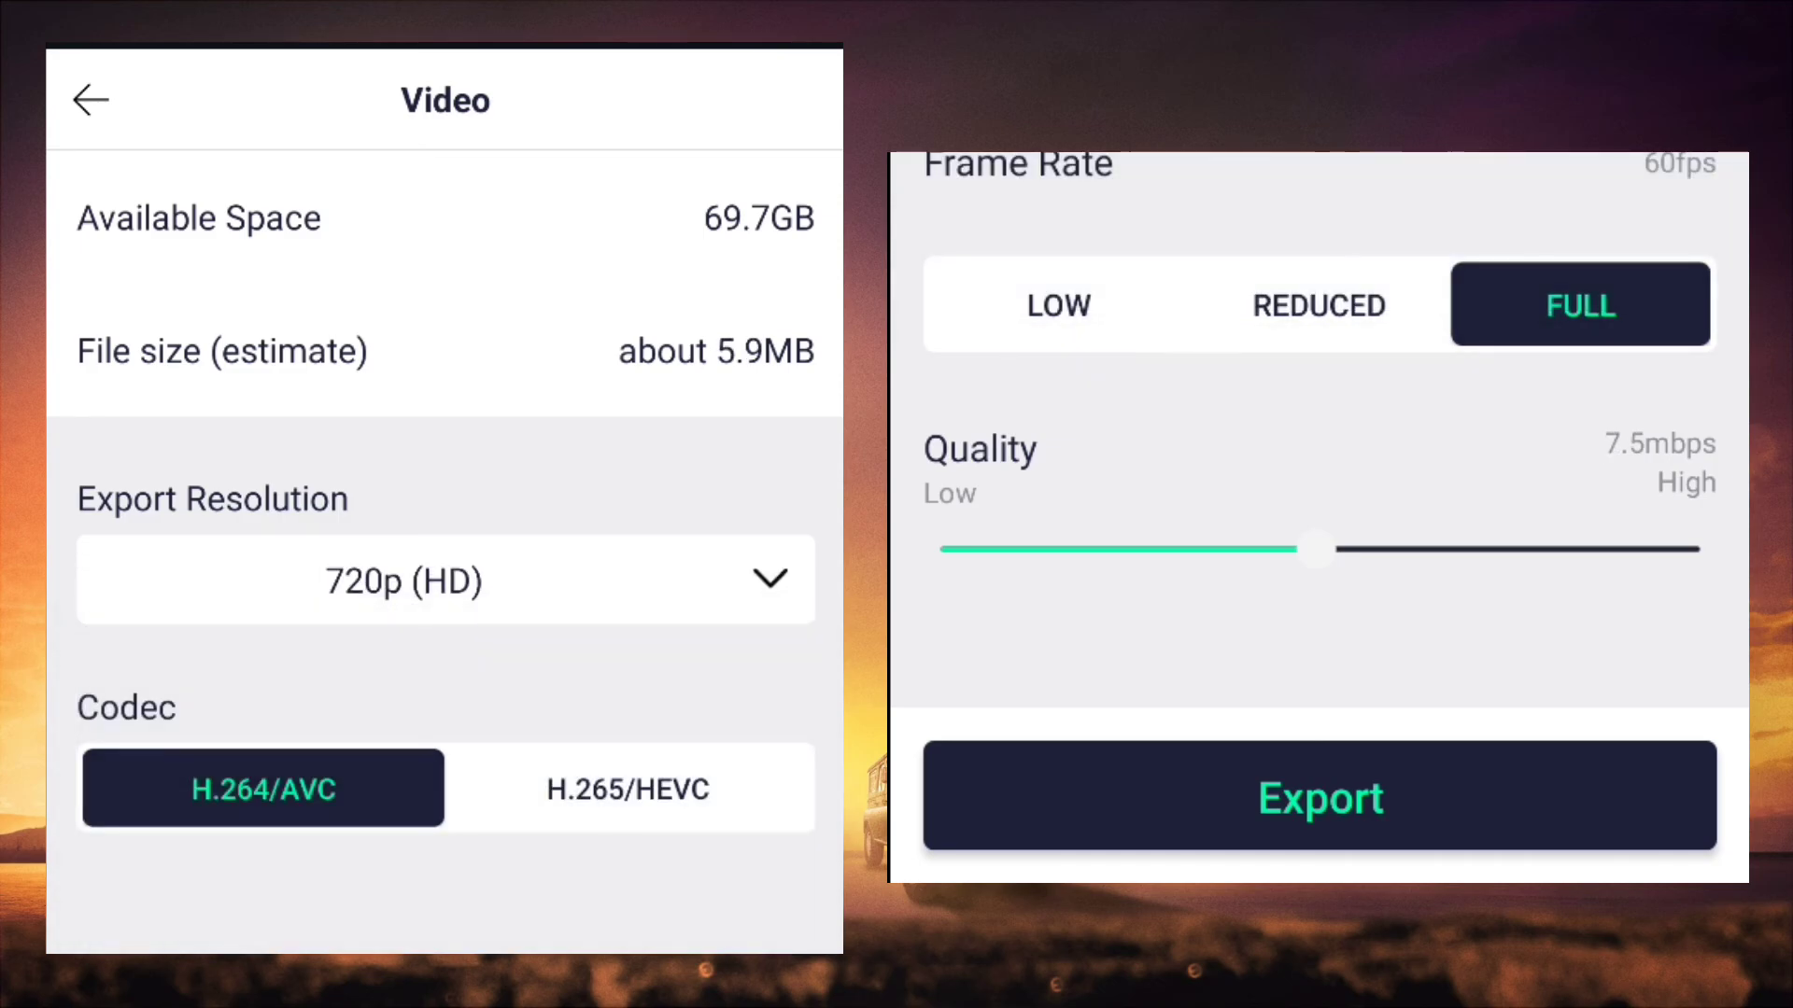
pyautogui.click(1320, 797)
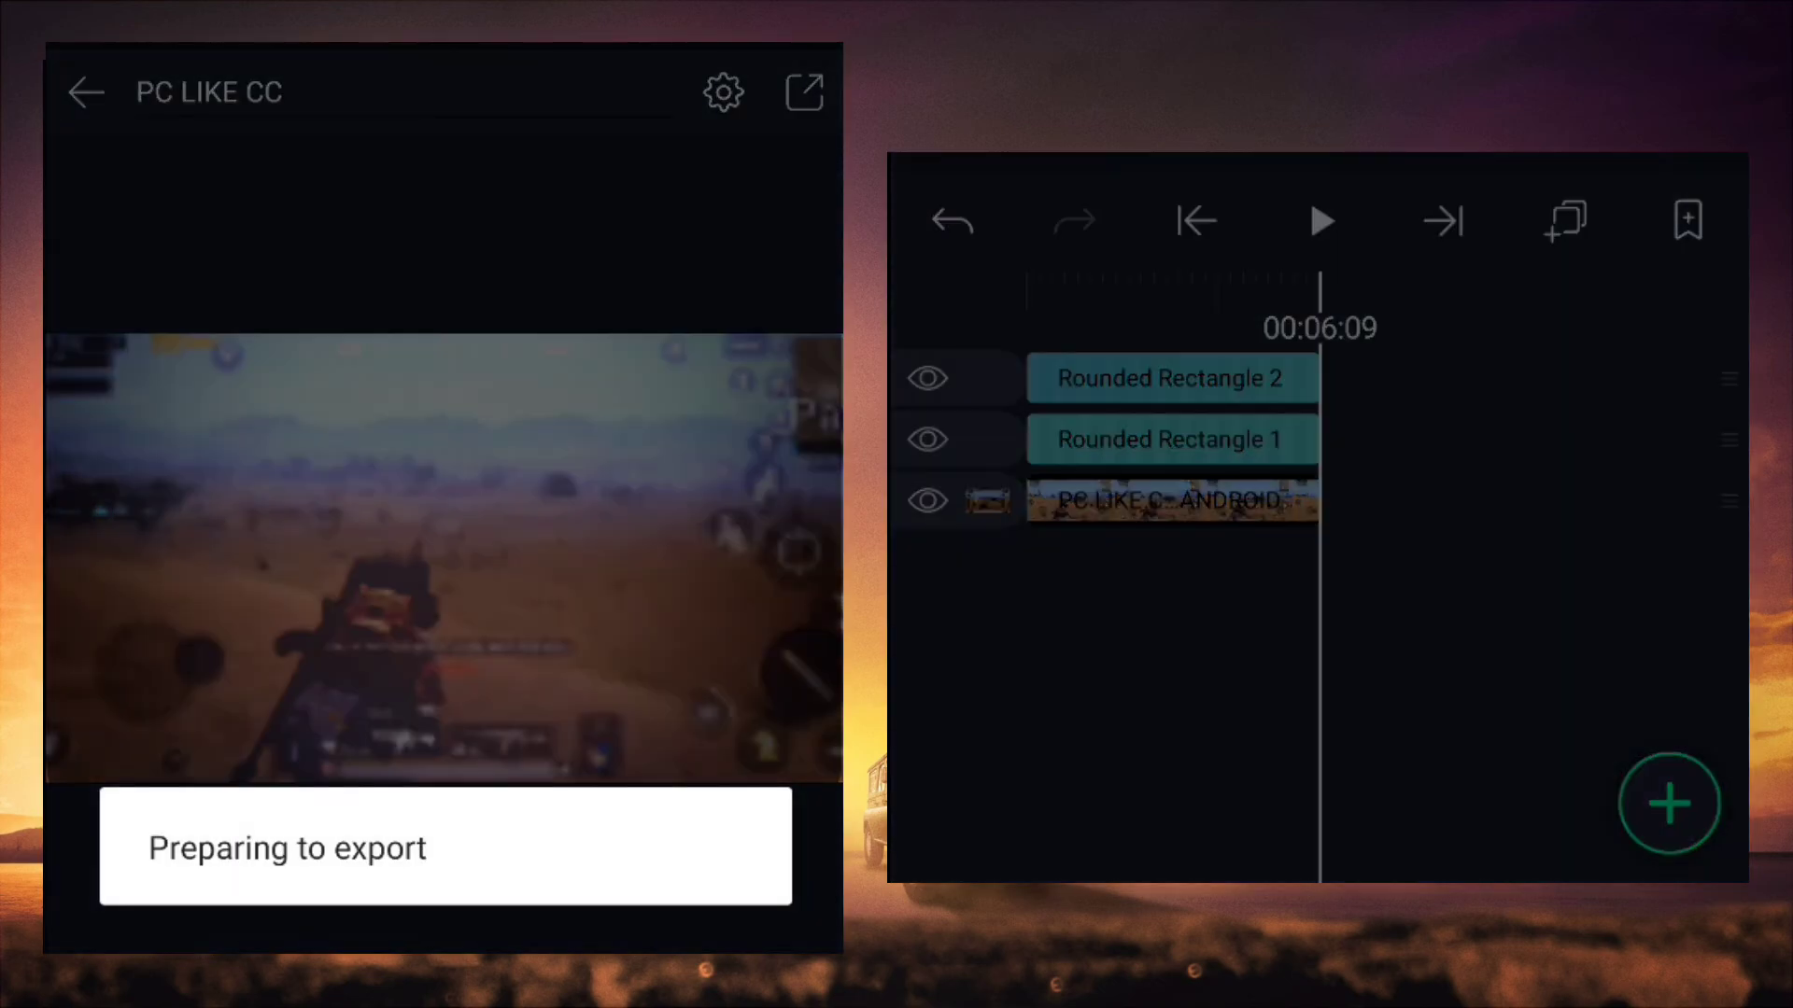